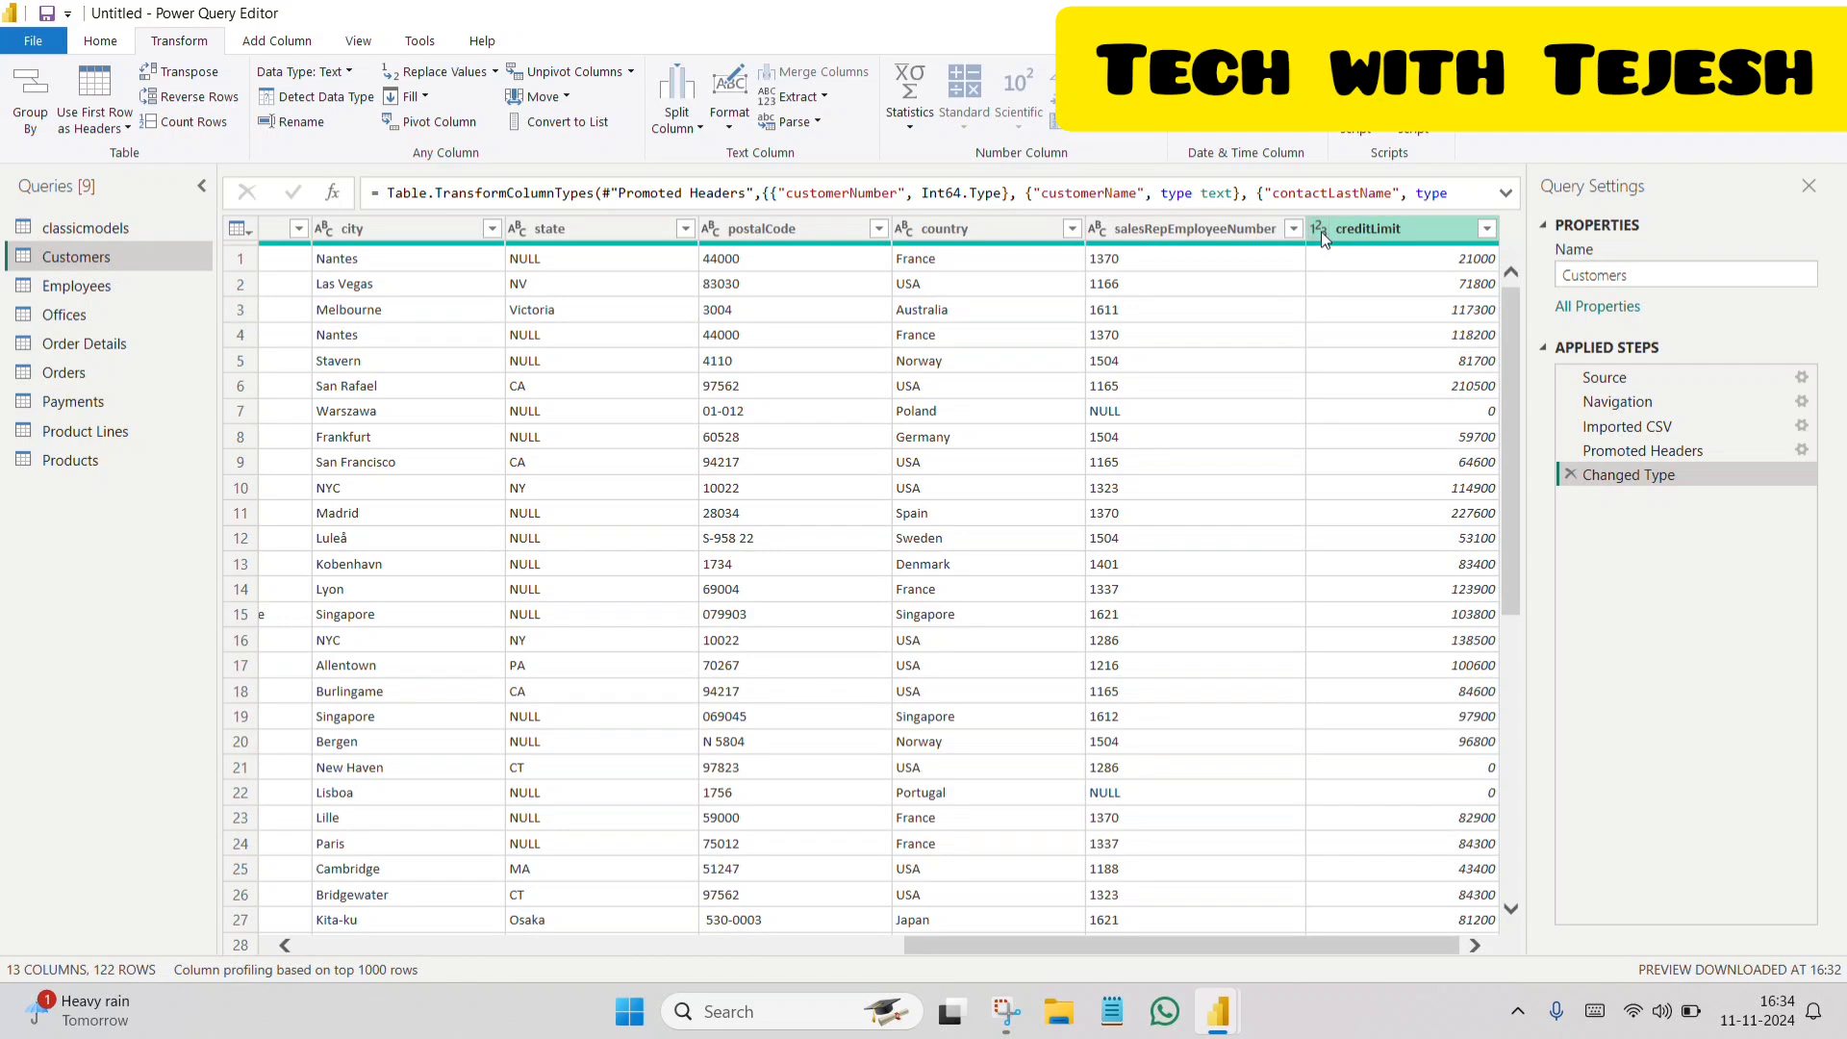
- Change the creditLimit column's data type to Fixed decimal number, replacing the current type conversion
click(1320, 231)
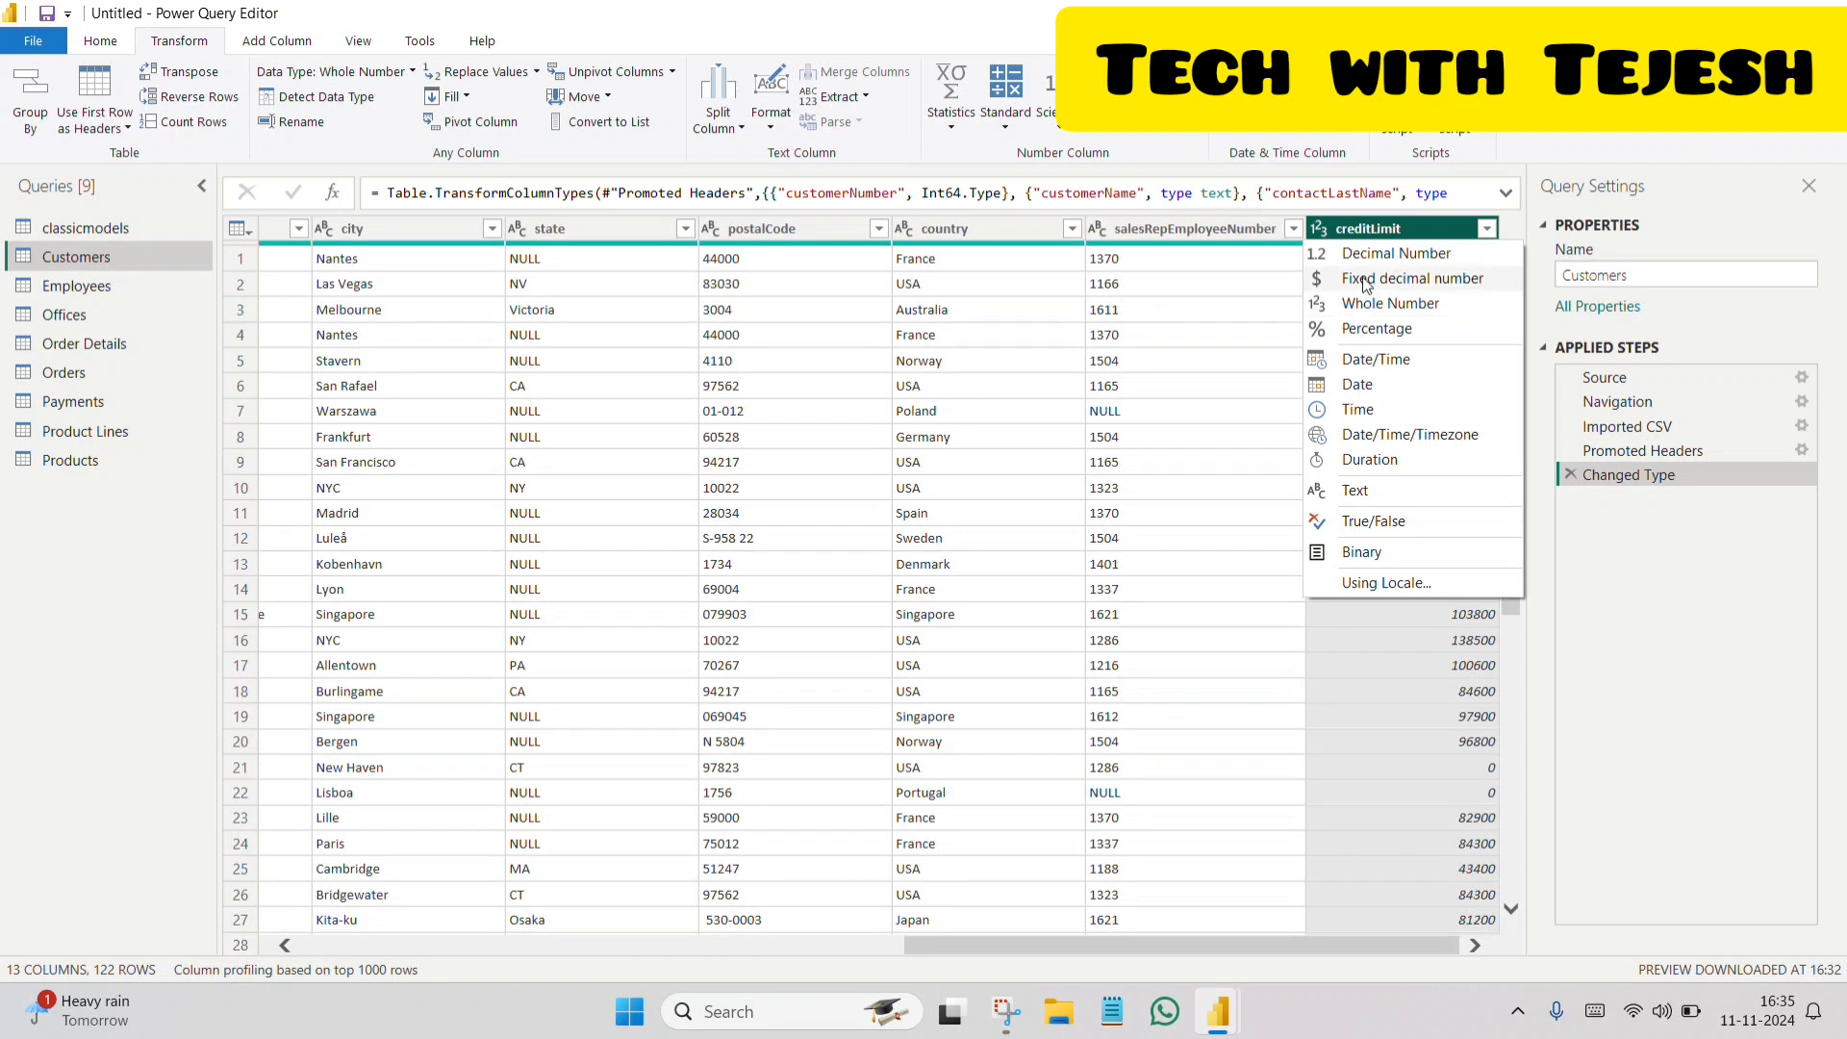
click(1362, 279)
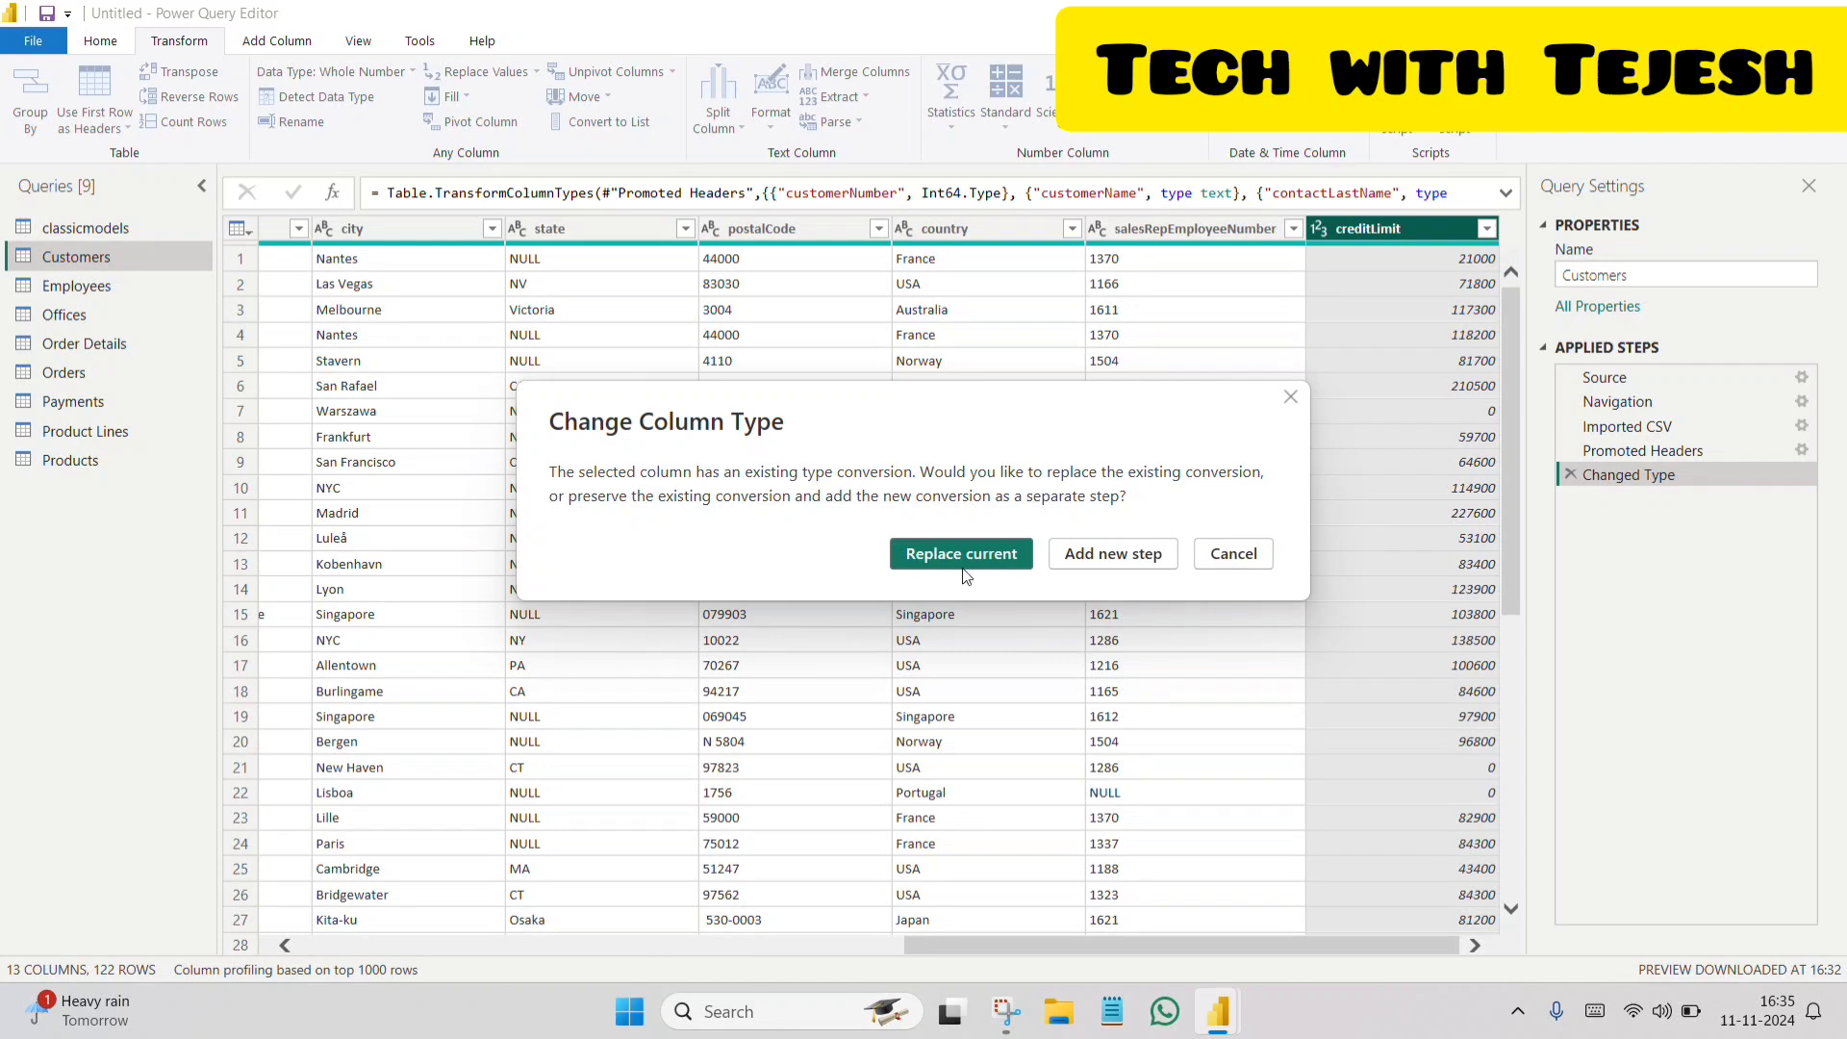
click(964, 556)
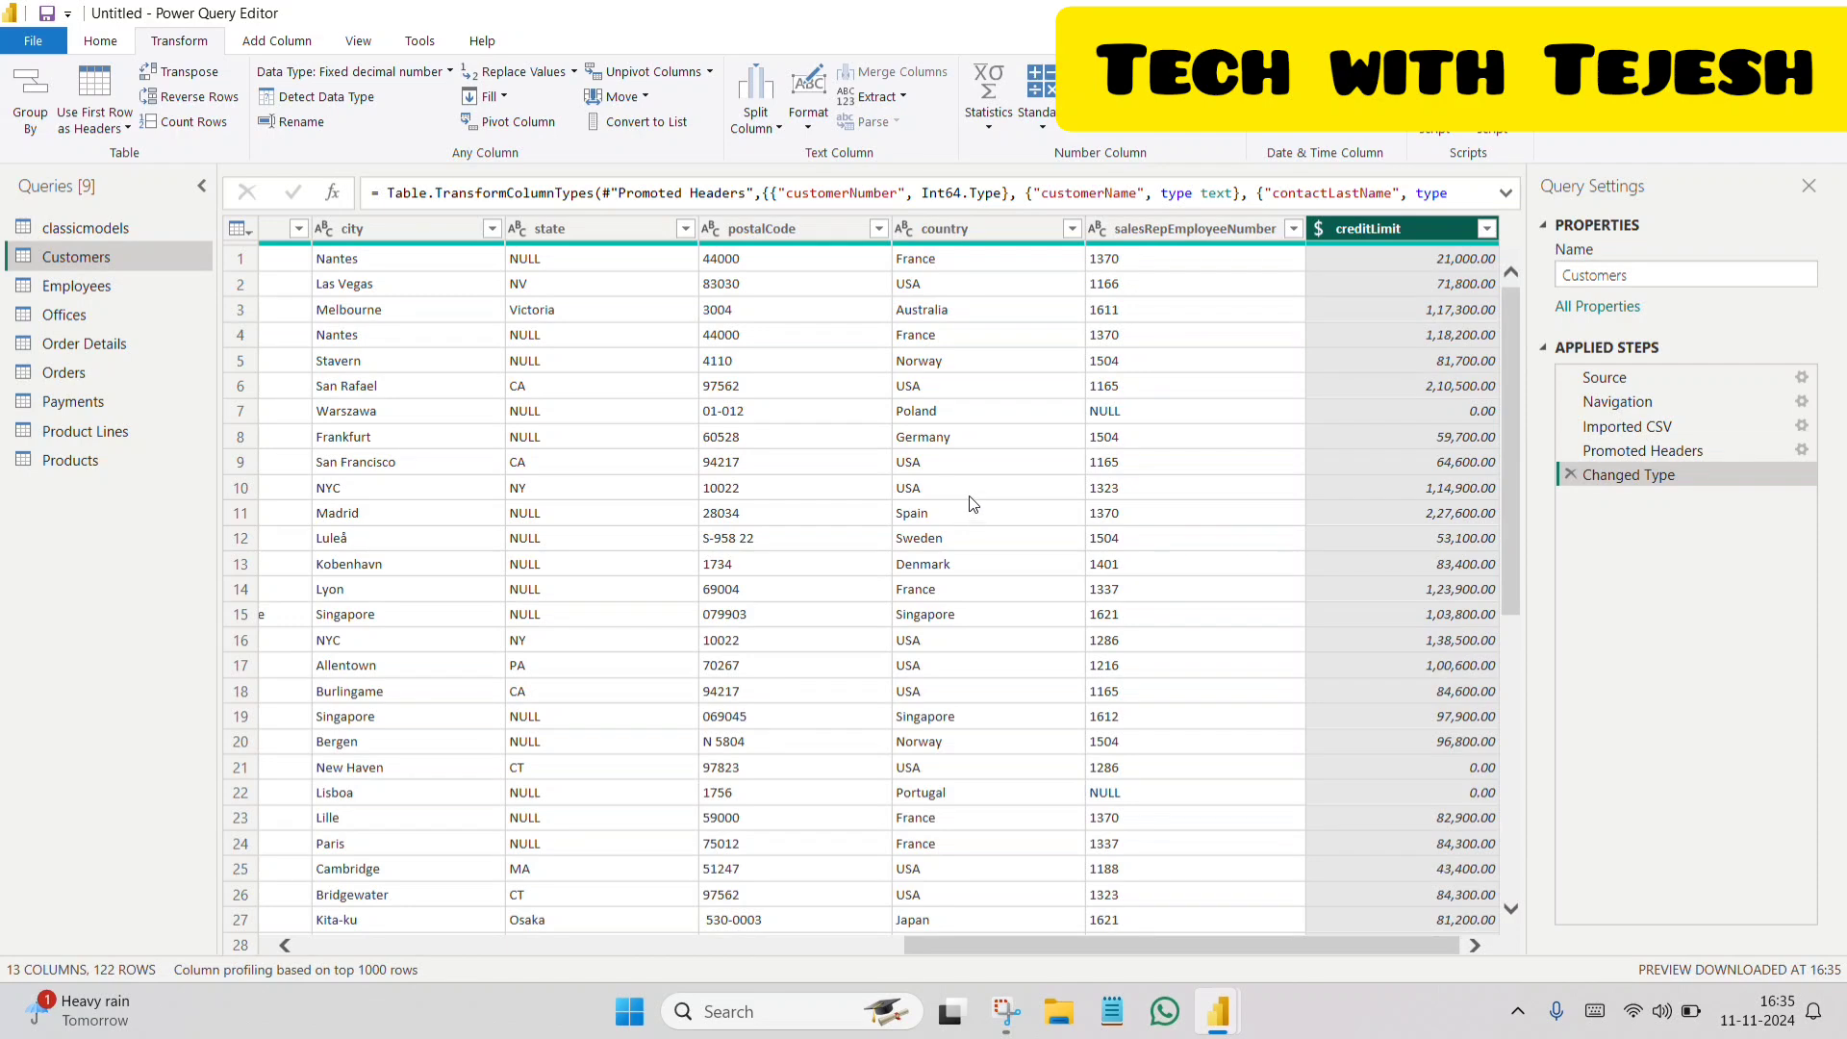
- Calculate the sum of the creditLimit column and delete the resulting applied step from the Customers query
click(986, 104)
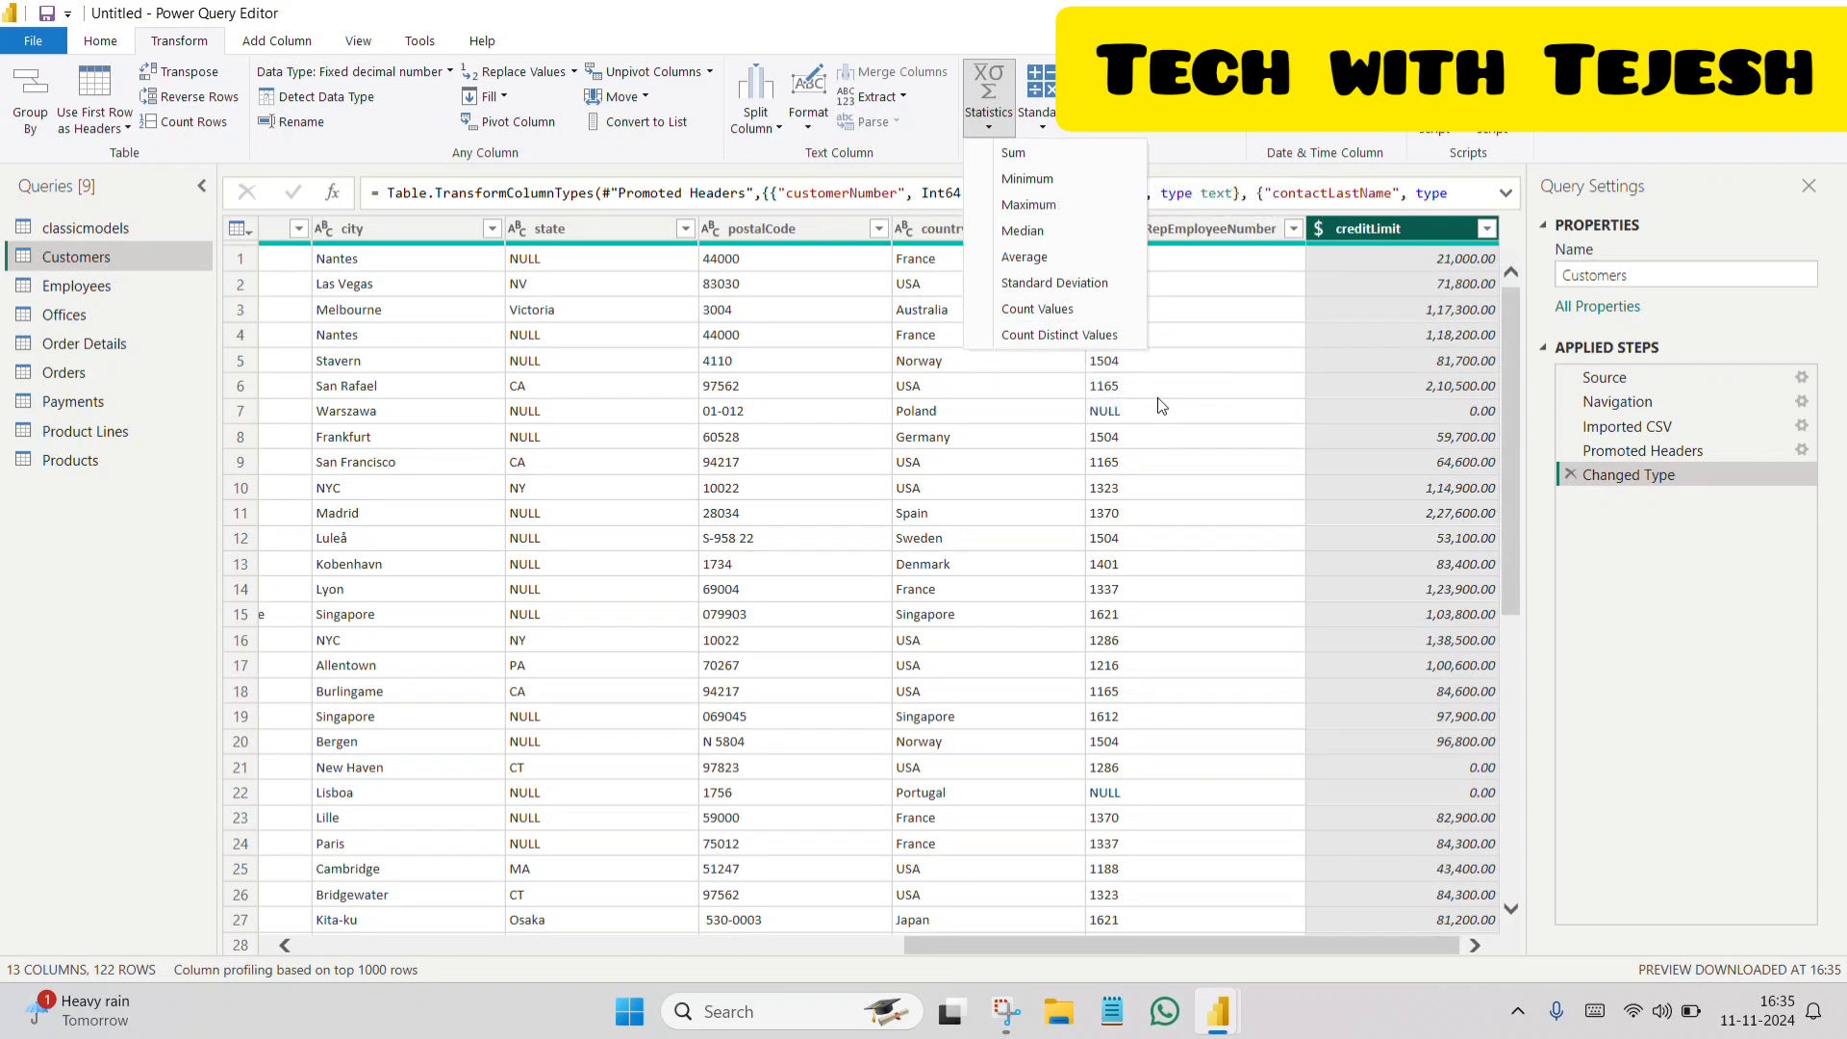
click(1033, 155)
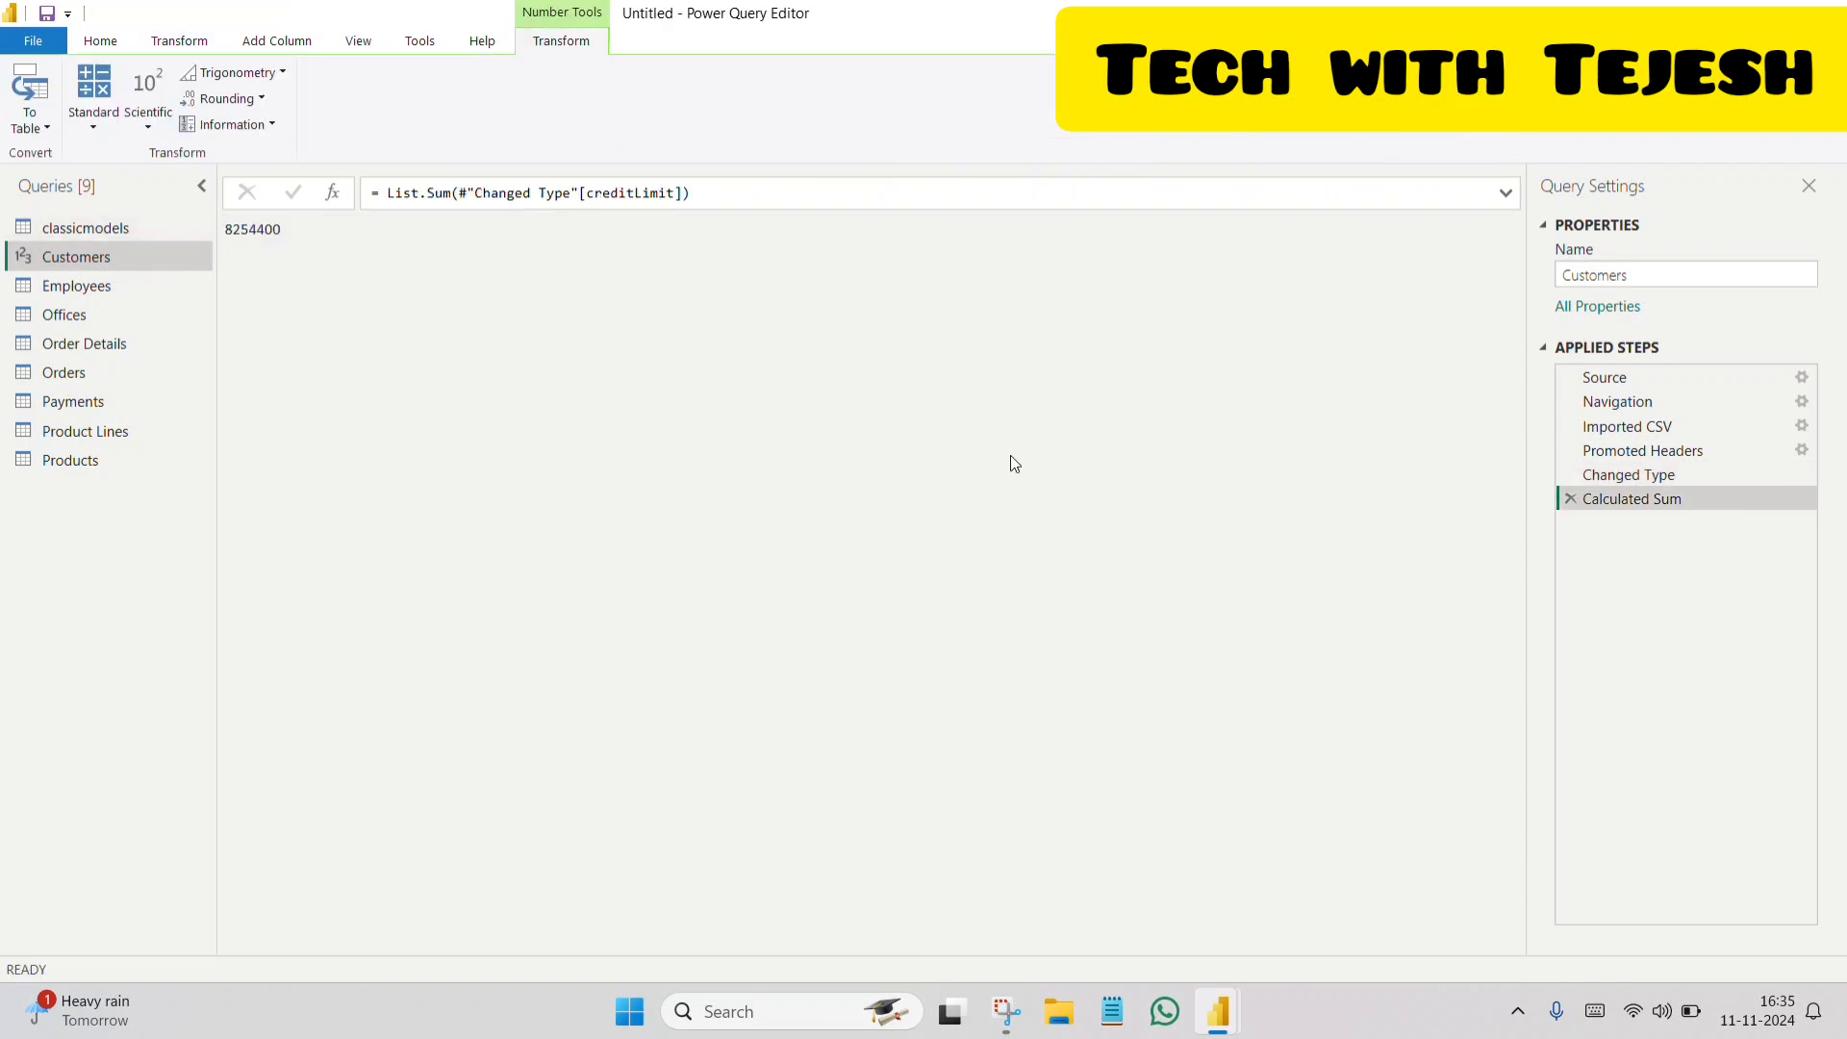
click(1568, 499)
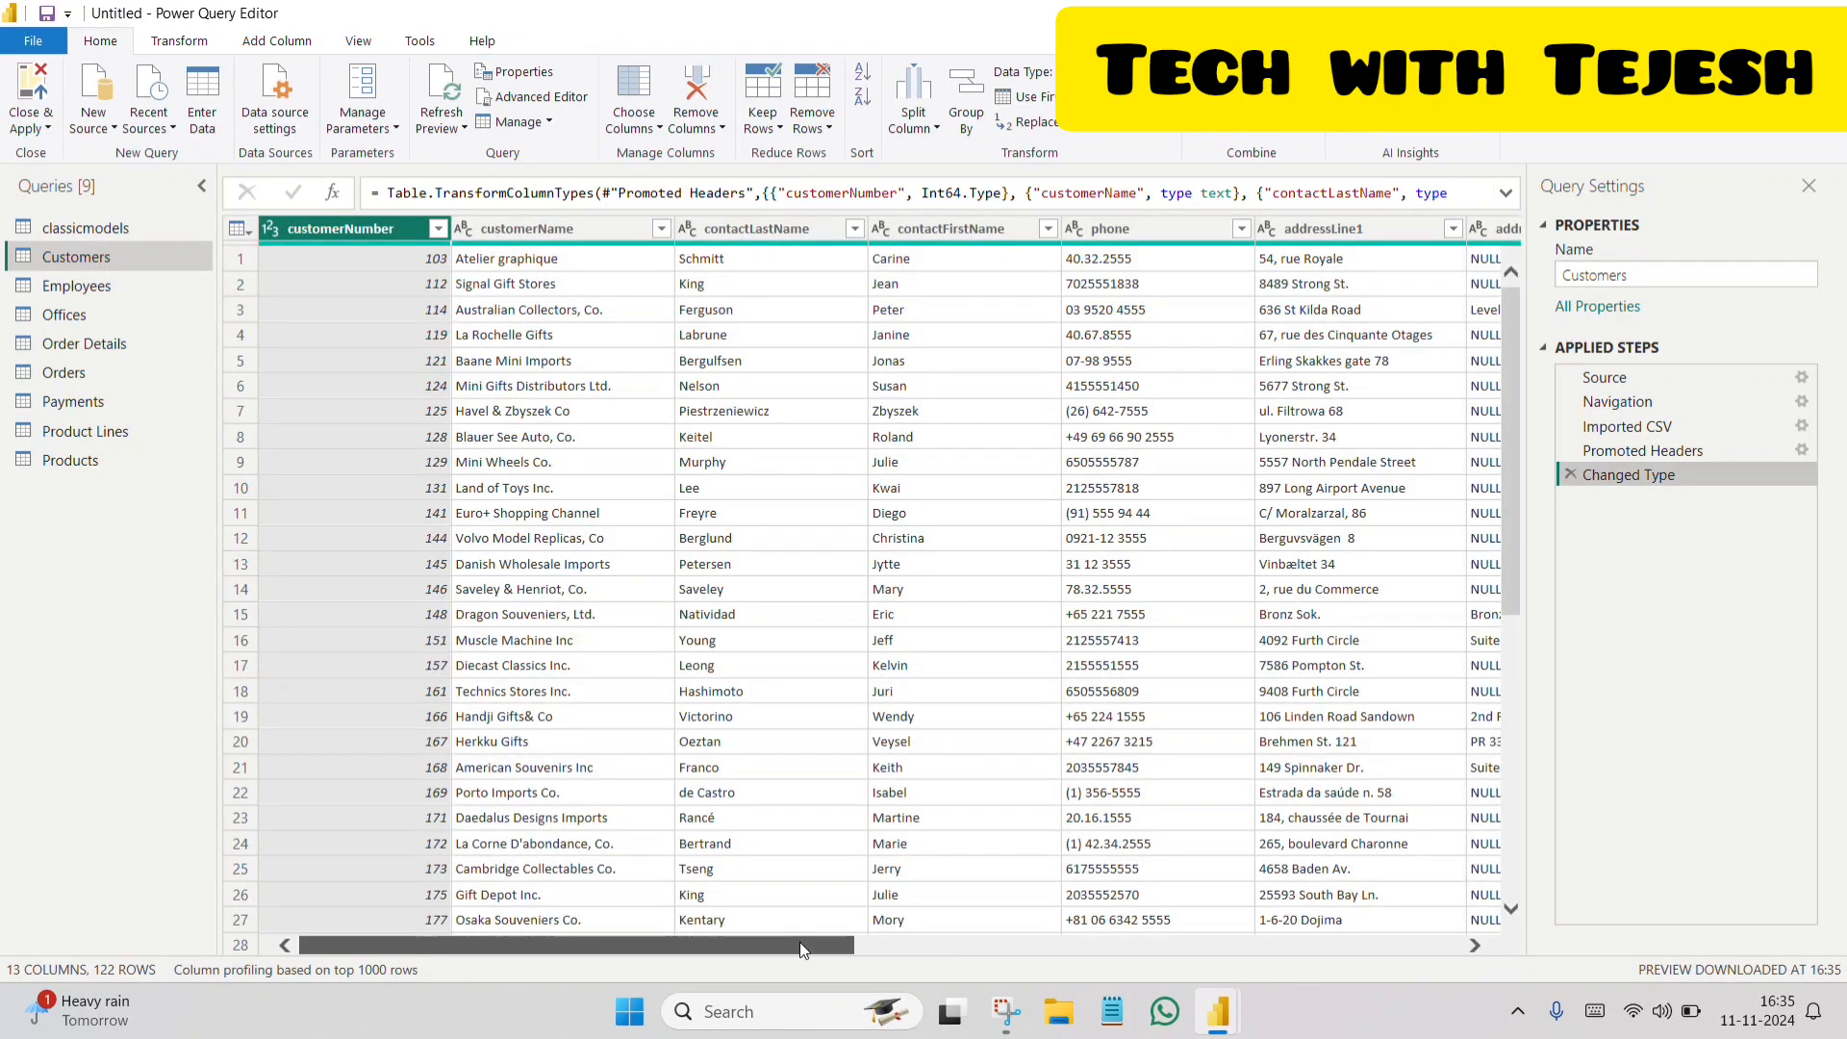
- Calculate the average of the creditLimit column and delete the resulting applied step from the Customers query
drag(800, 943, 1567, 951)
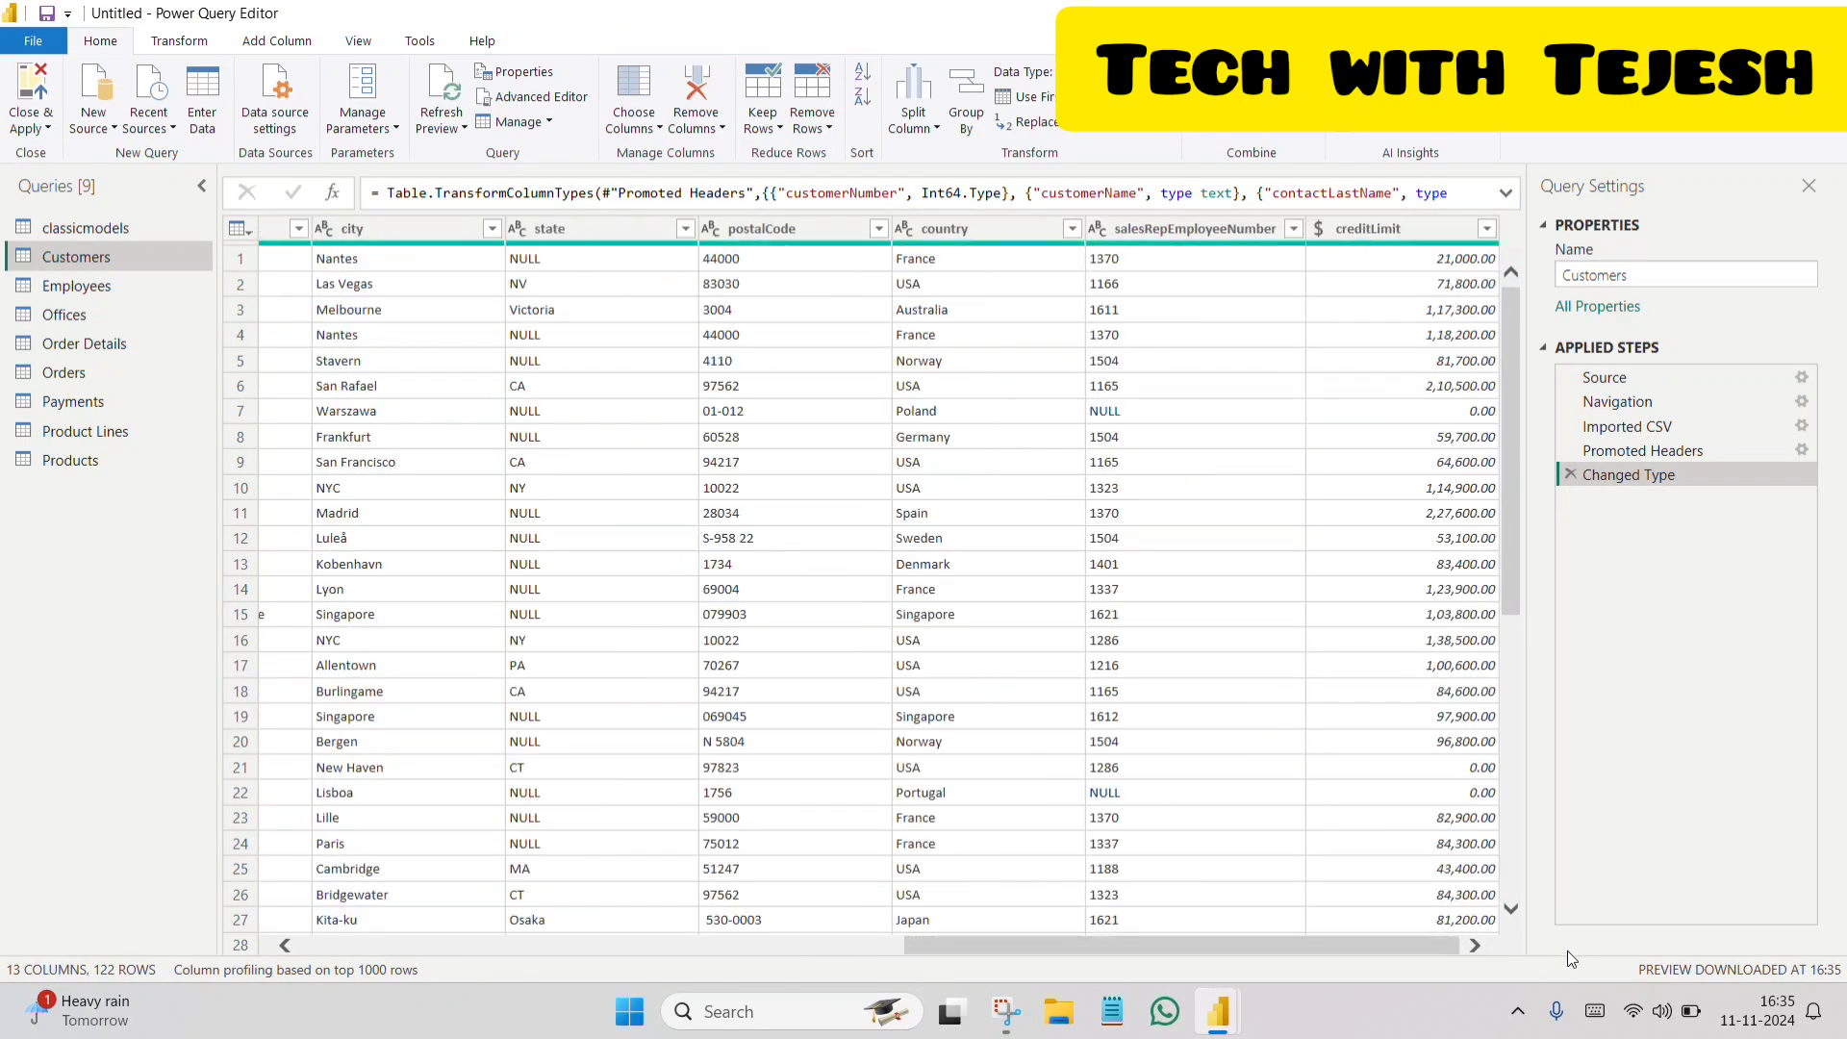
click(1352, 228)
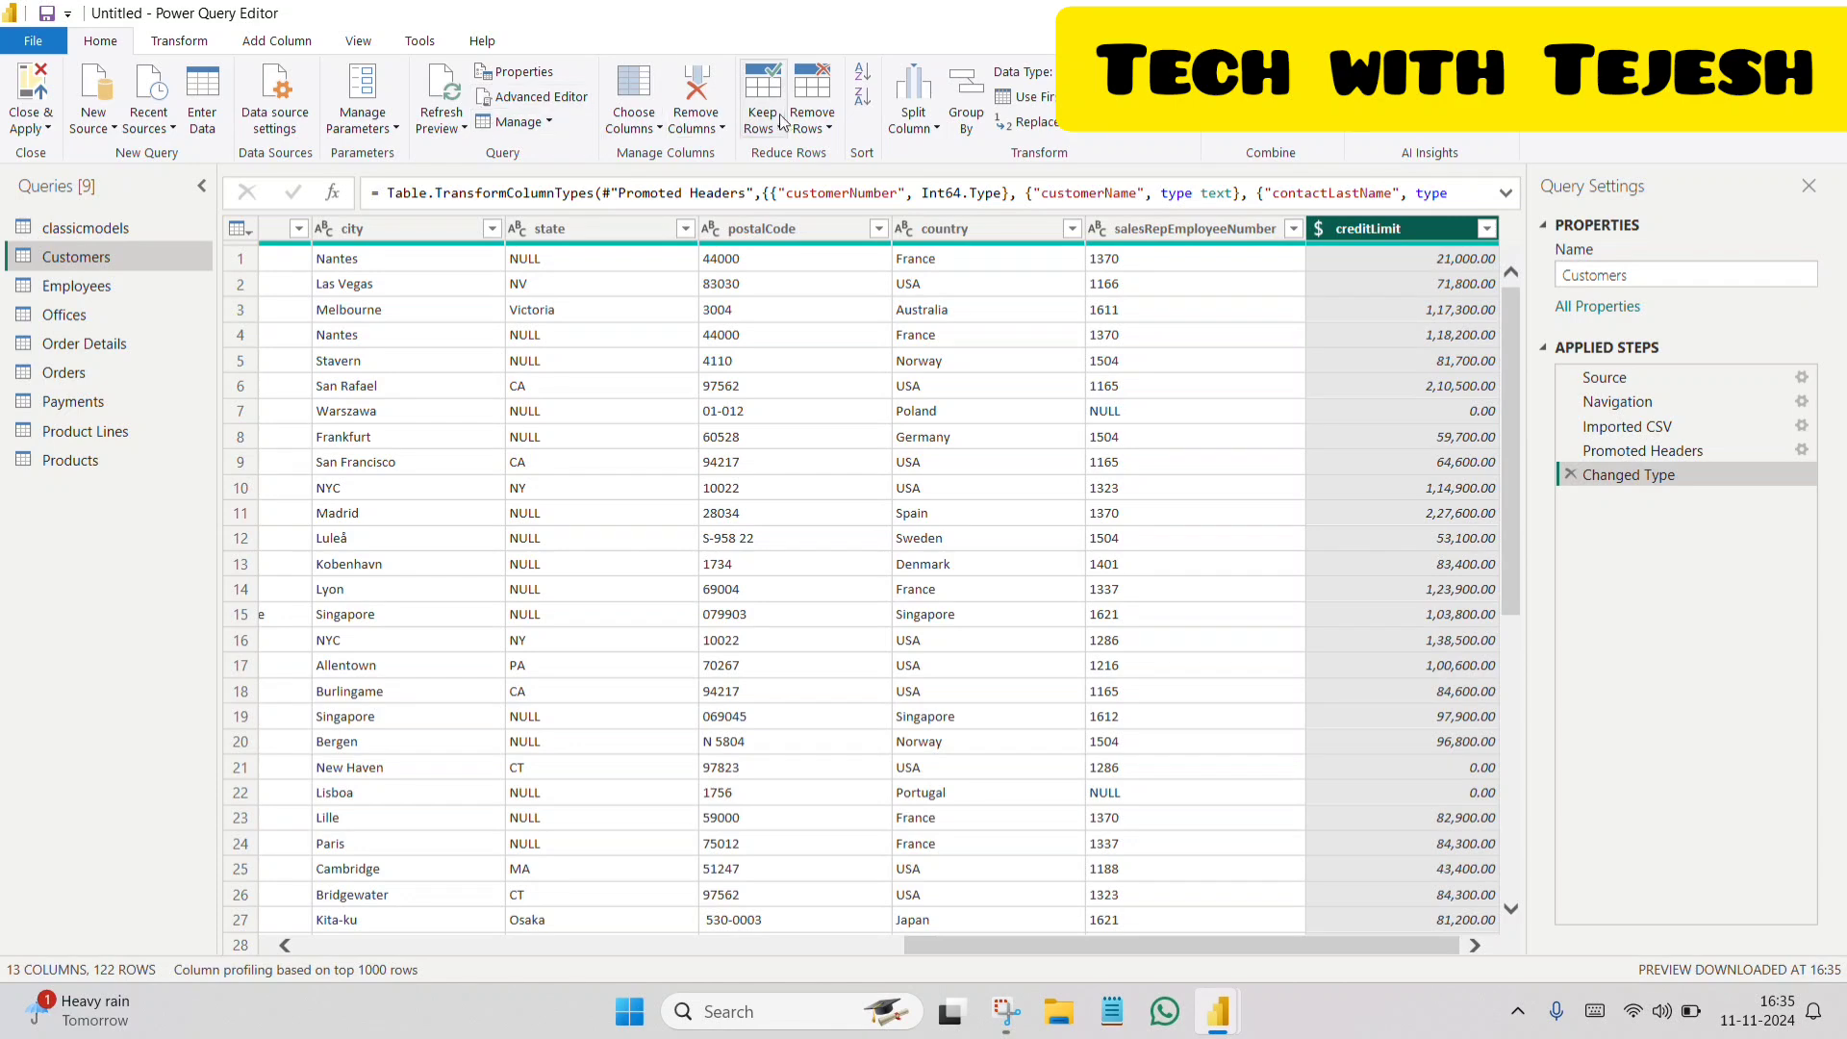
click(169, 42)
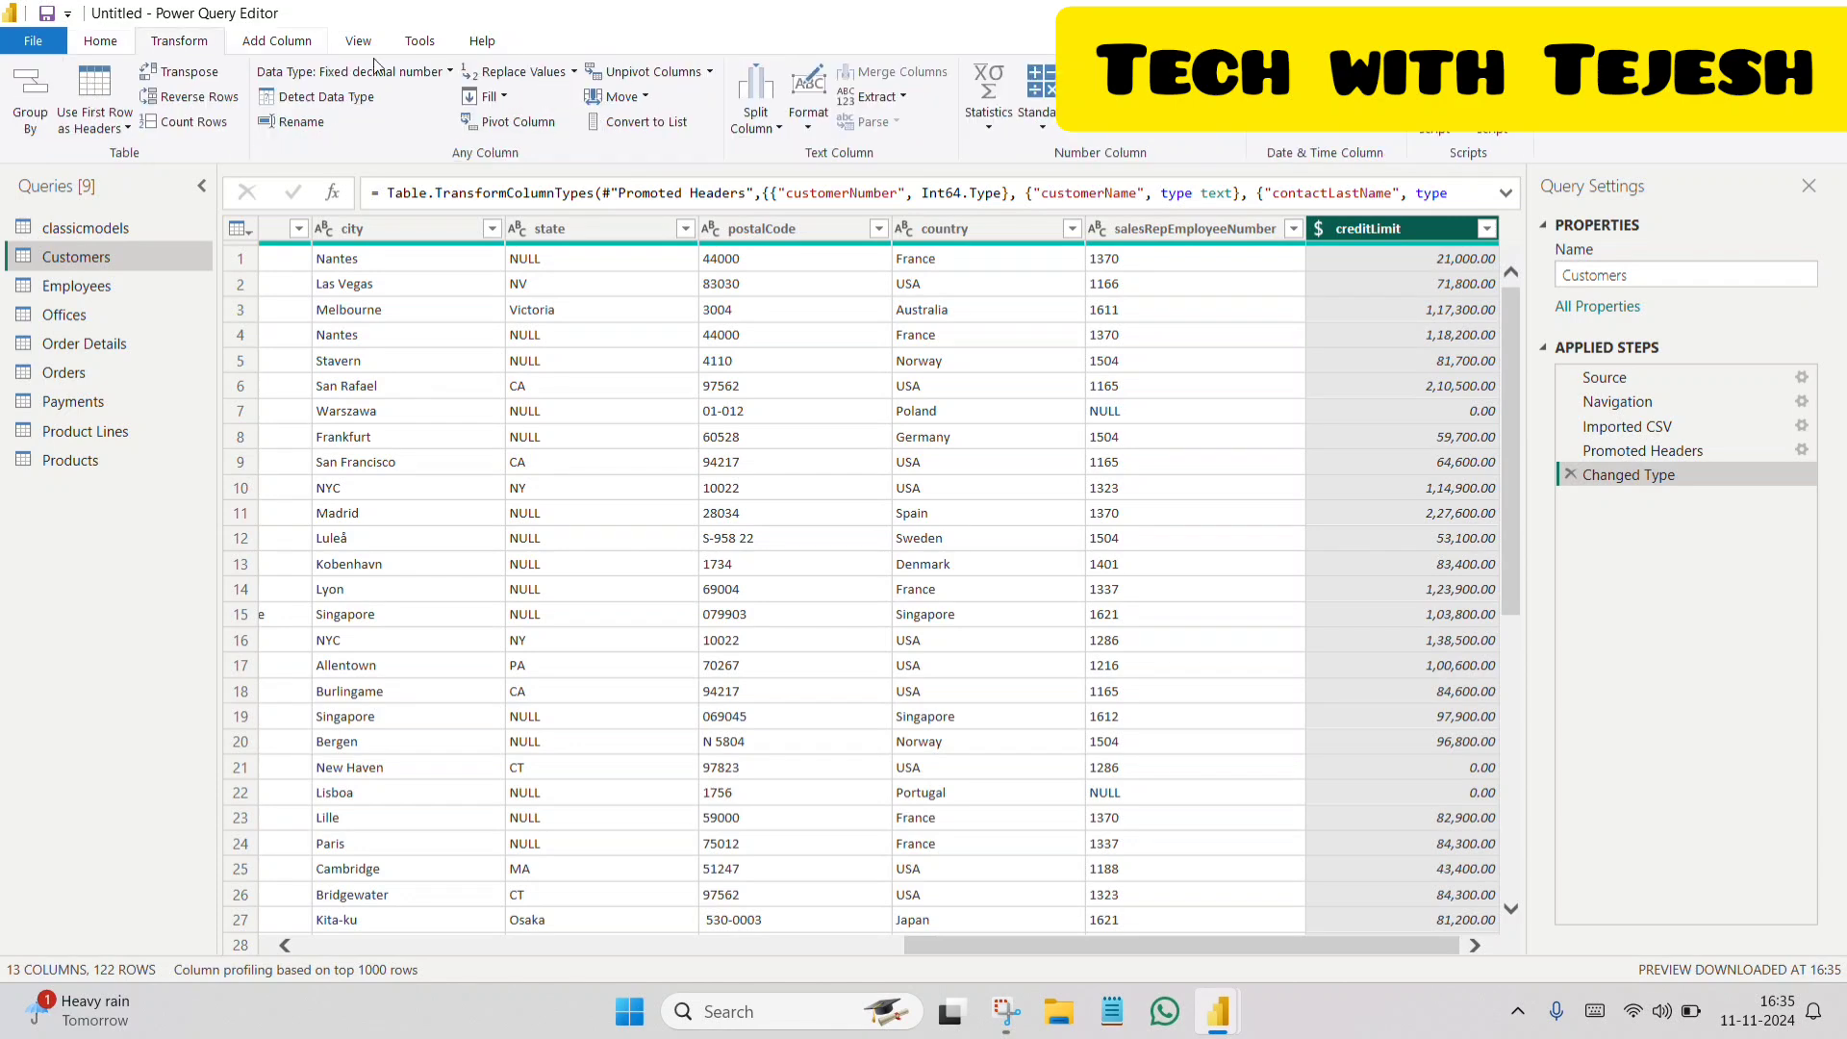
click(1006, 123)
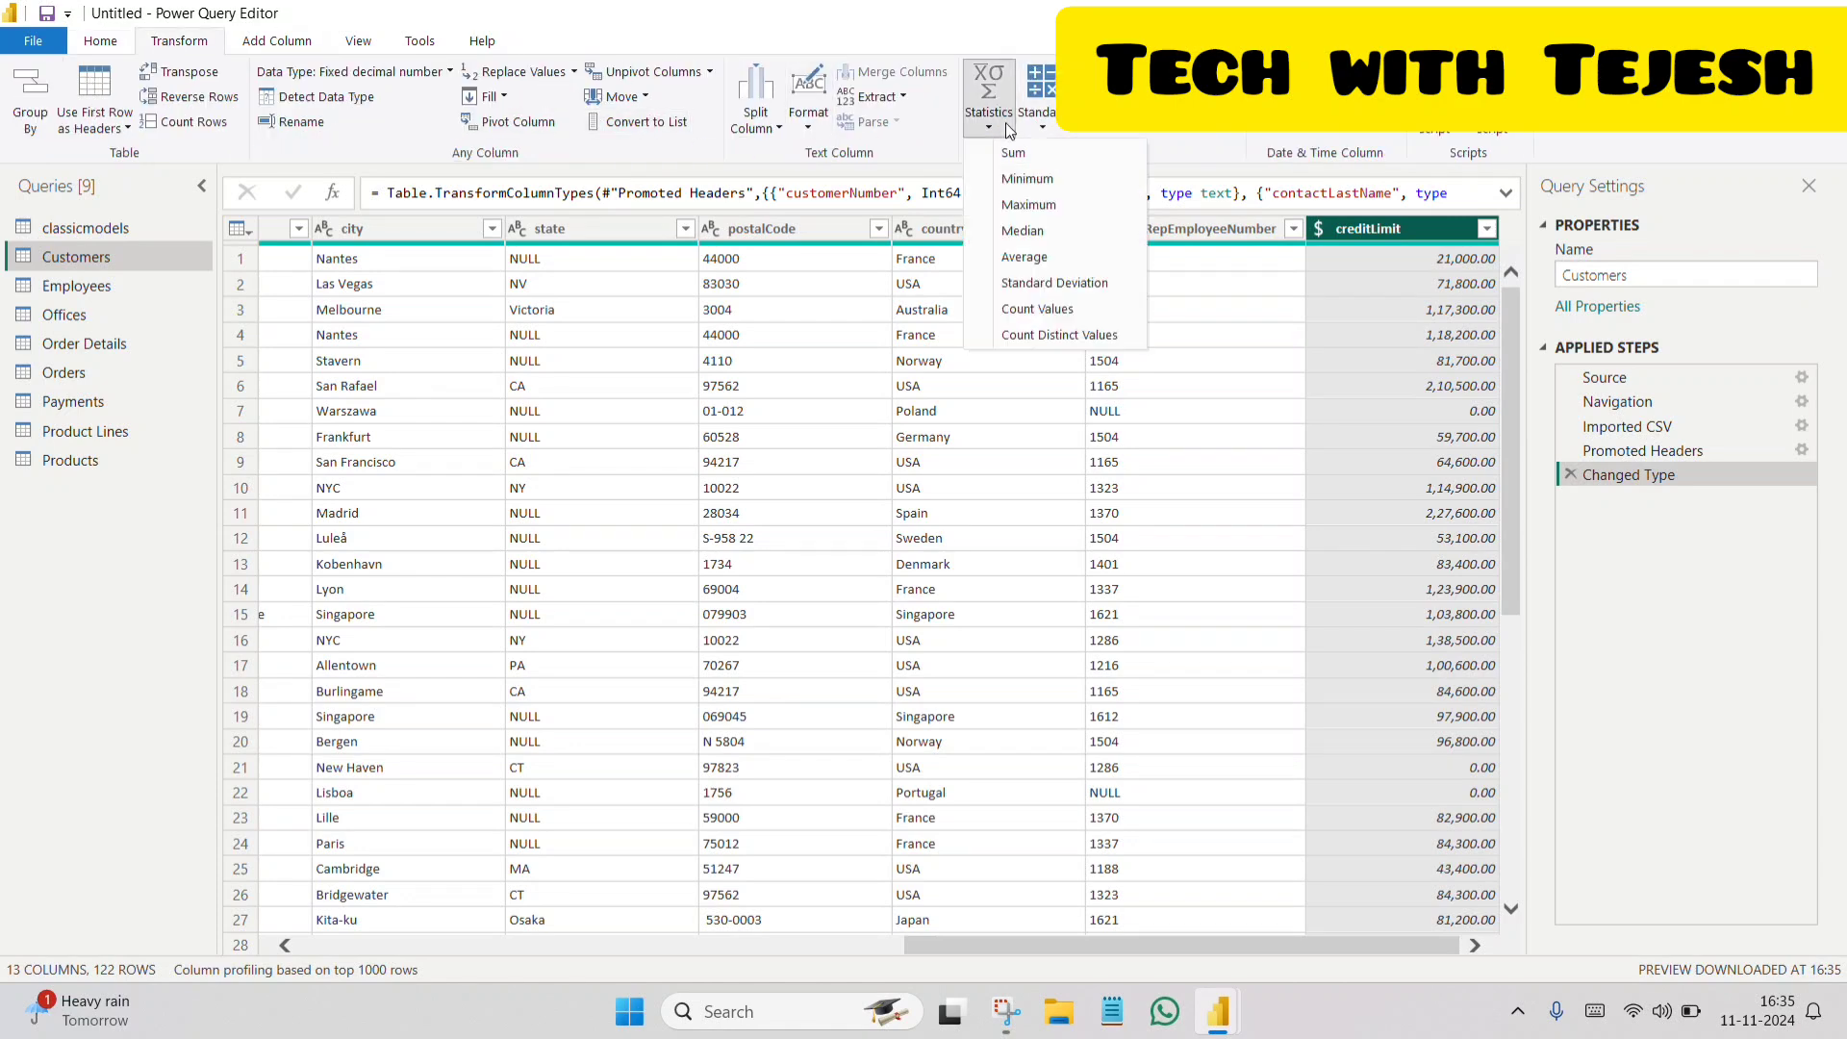
click(1013, 258)
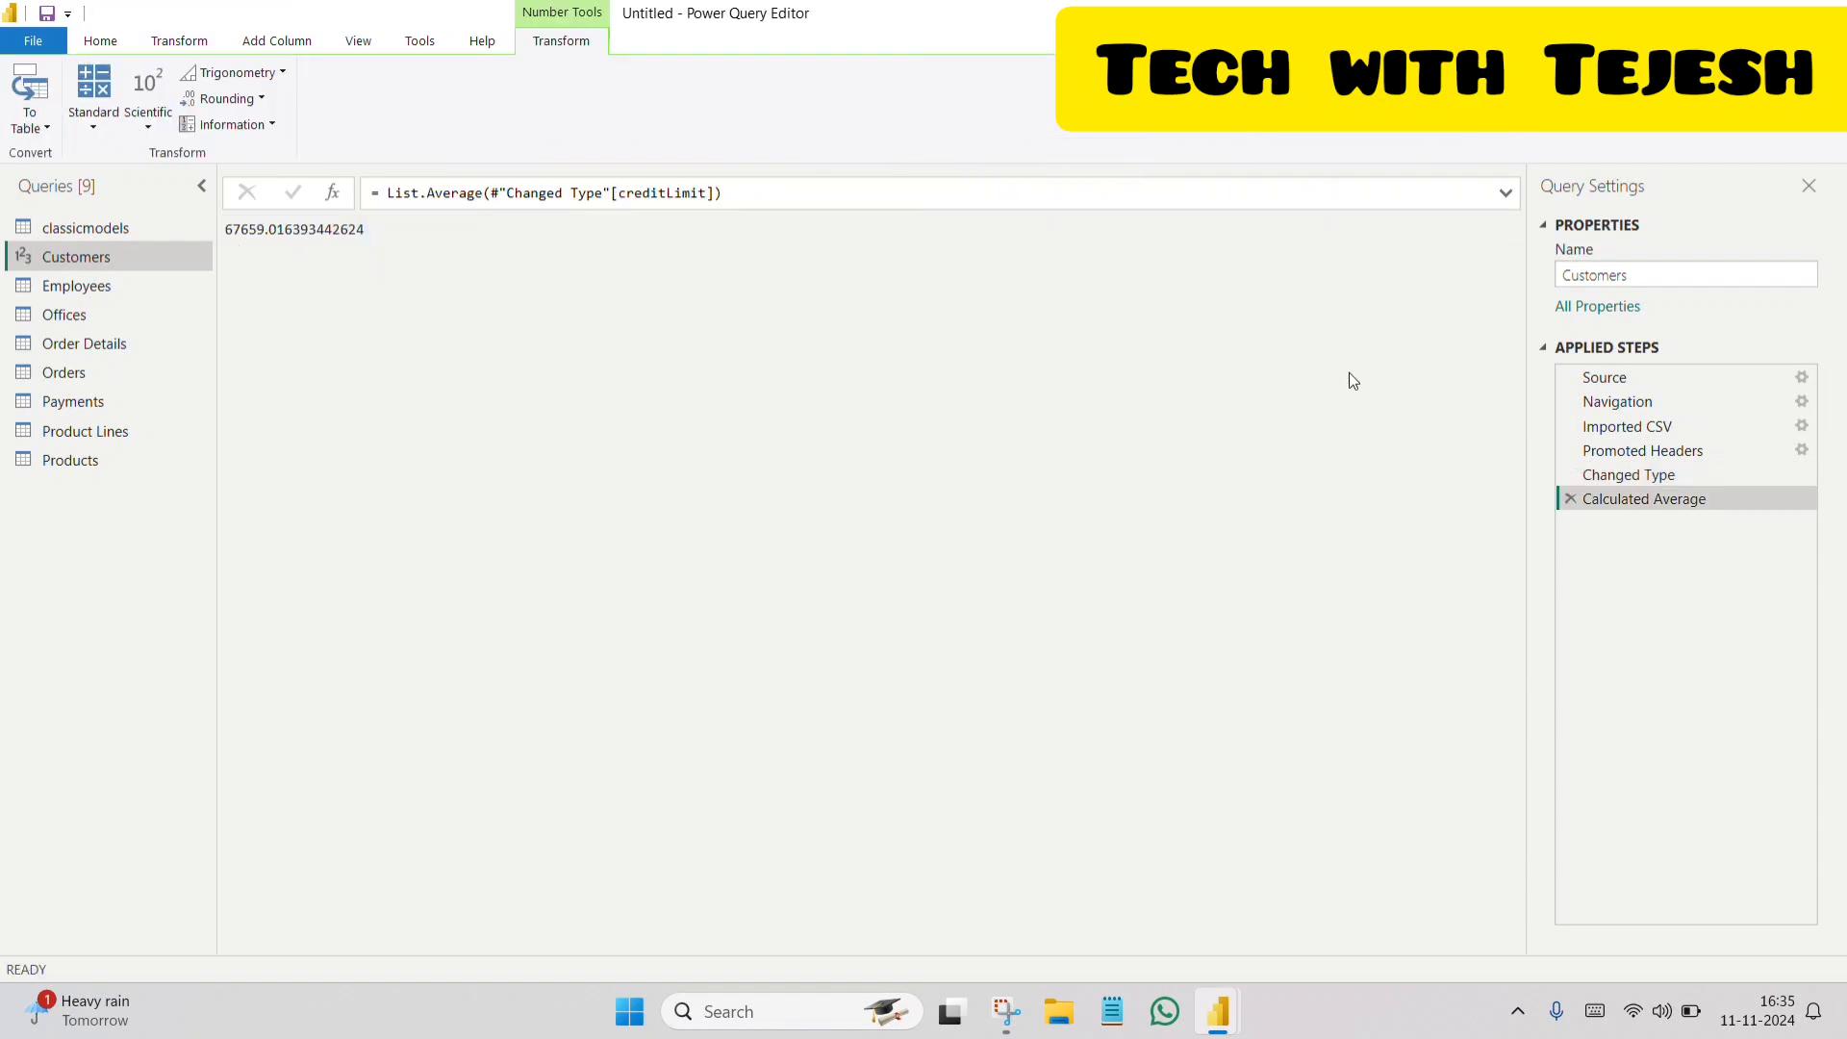
click(1569, 499)
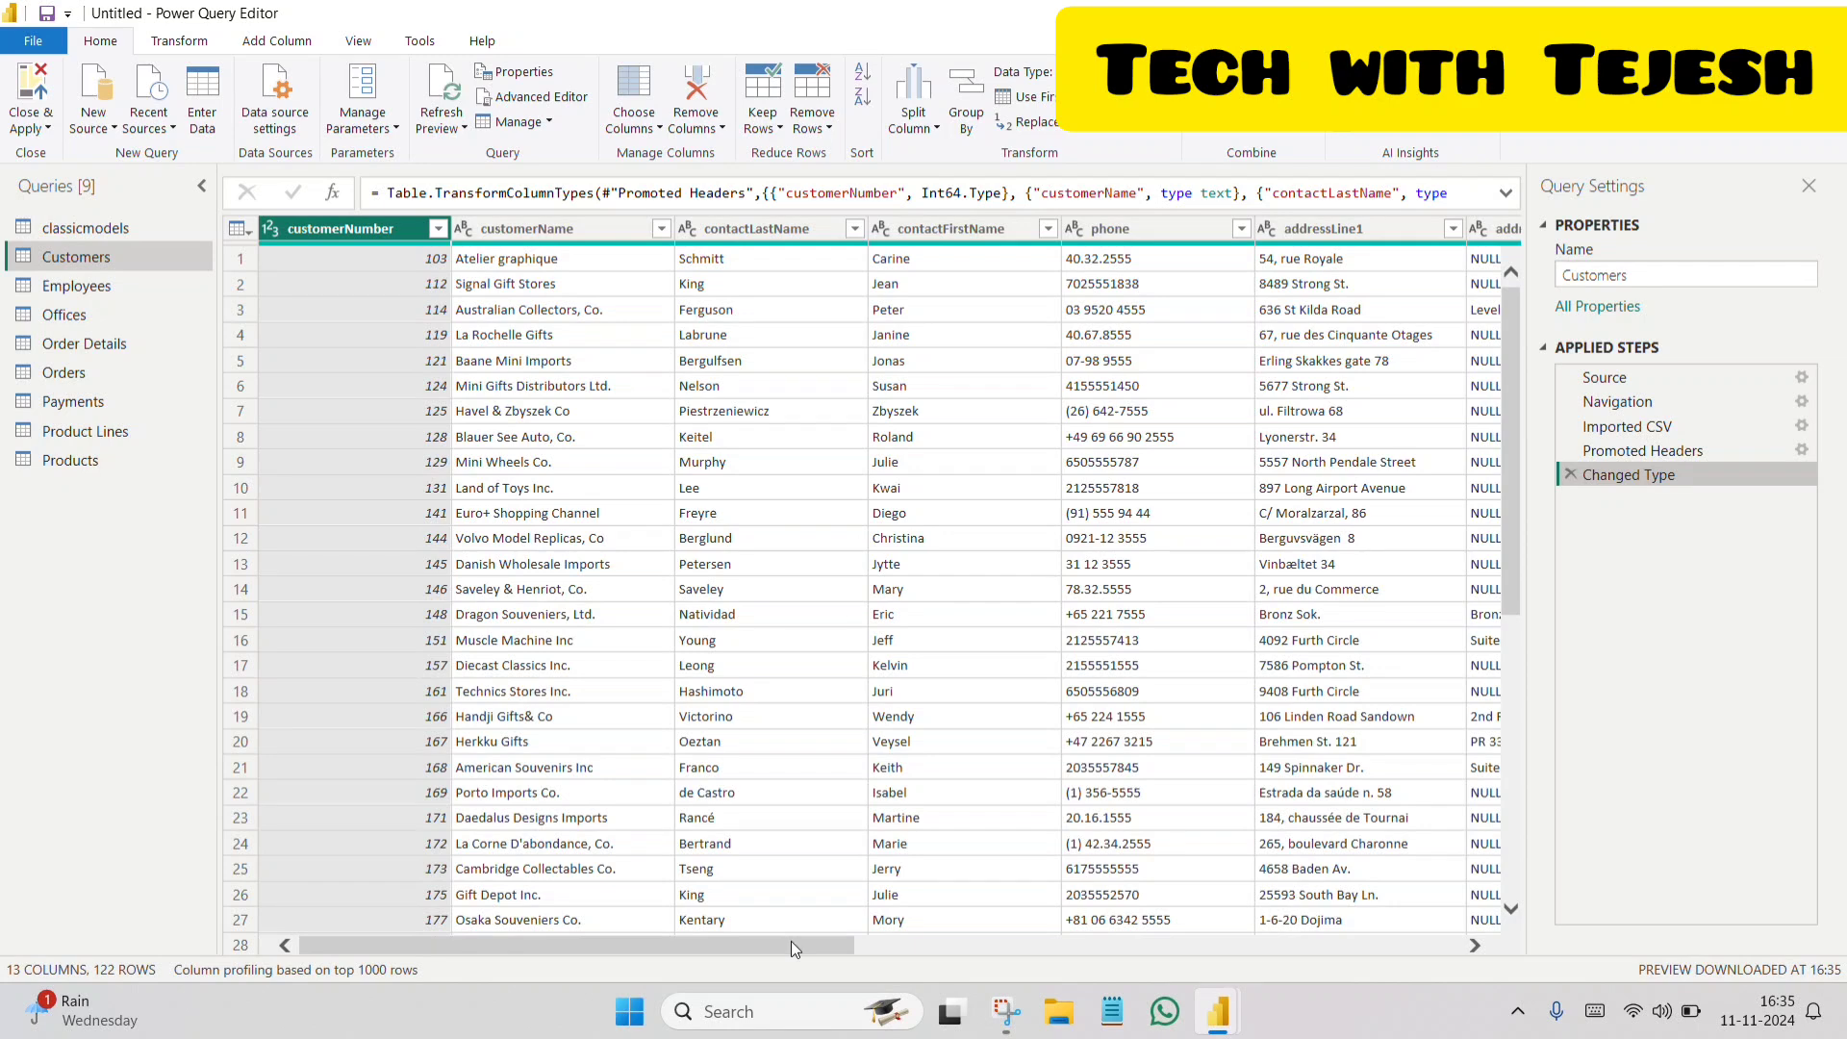
drag(790, 941, 1534, 938)
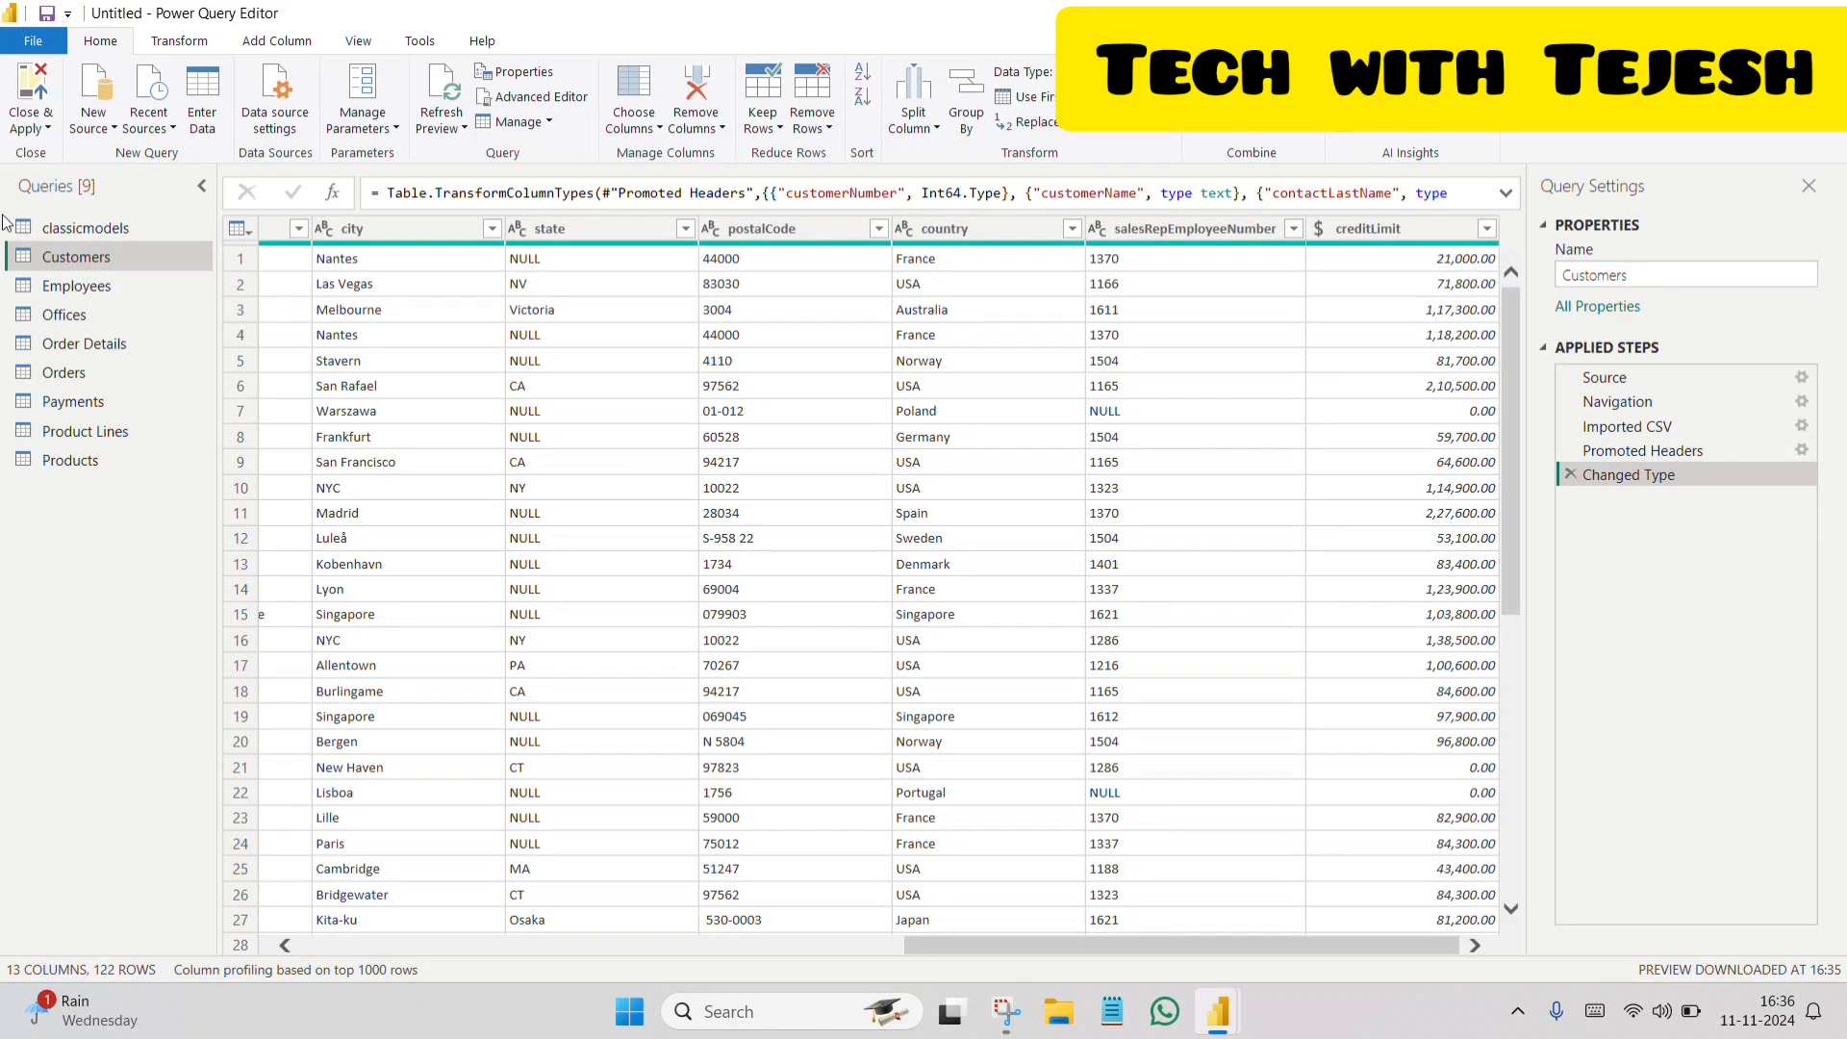
- In the Order Details query, change priceEach to Fixed decimal number, replacing the current type conversion
click(69, 352)
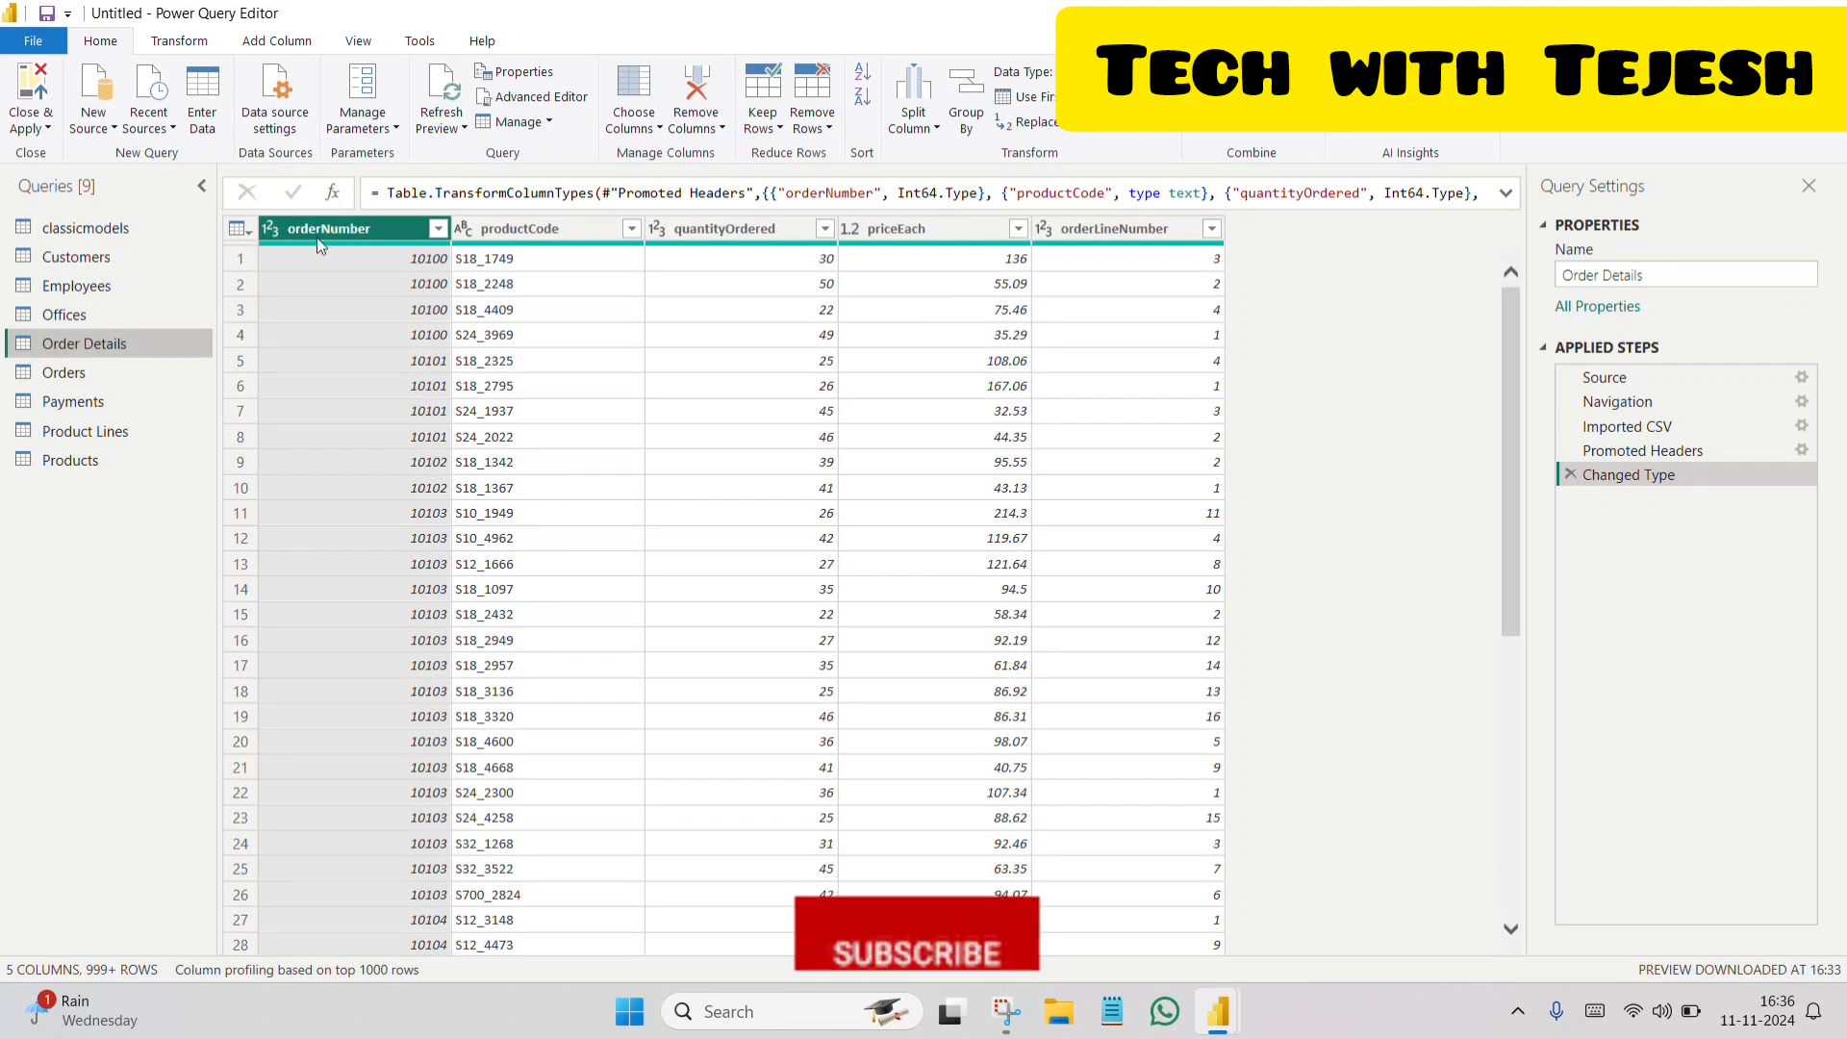
click(852, 231)
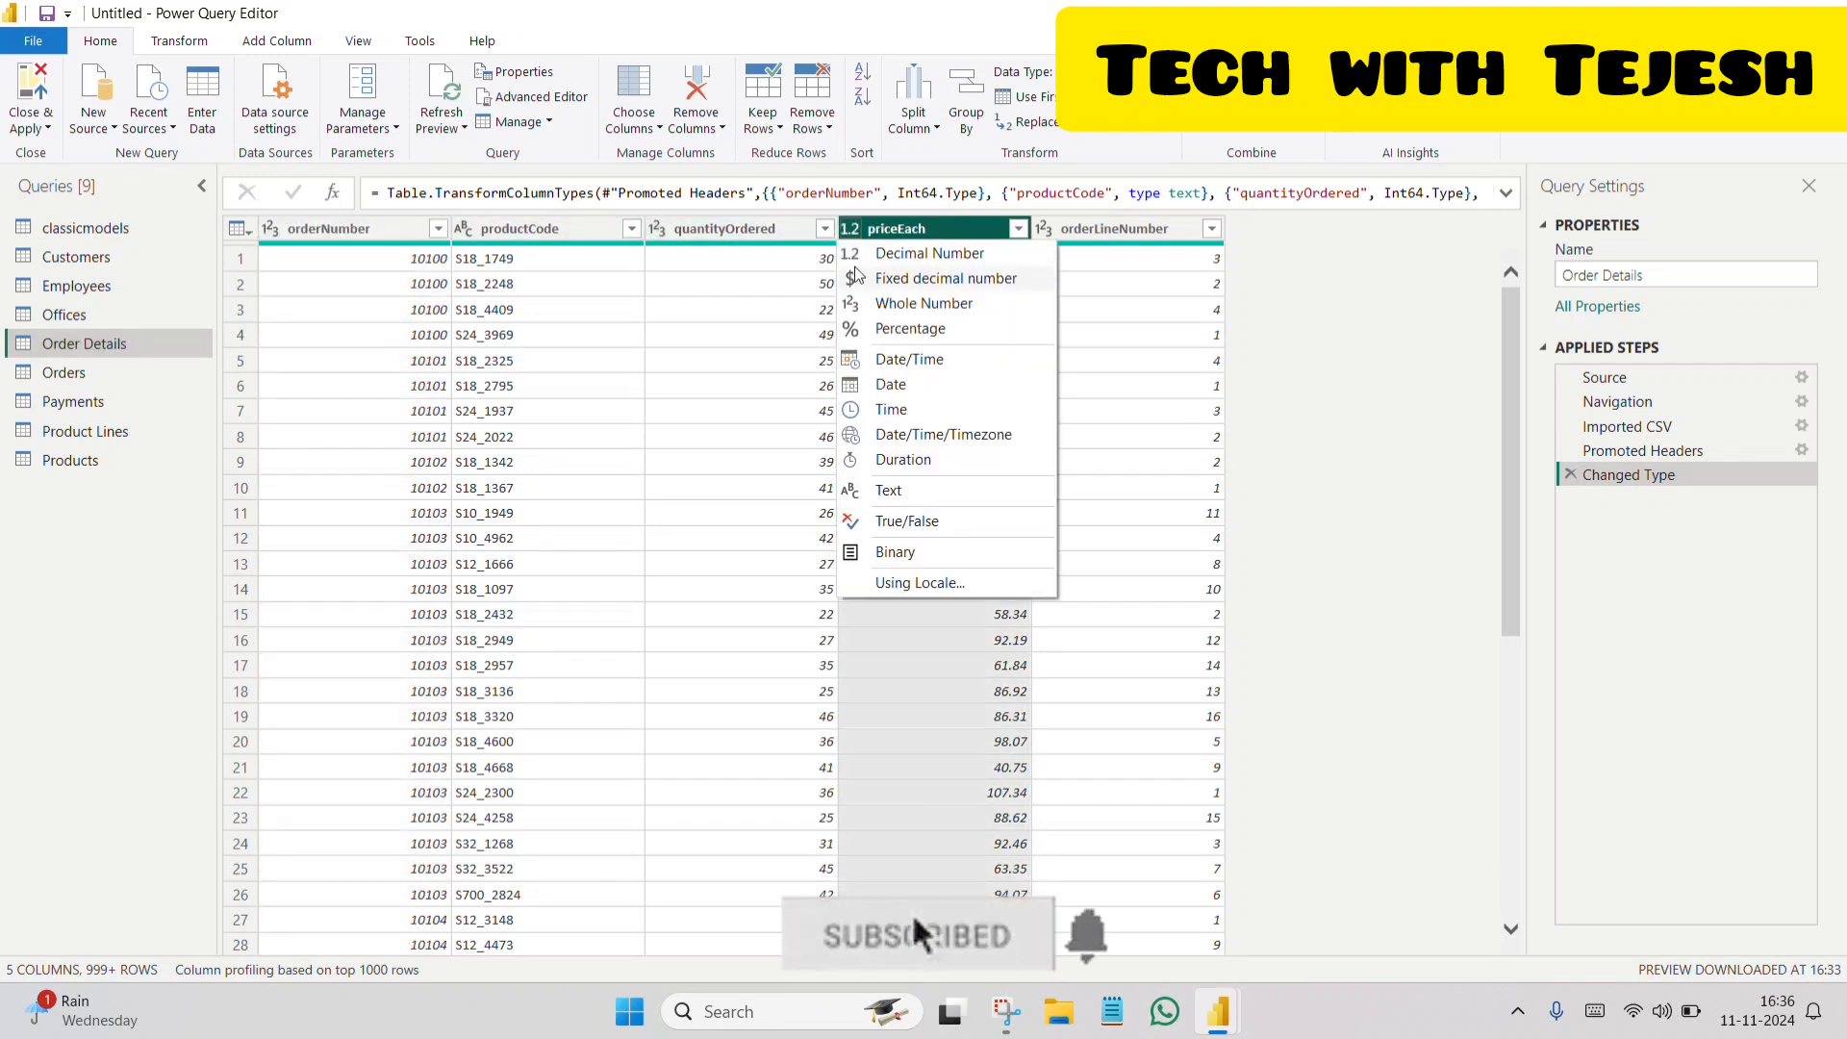
click(857, 276)
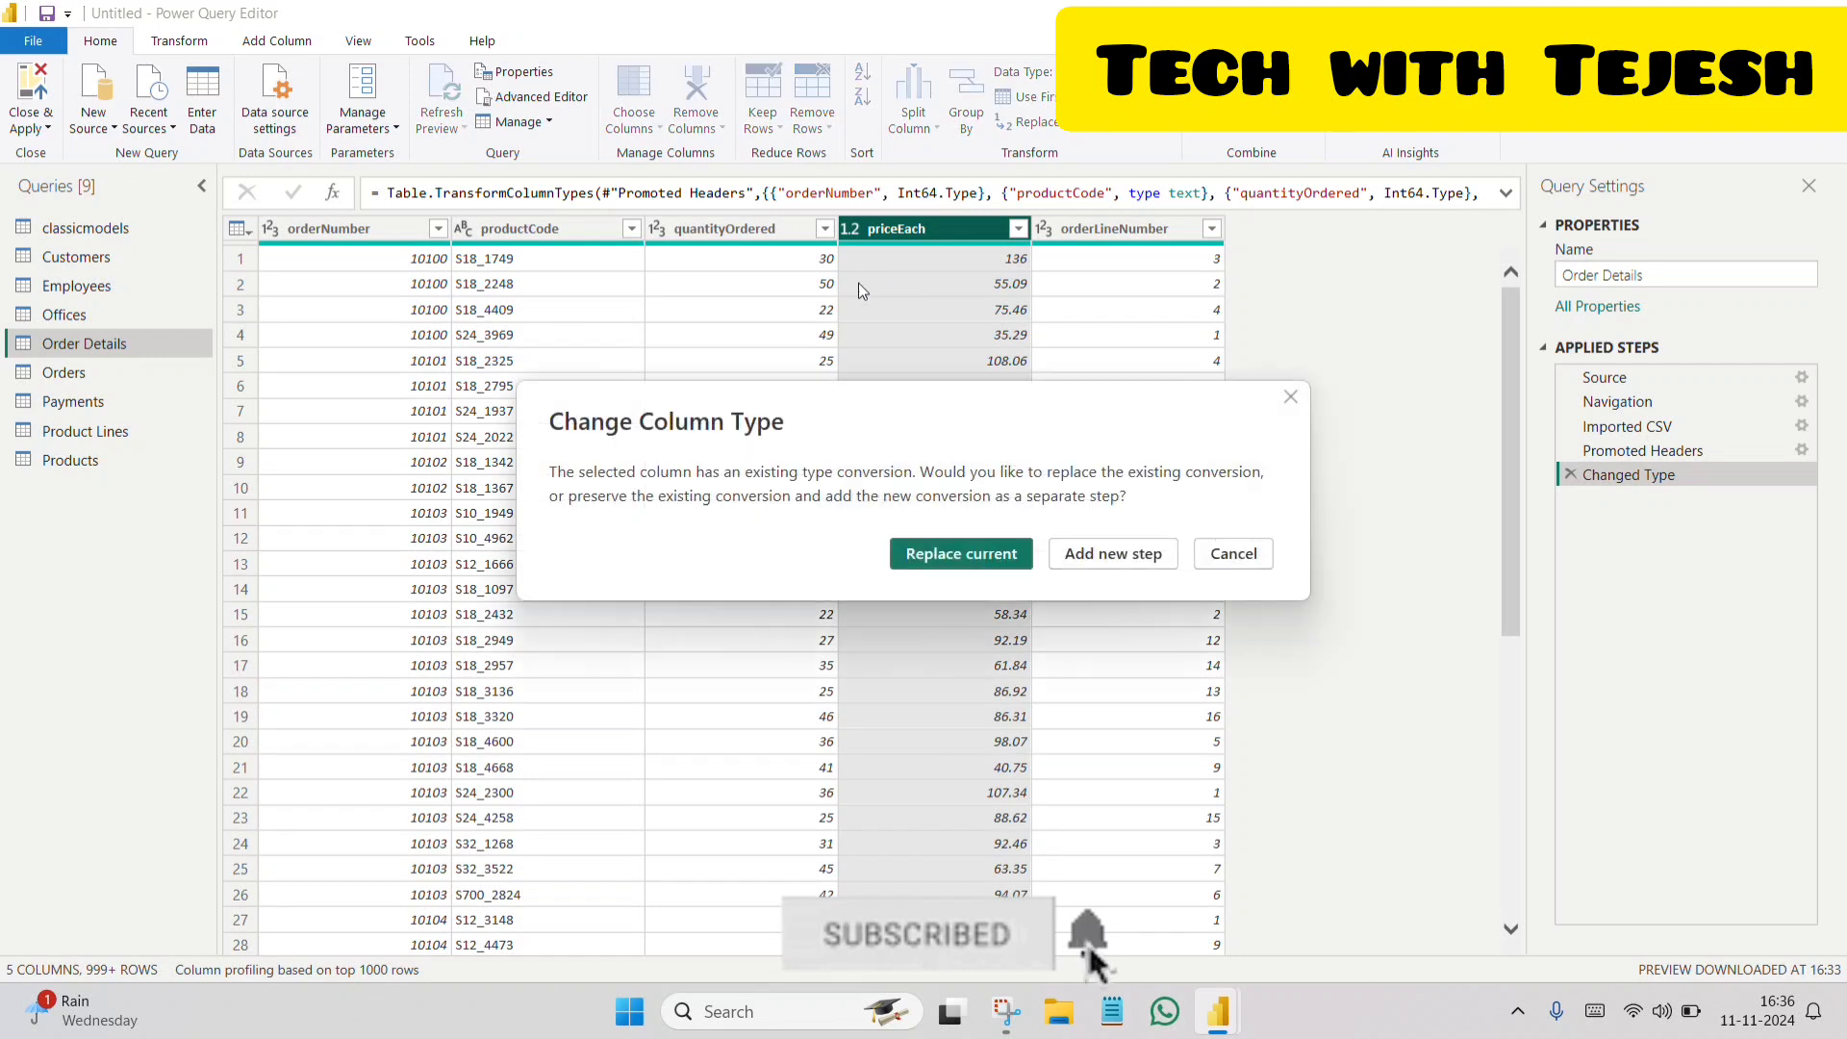
click(961, 554)
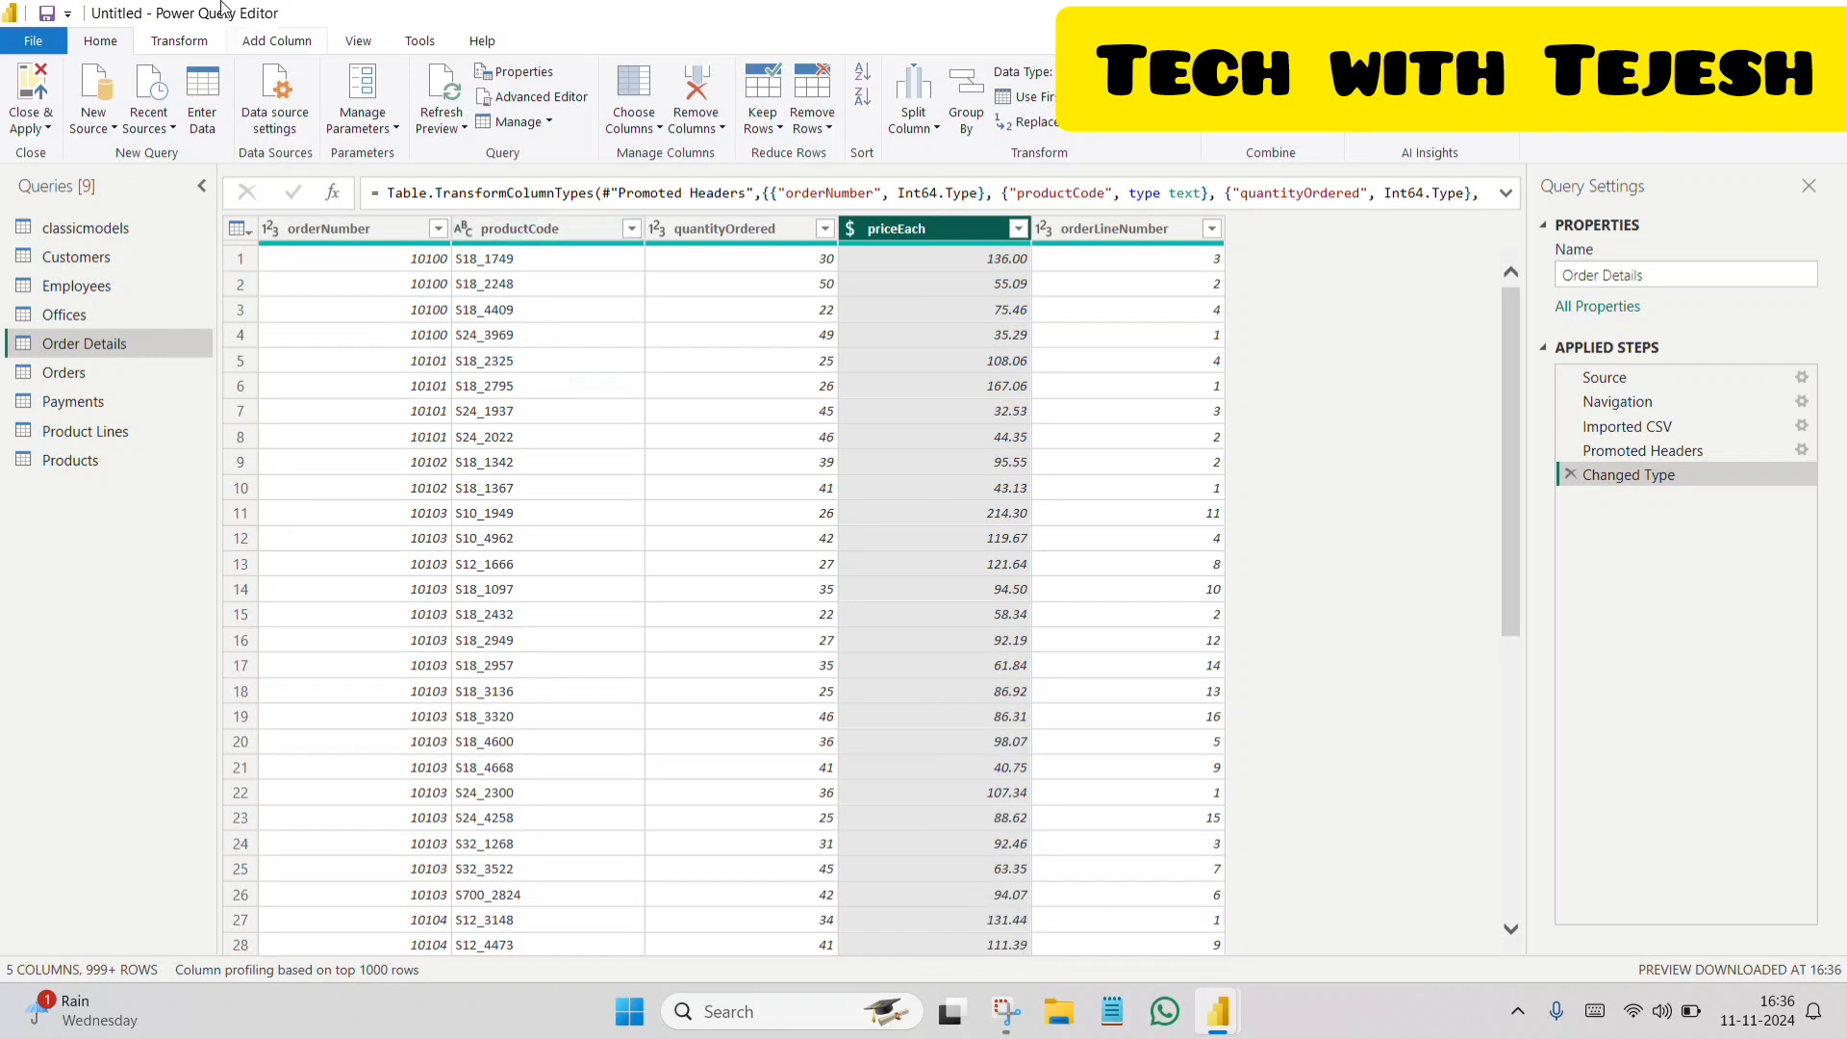
- Review the standard, scientific and trigonometry operations available for priceEach, and look over the Customers and Payments tables
click(178, 44)
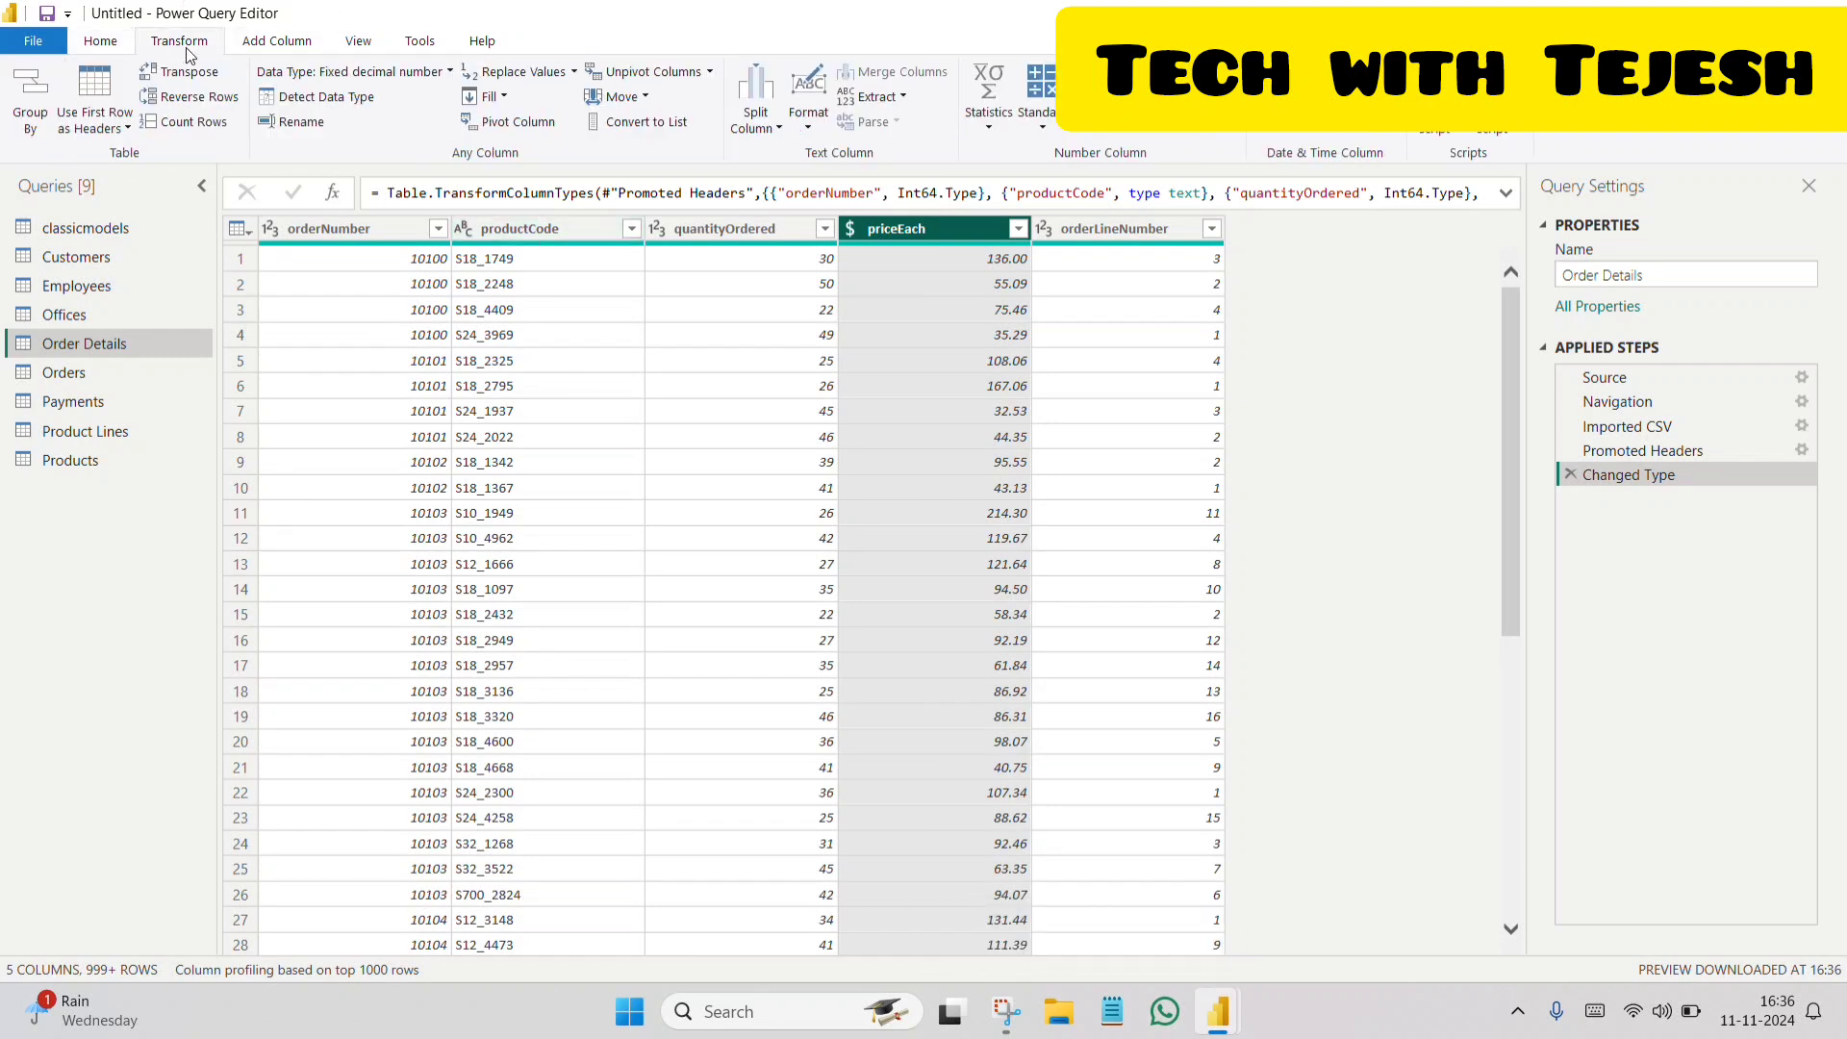
click(1034, 120)
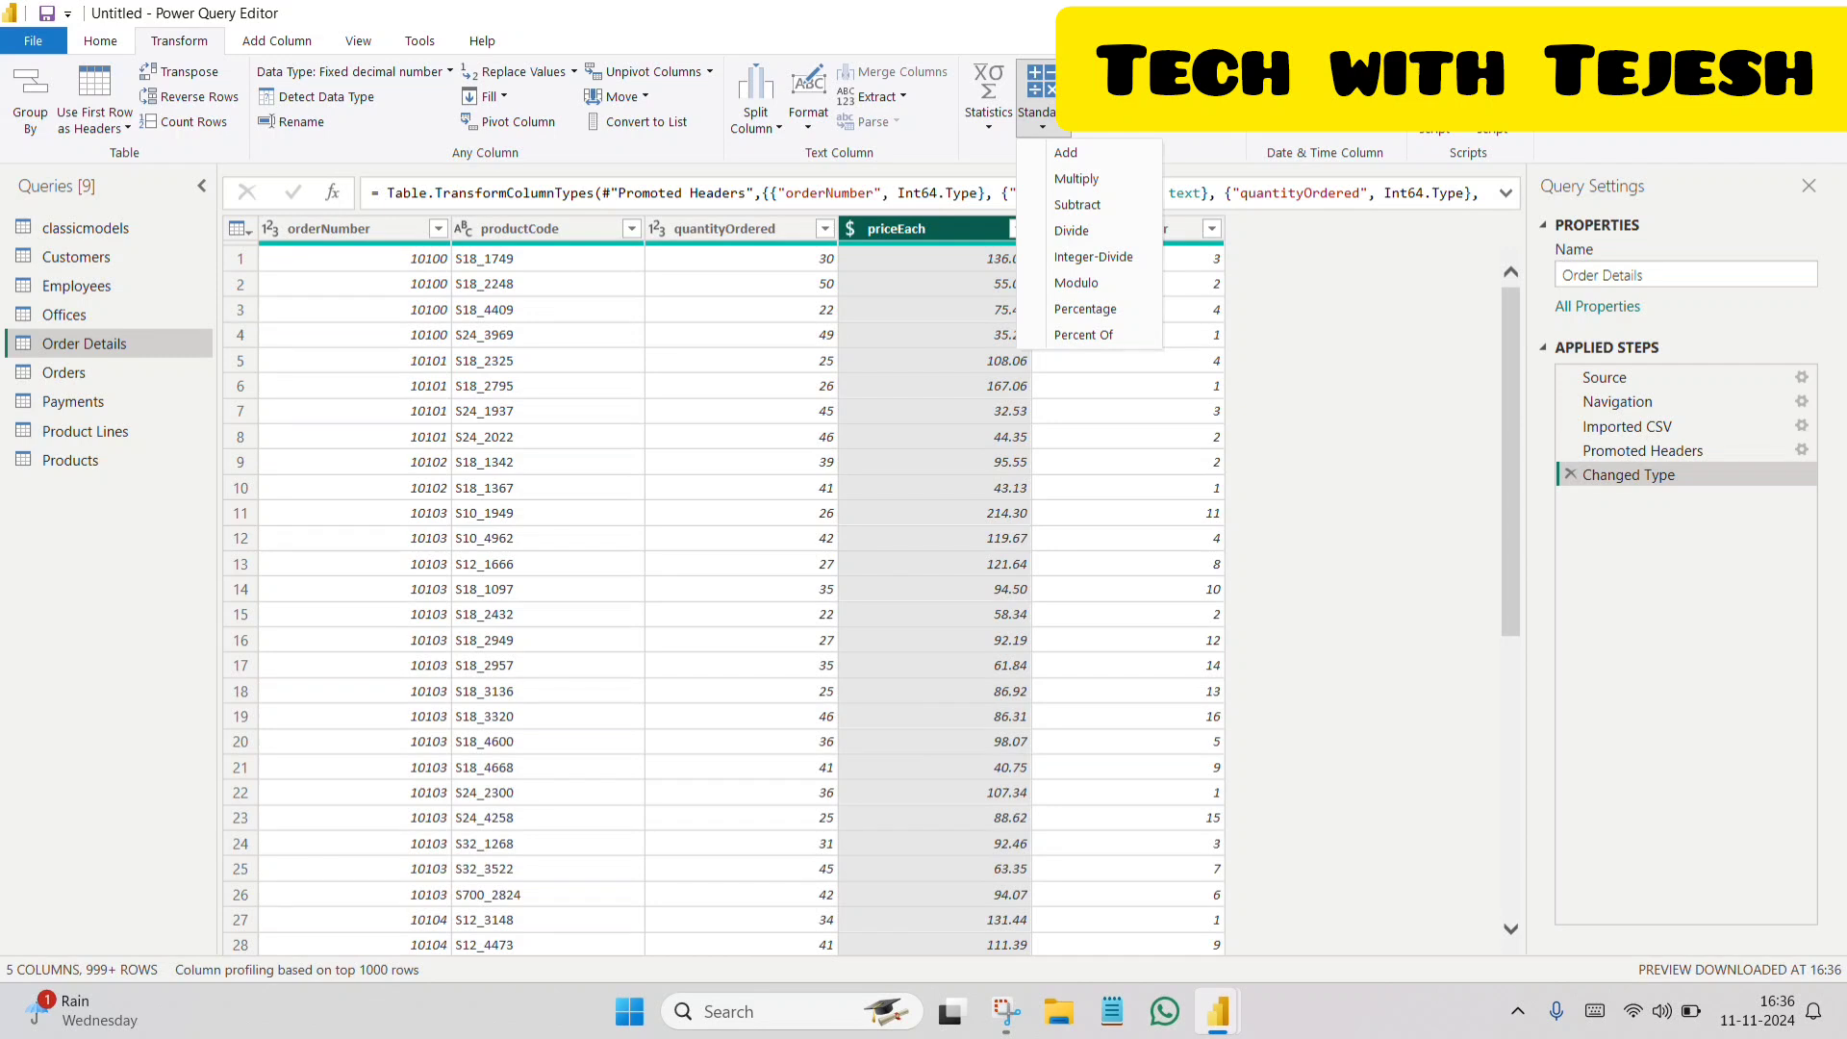
click(1178, 72)
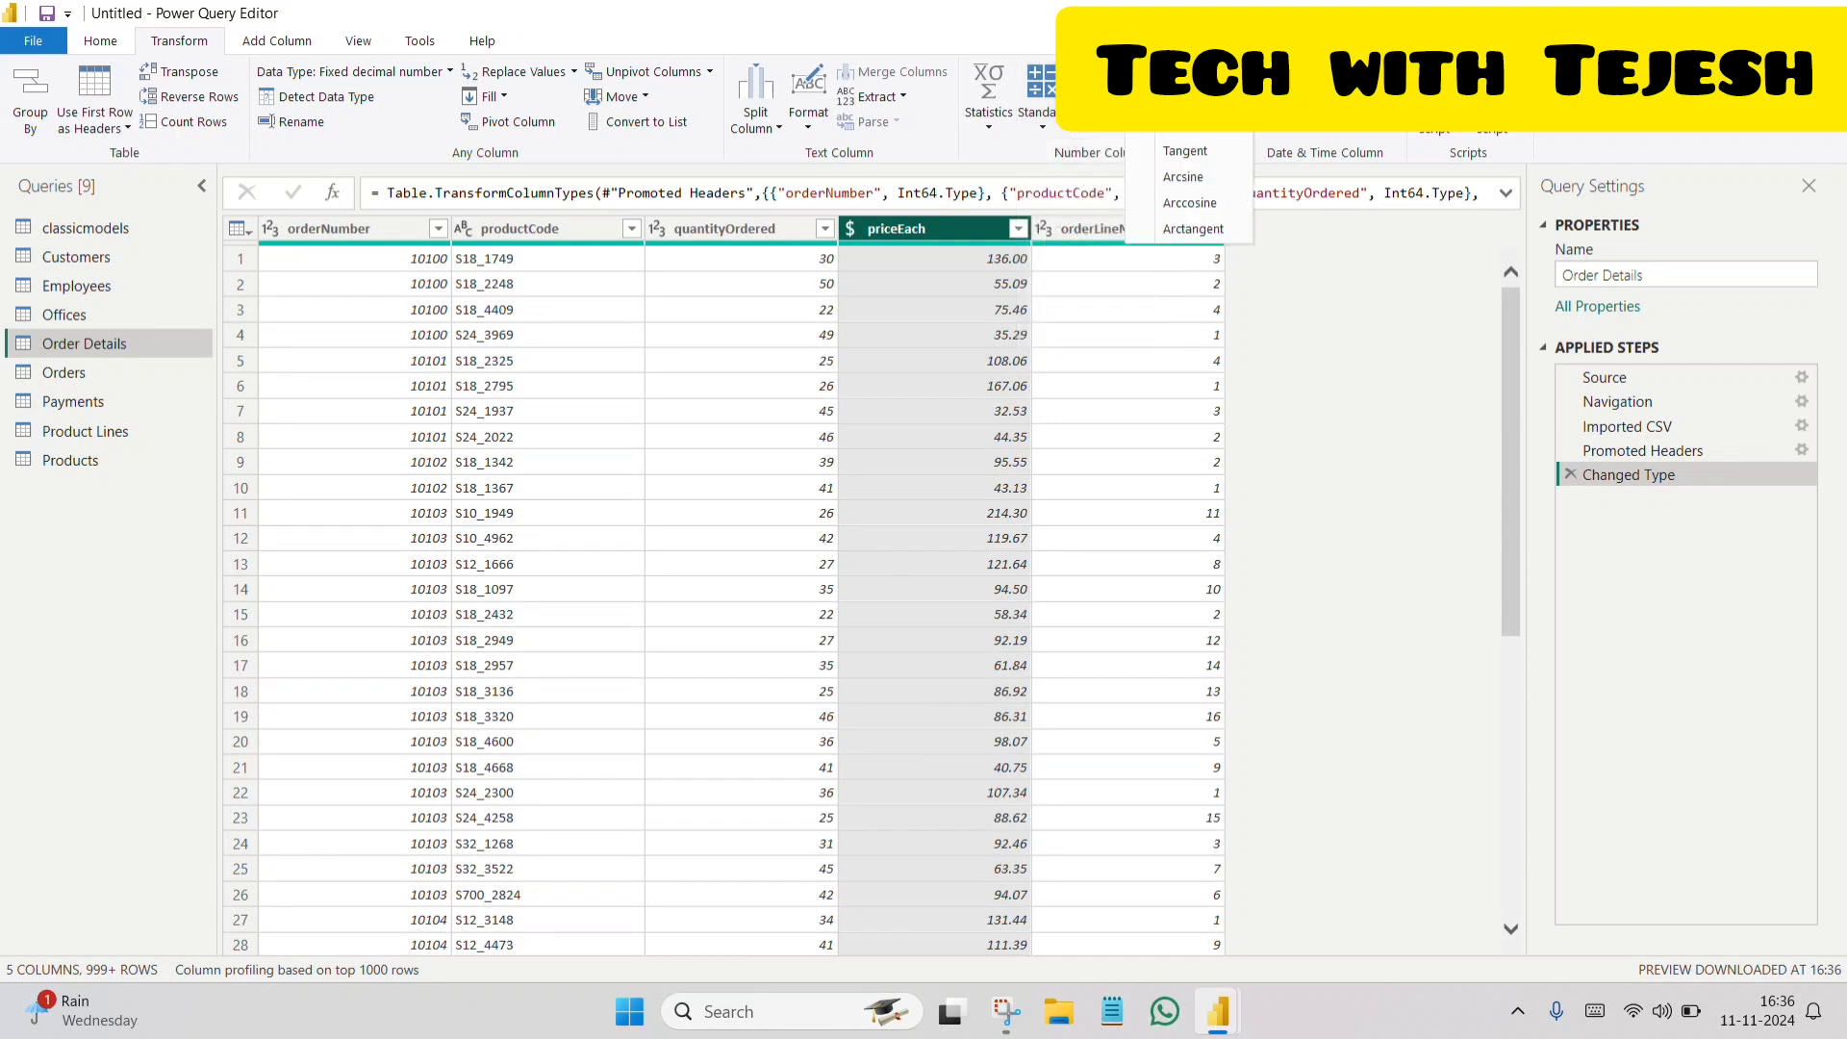
click(1273, 298)
click(95, 258)
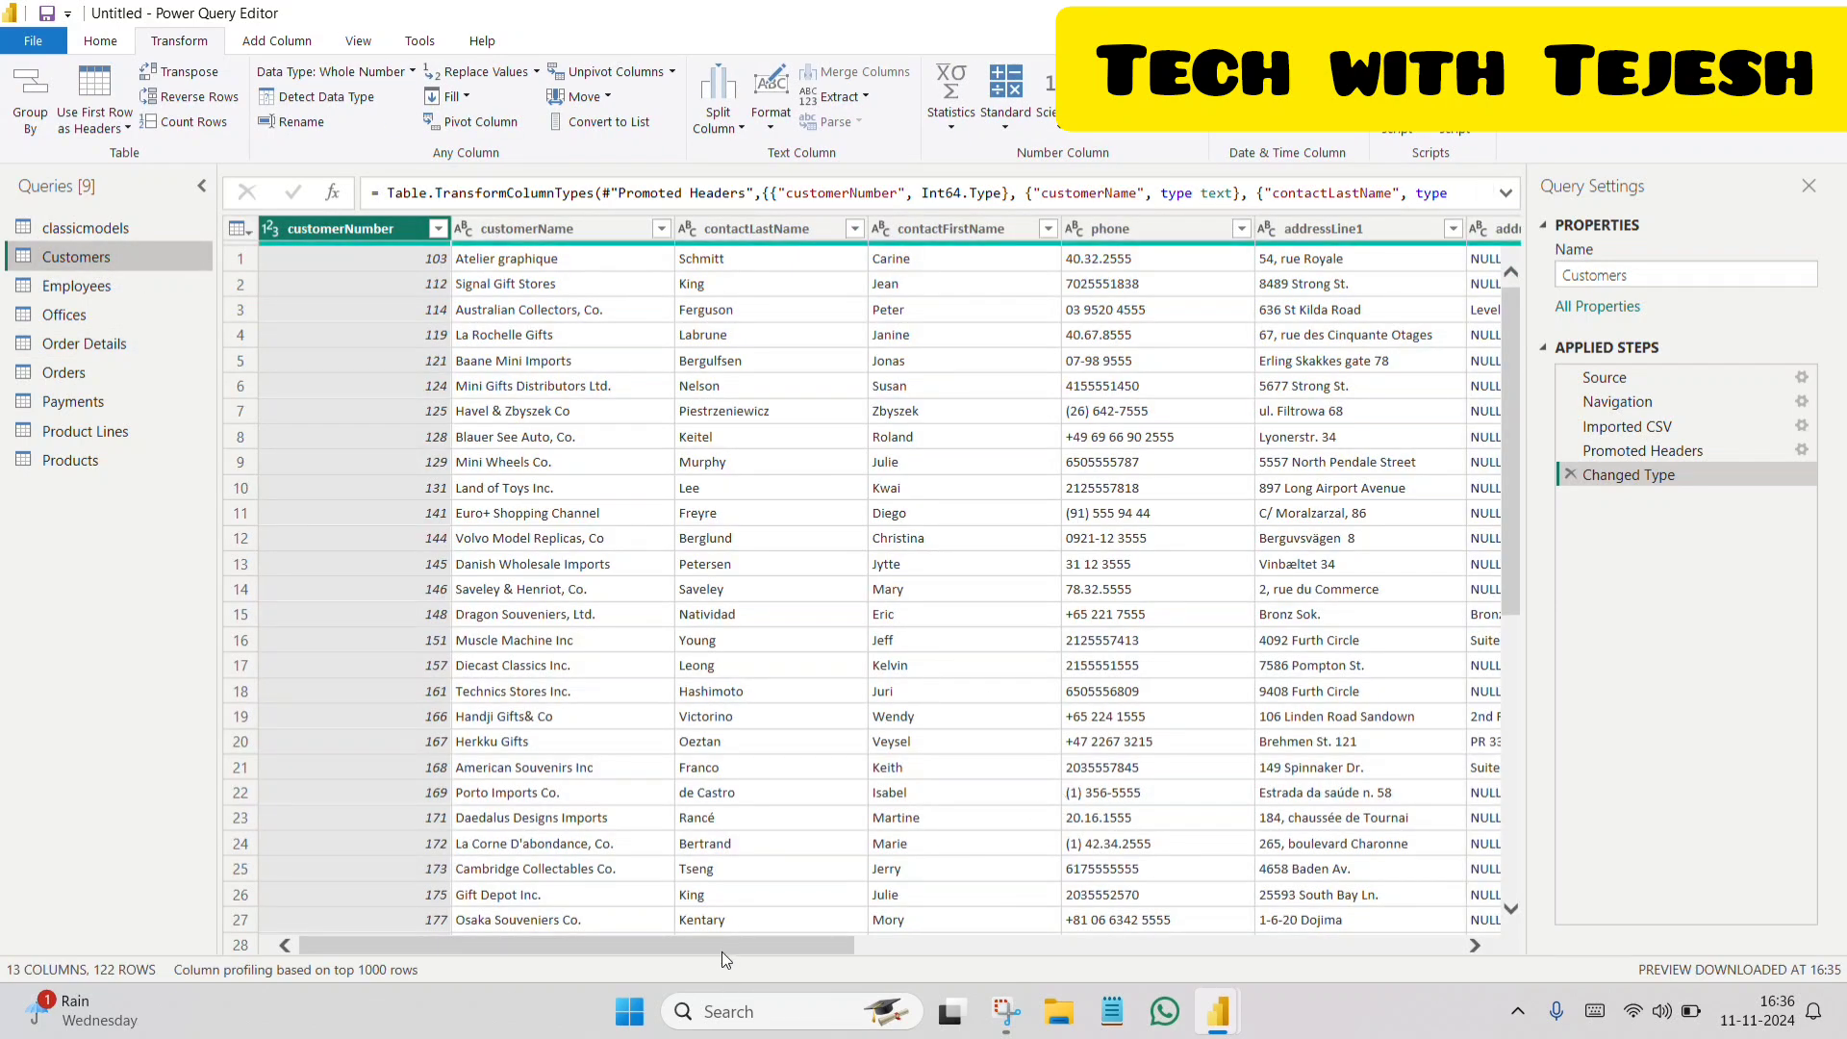
drag(722, 950, 1465, 983)
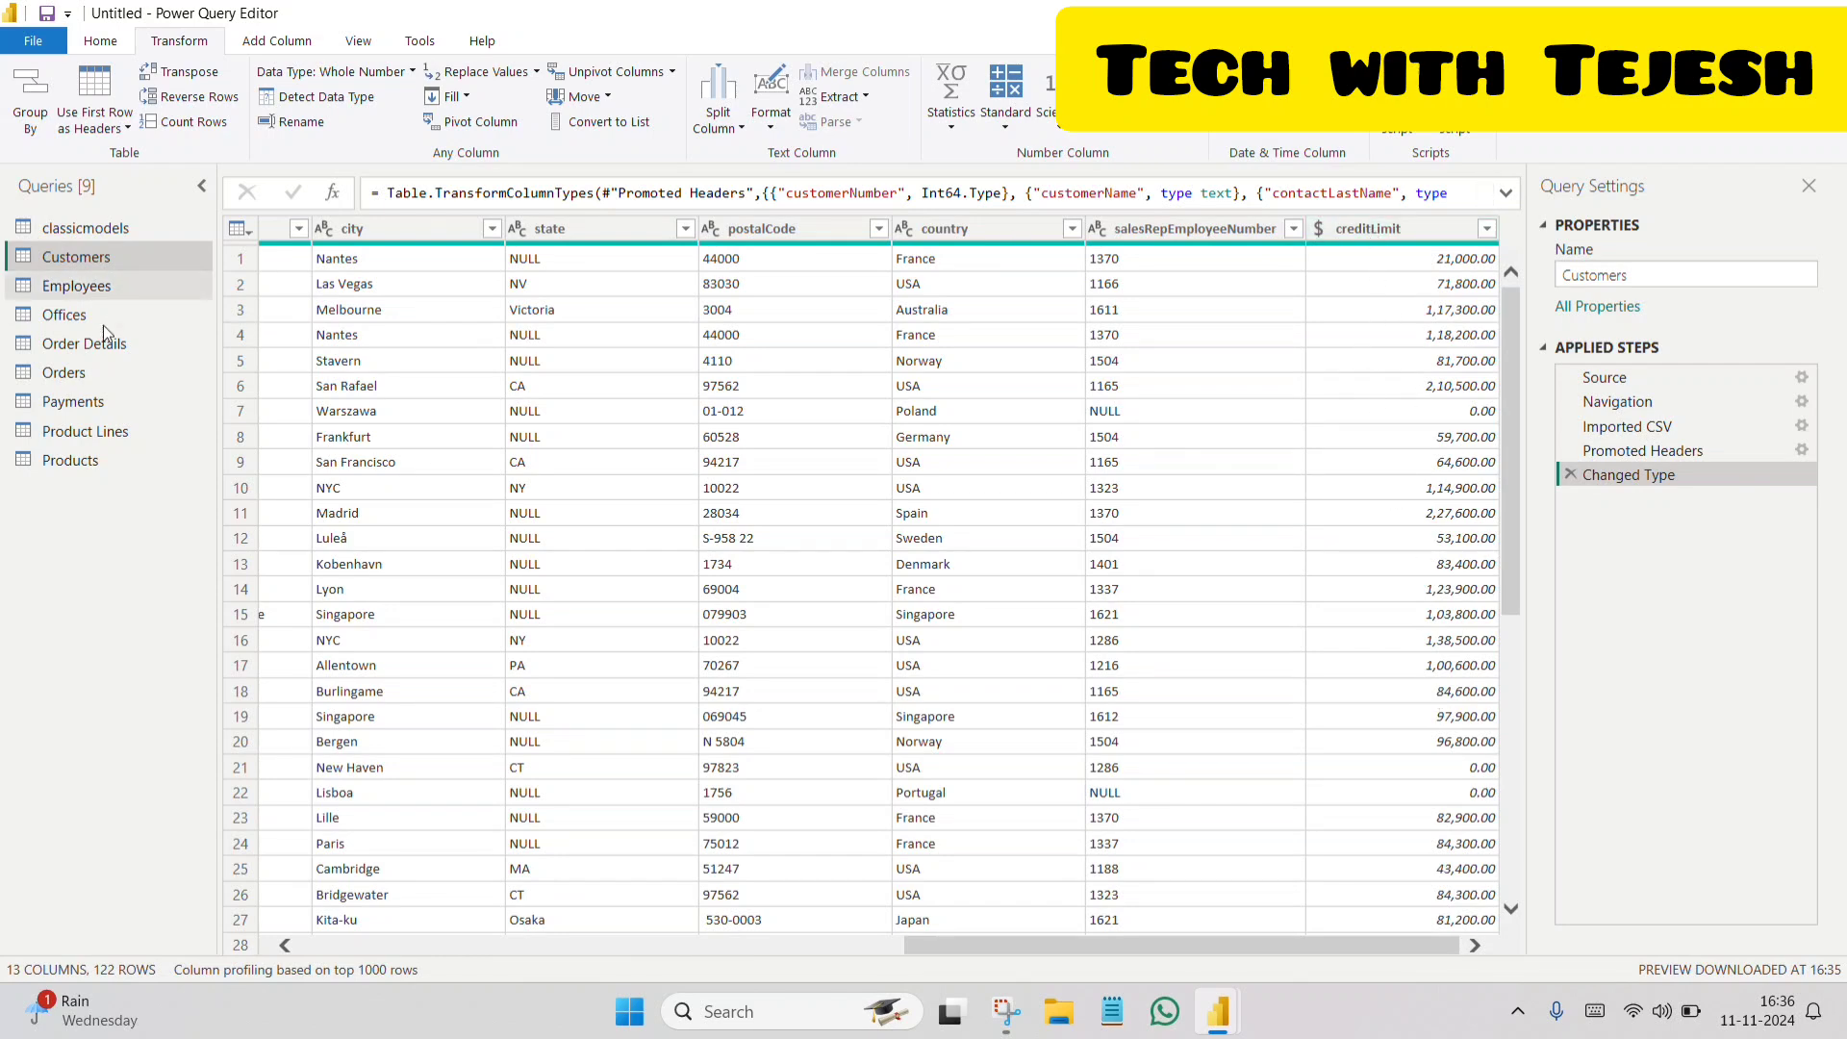
click(63, 373)
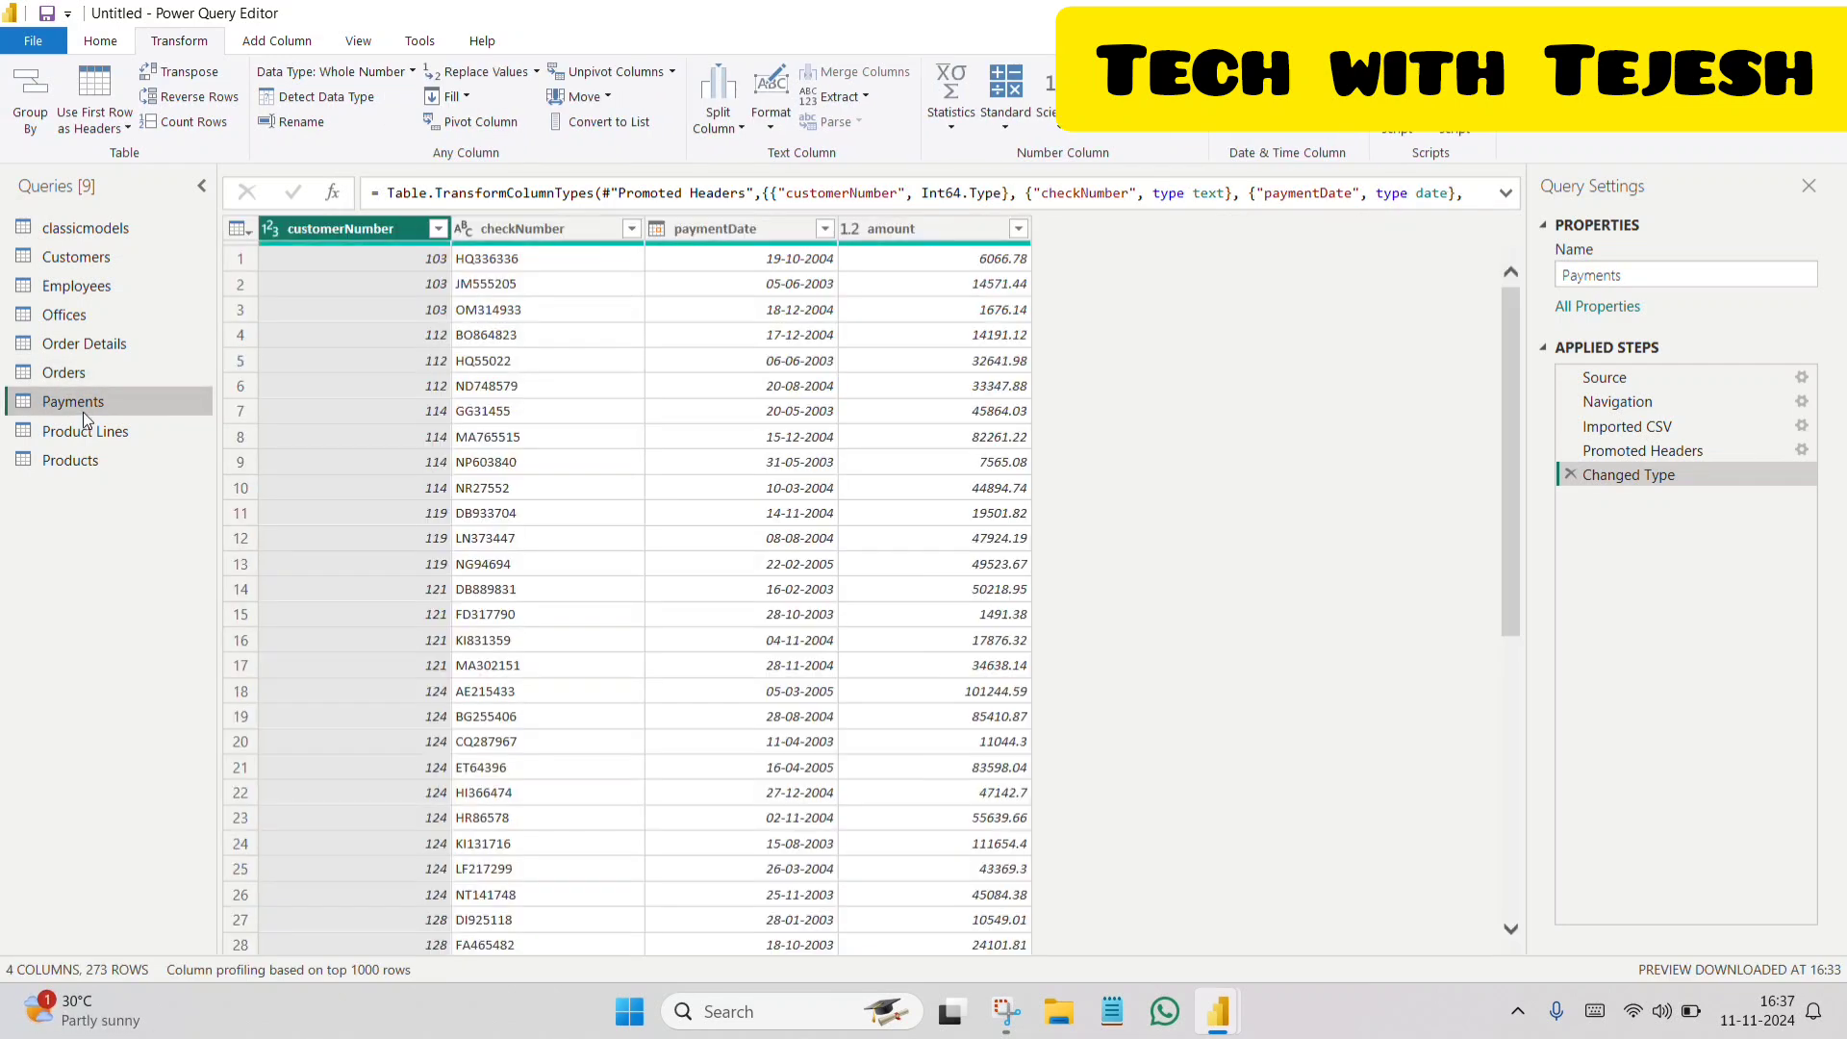
click(84, 343)
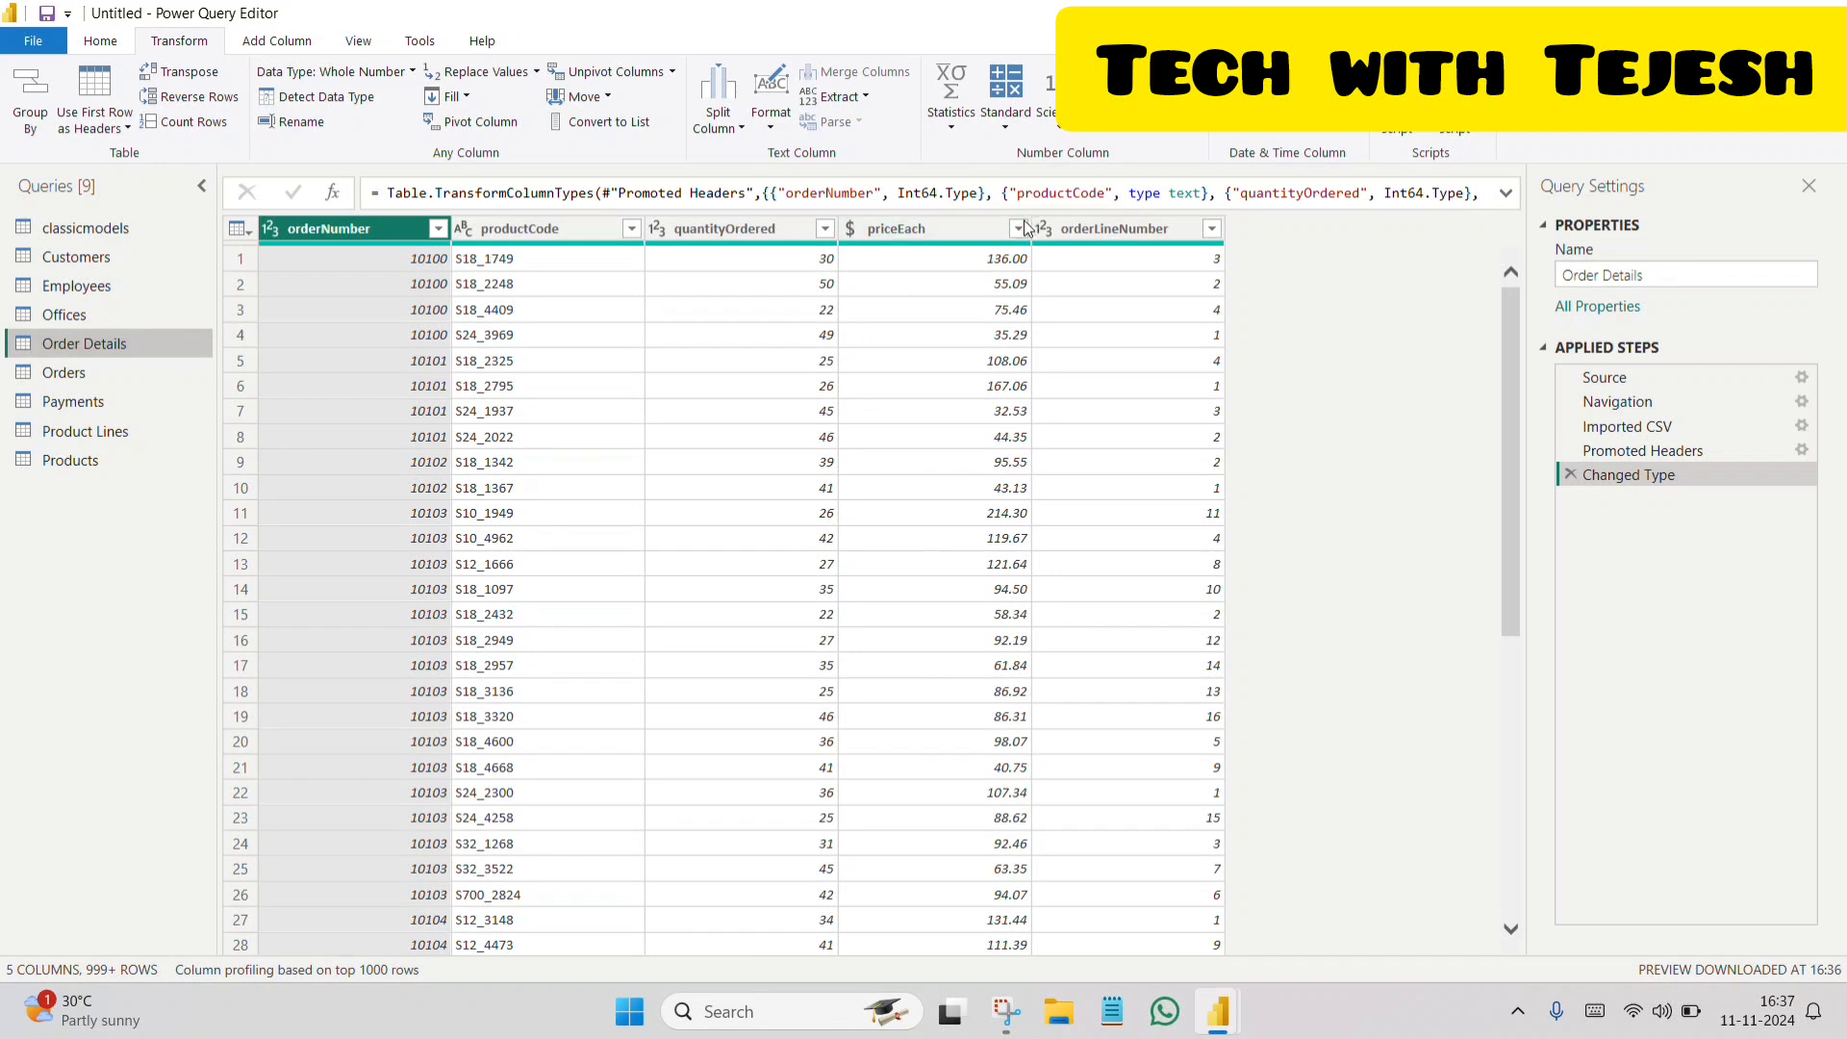
click(958, 239)
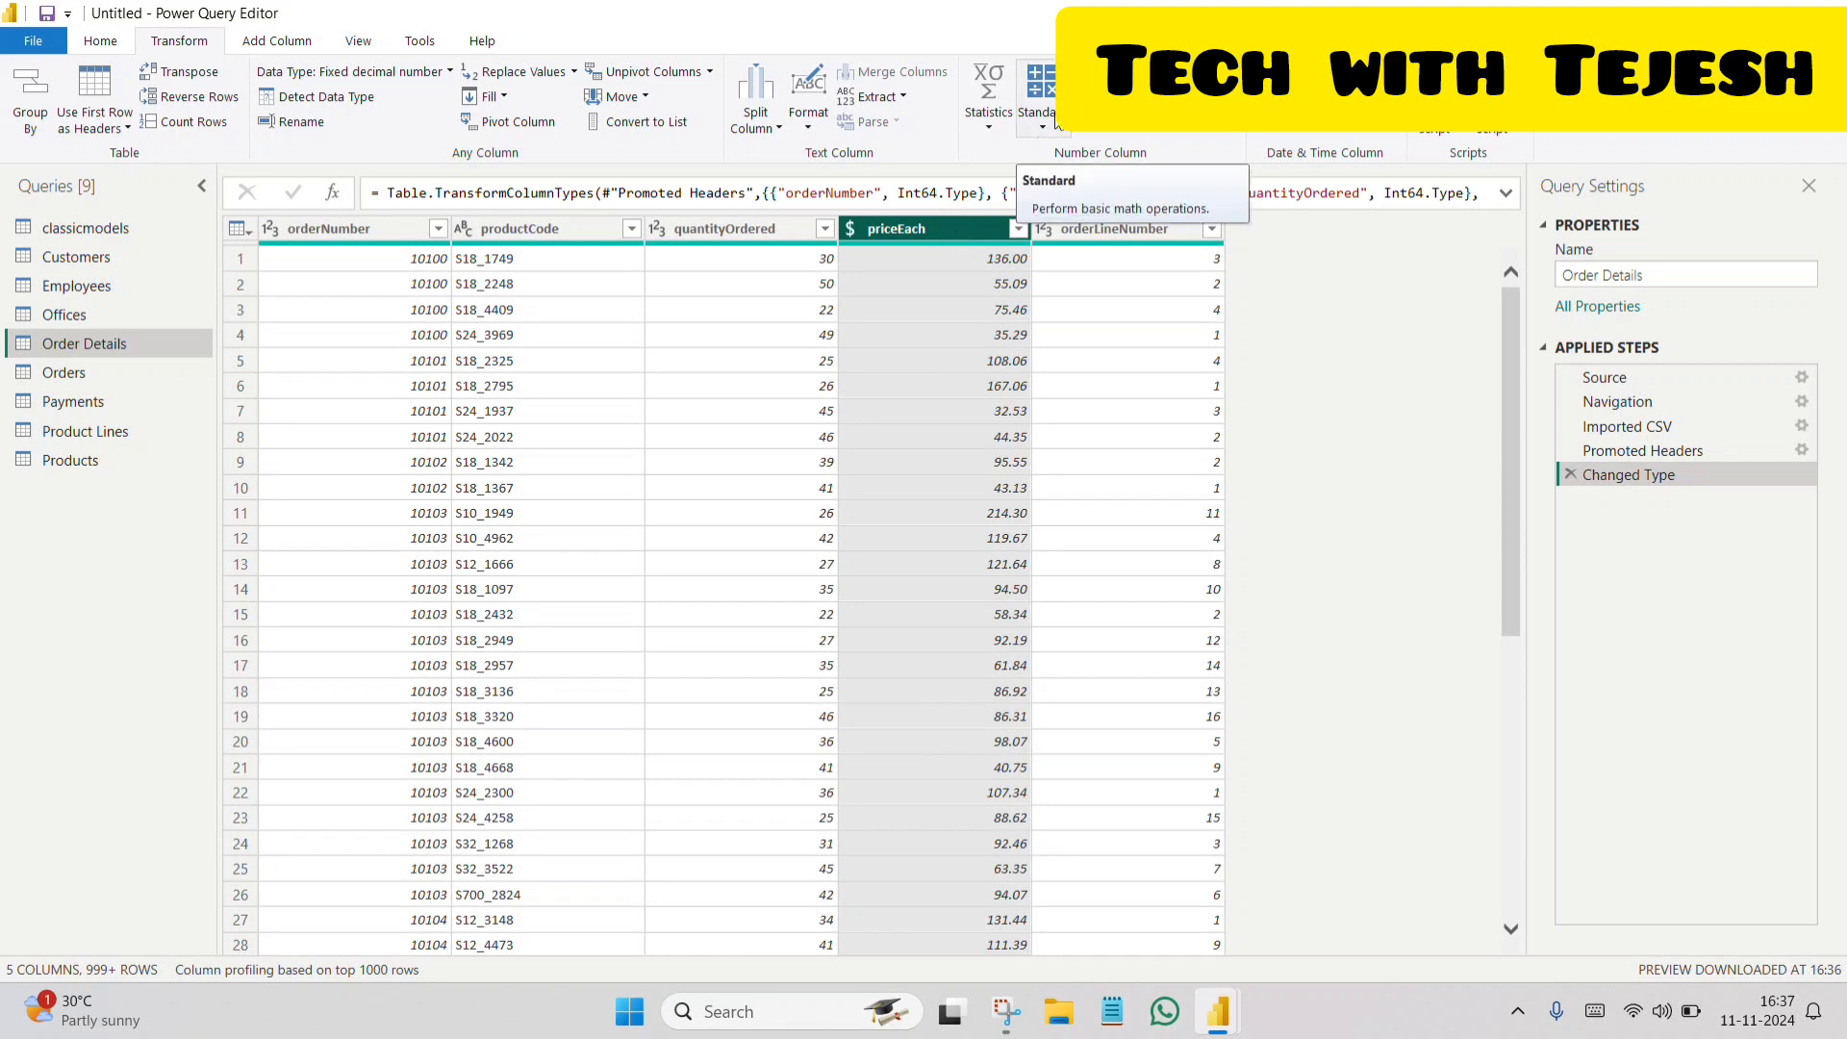
click(1098, 121)
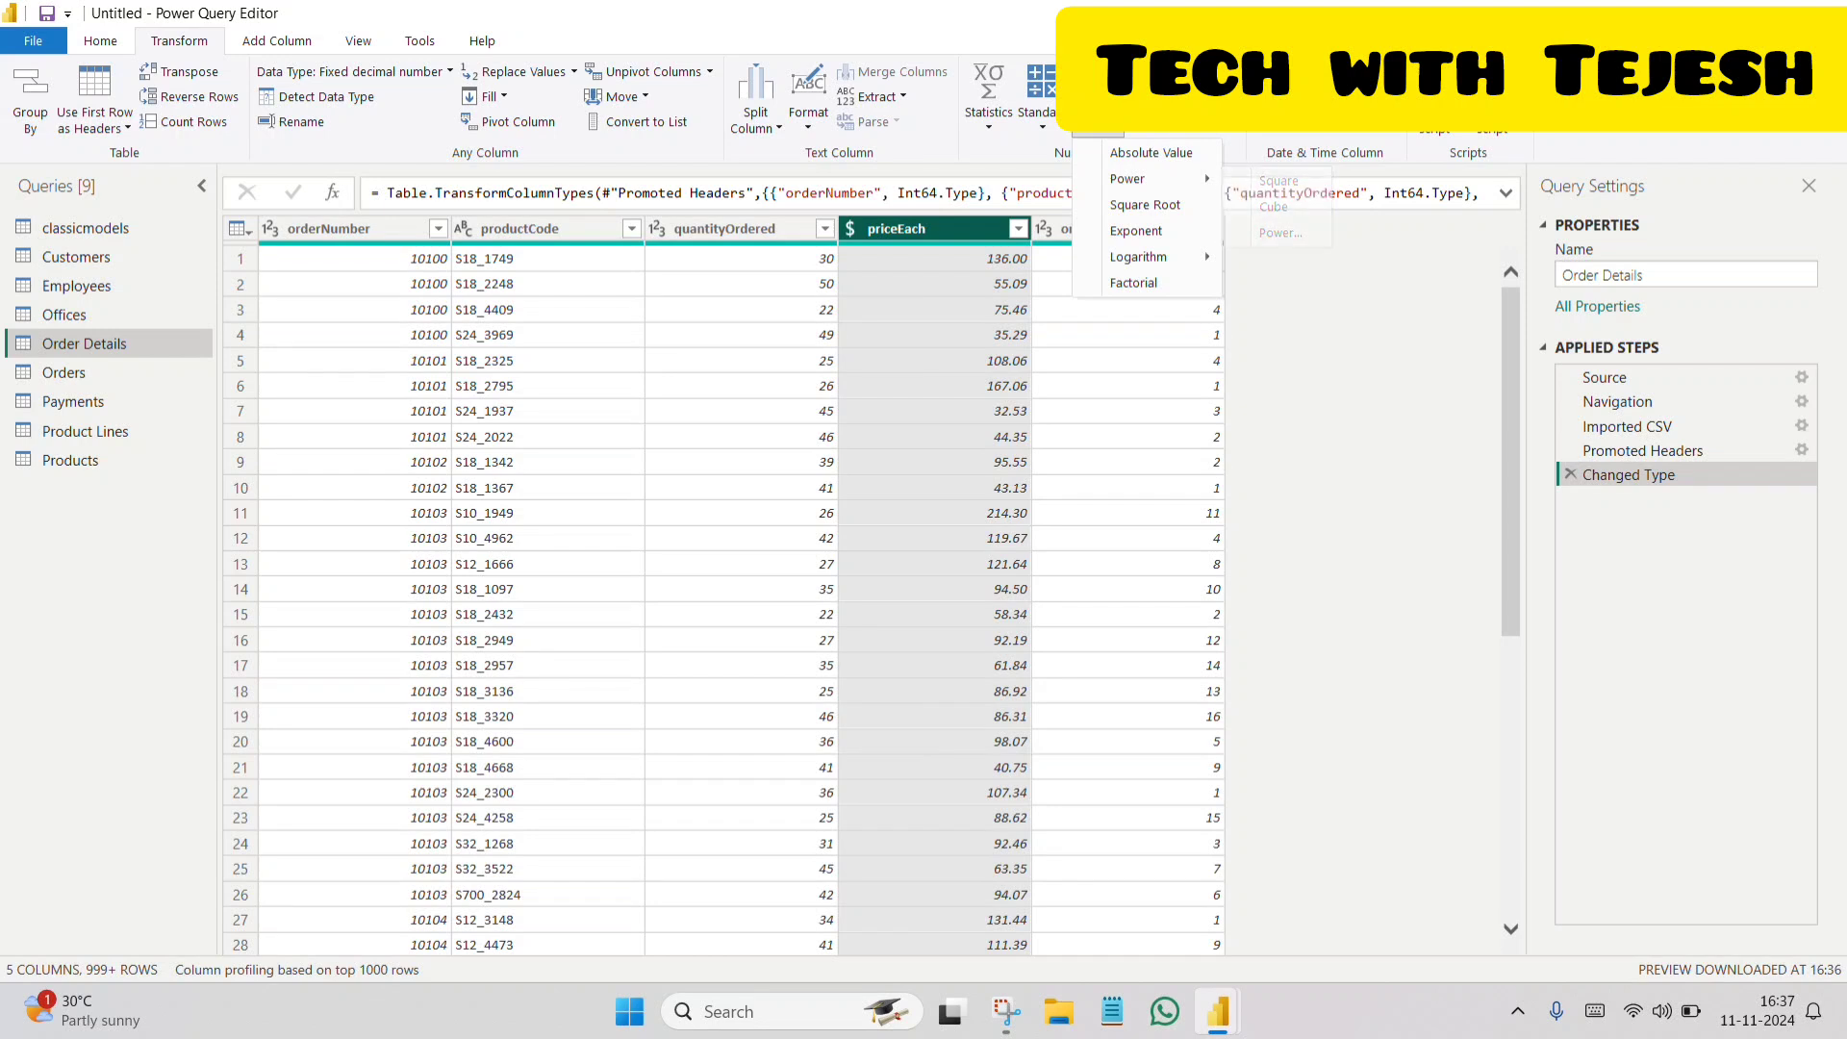
click(1166, 106)
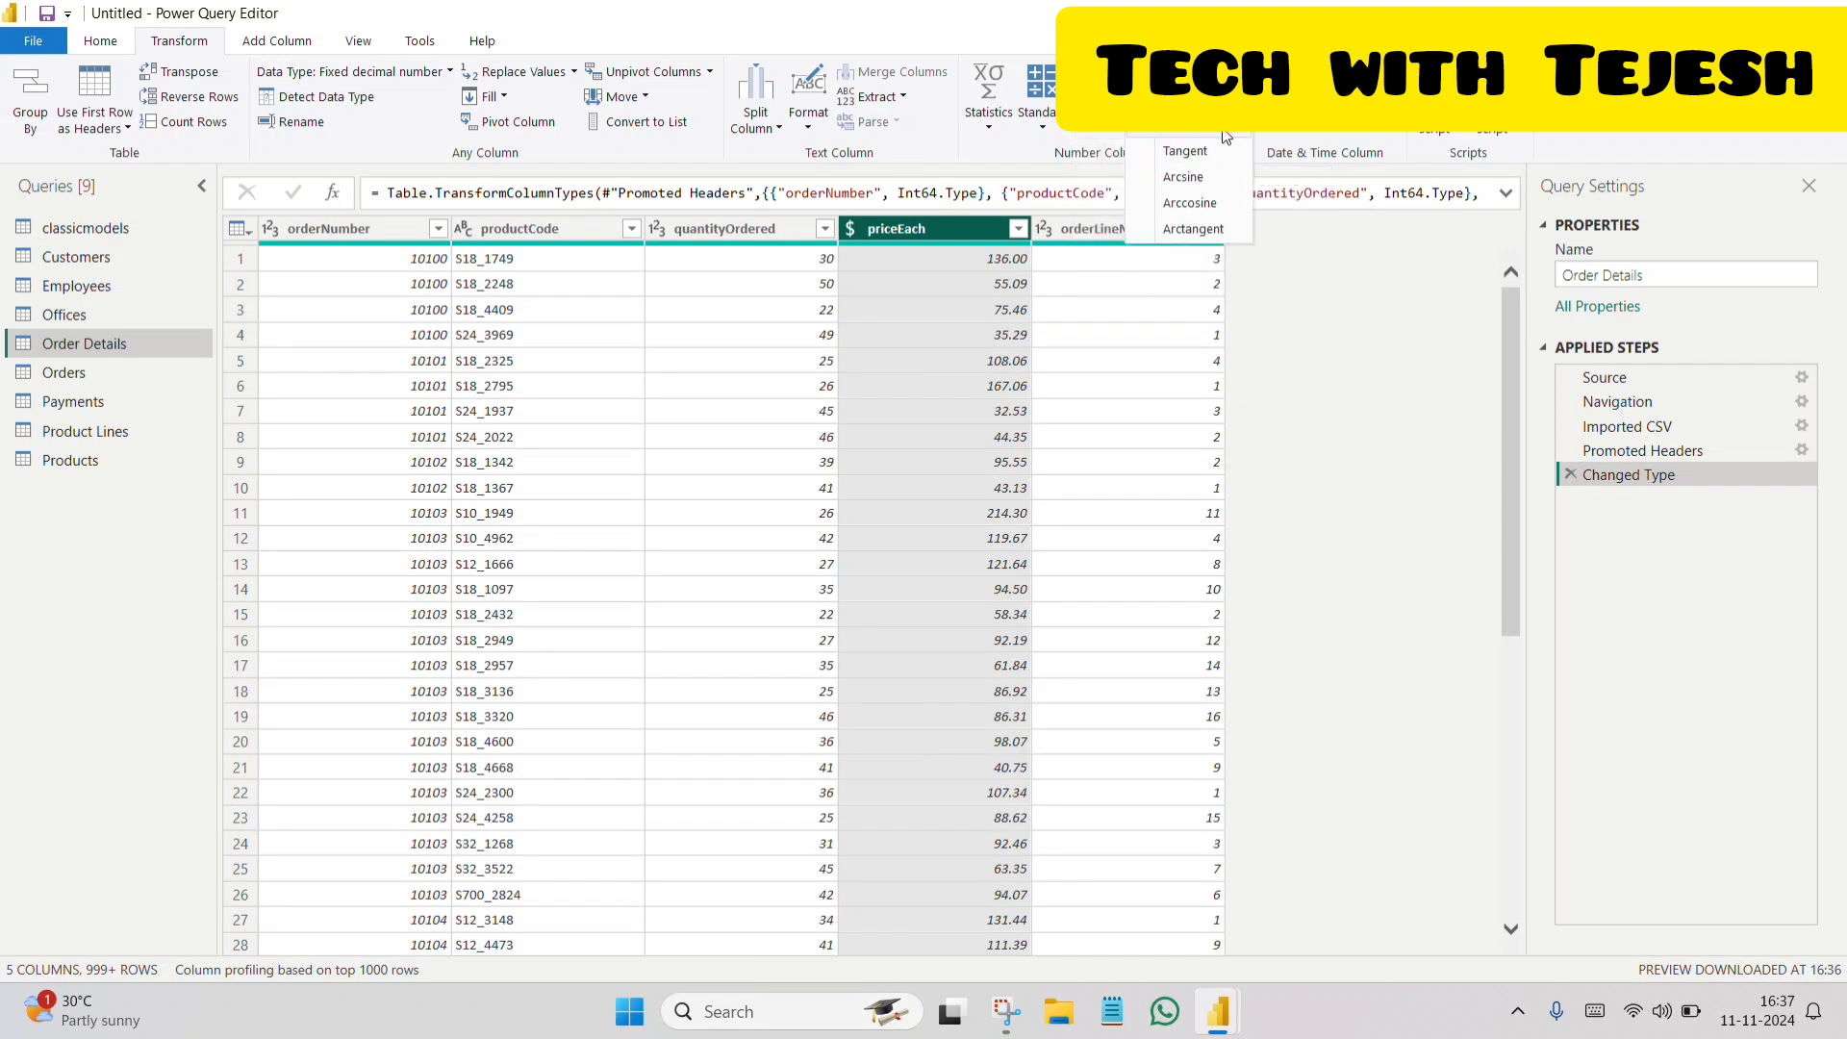
key(Escape)
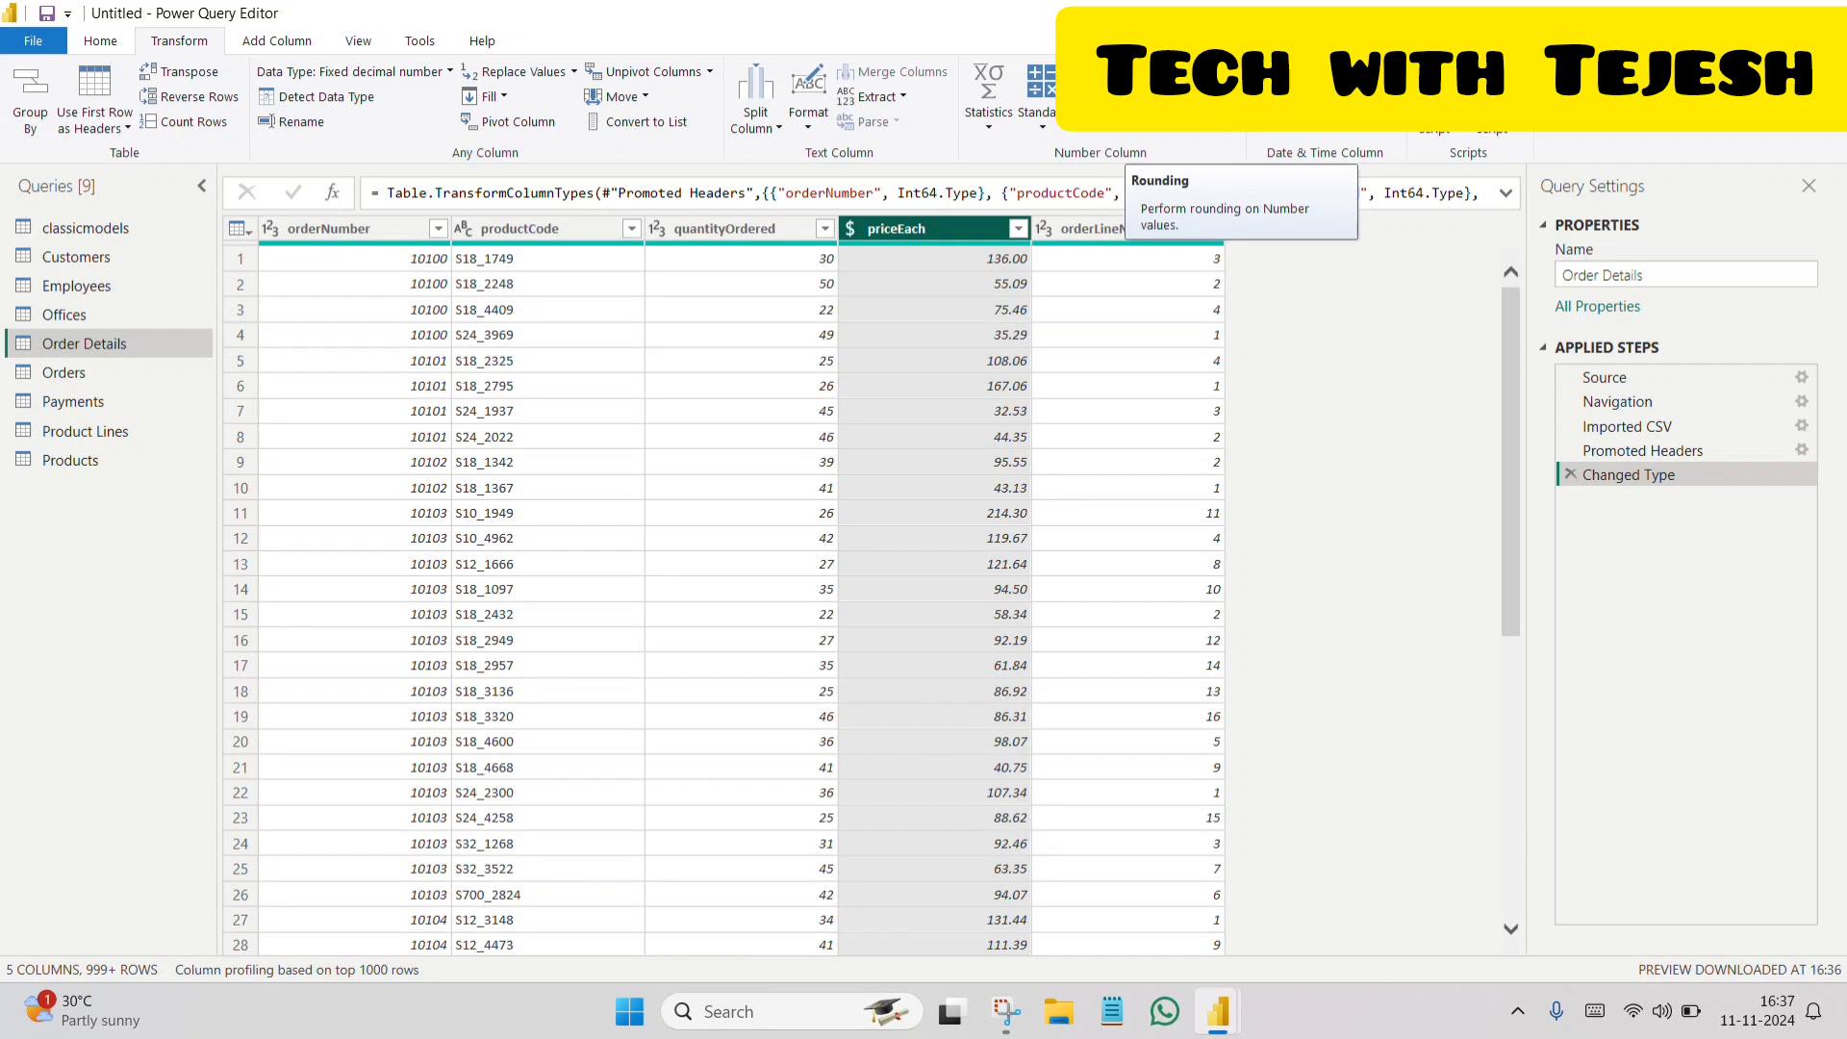
- Start a custom column in the Order Details query and name it Sales Details
click(262, 44)
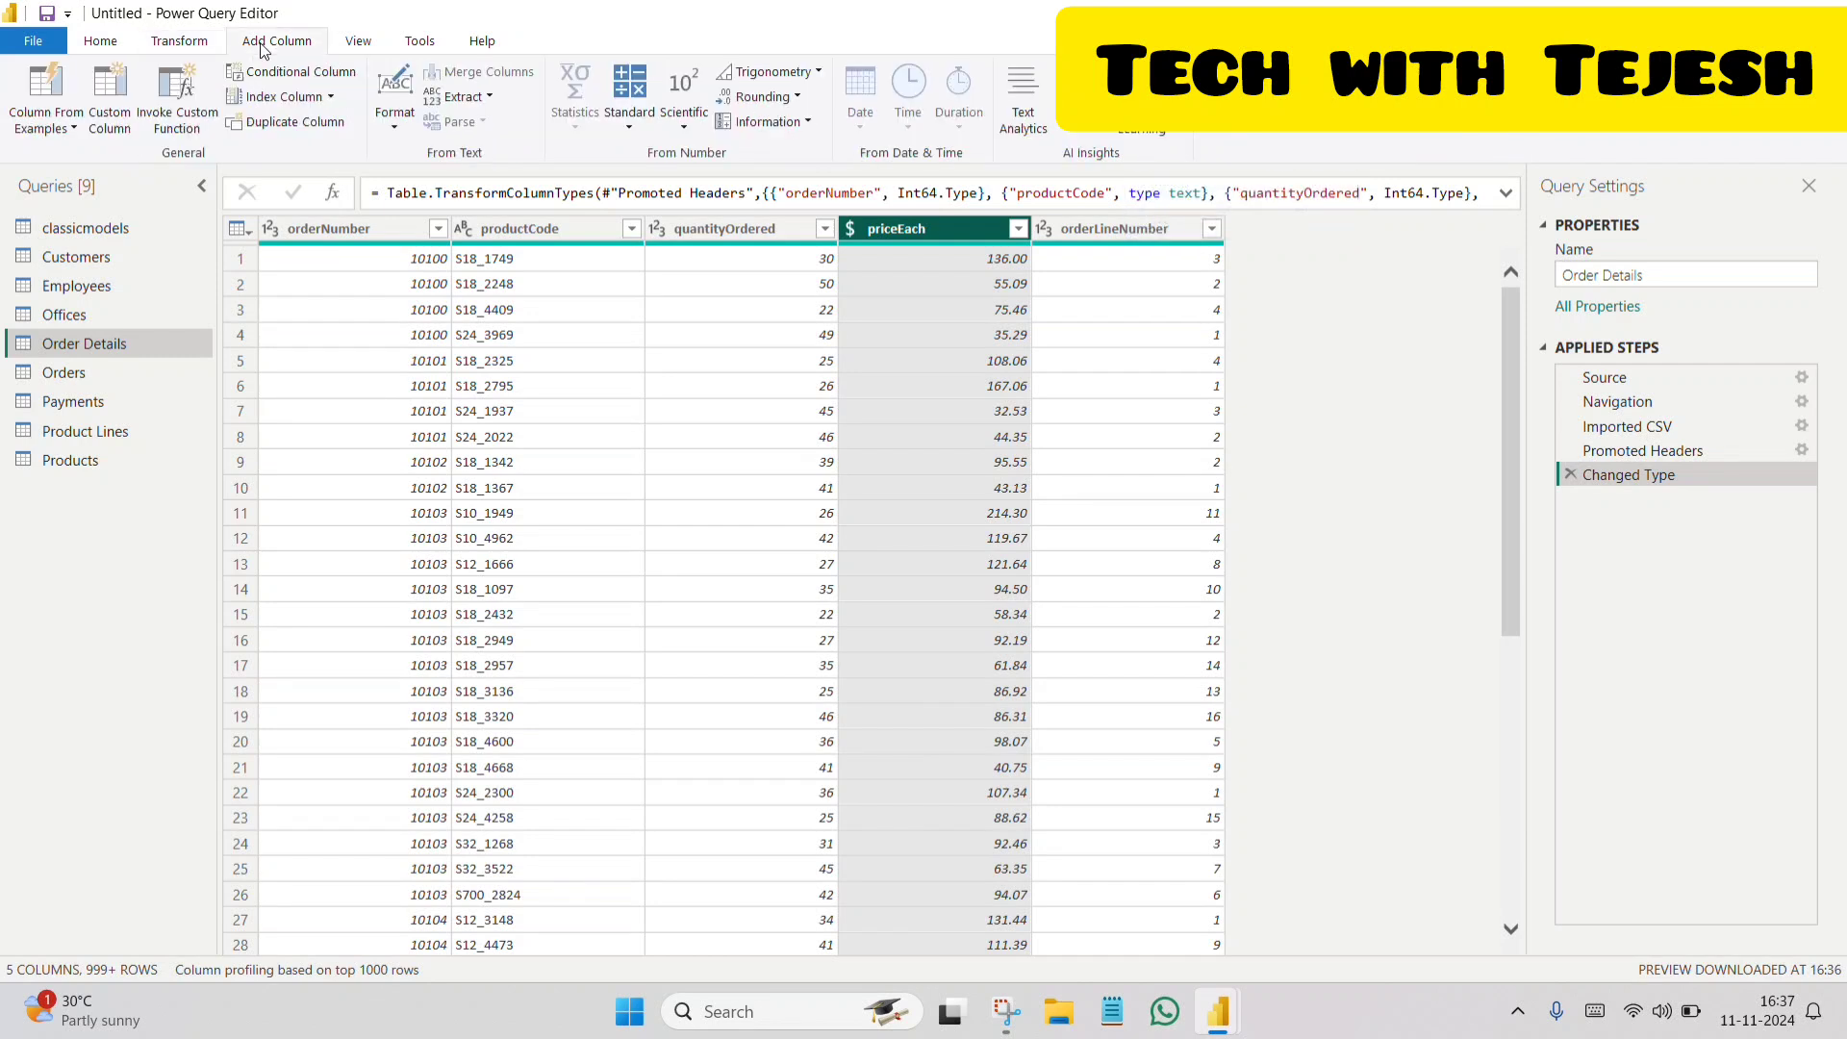
click(110, 133)
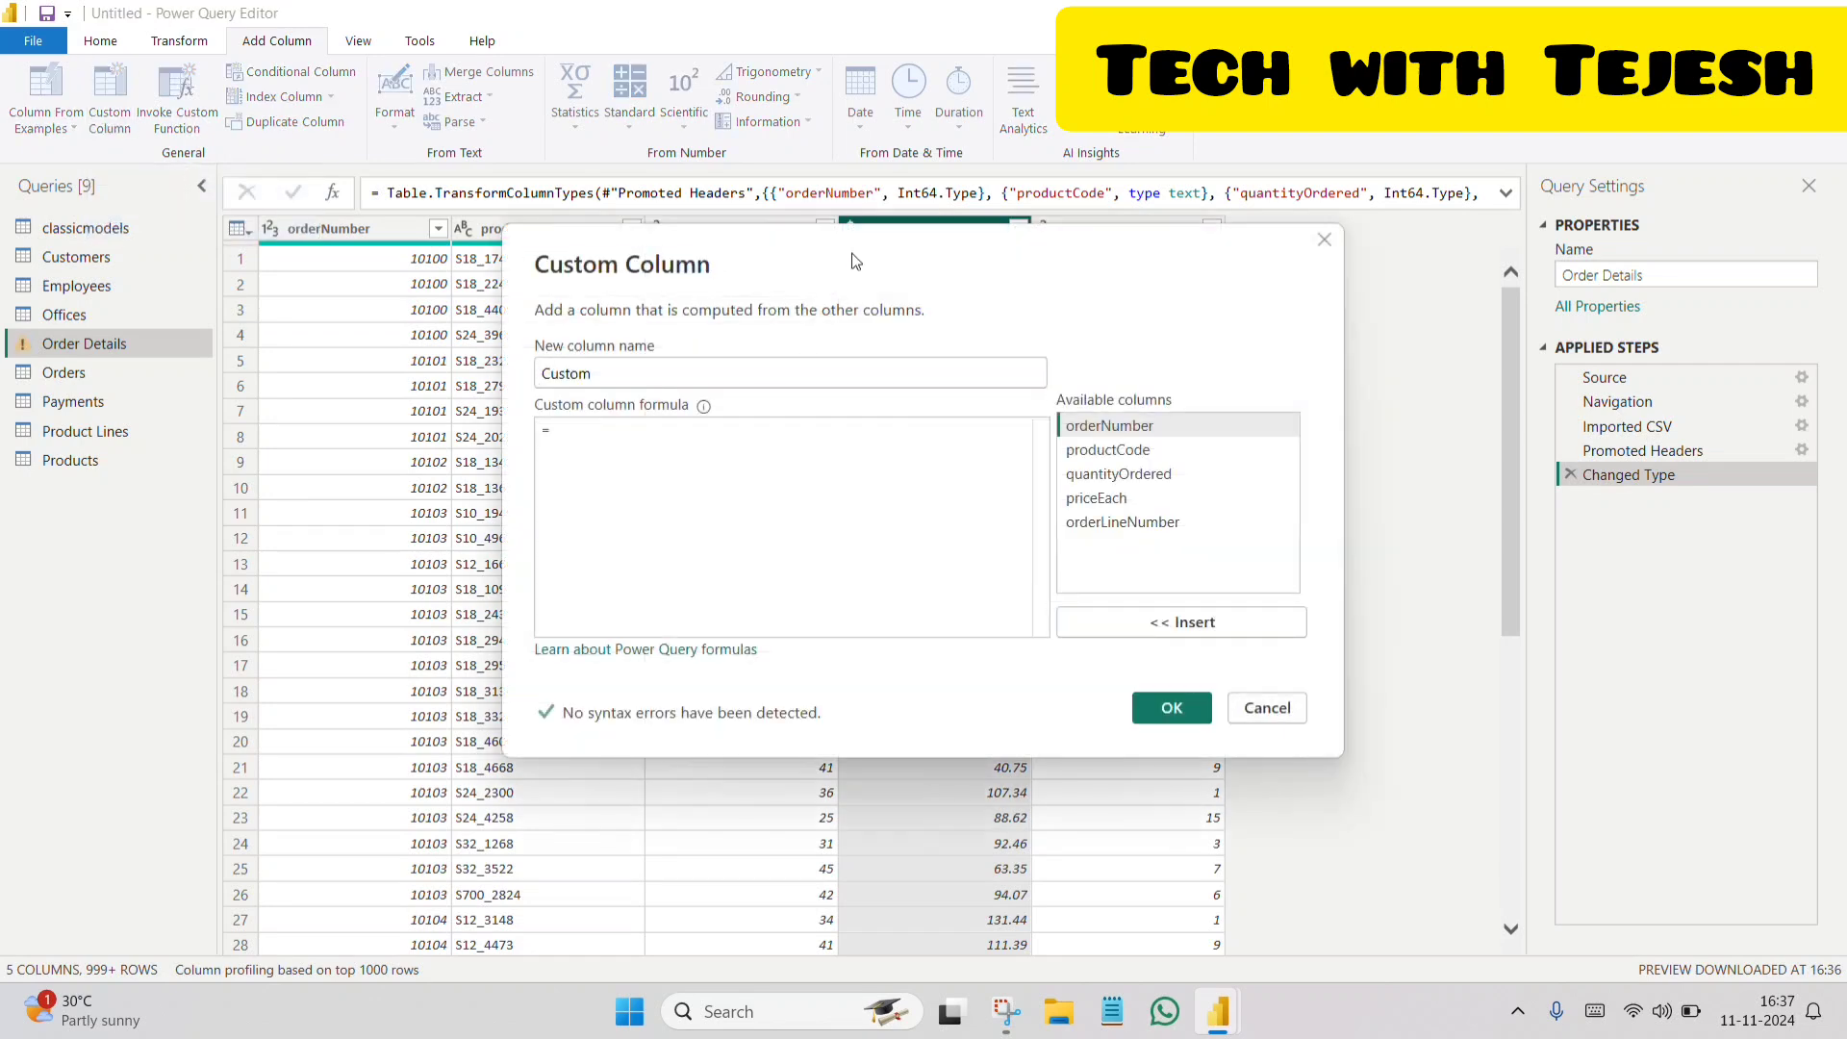
drag(855, 260, 849, 434)
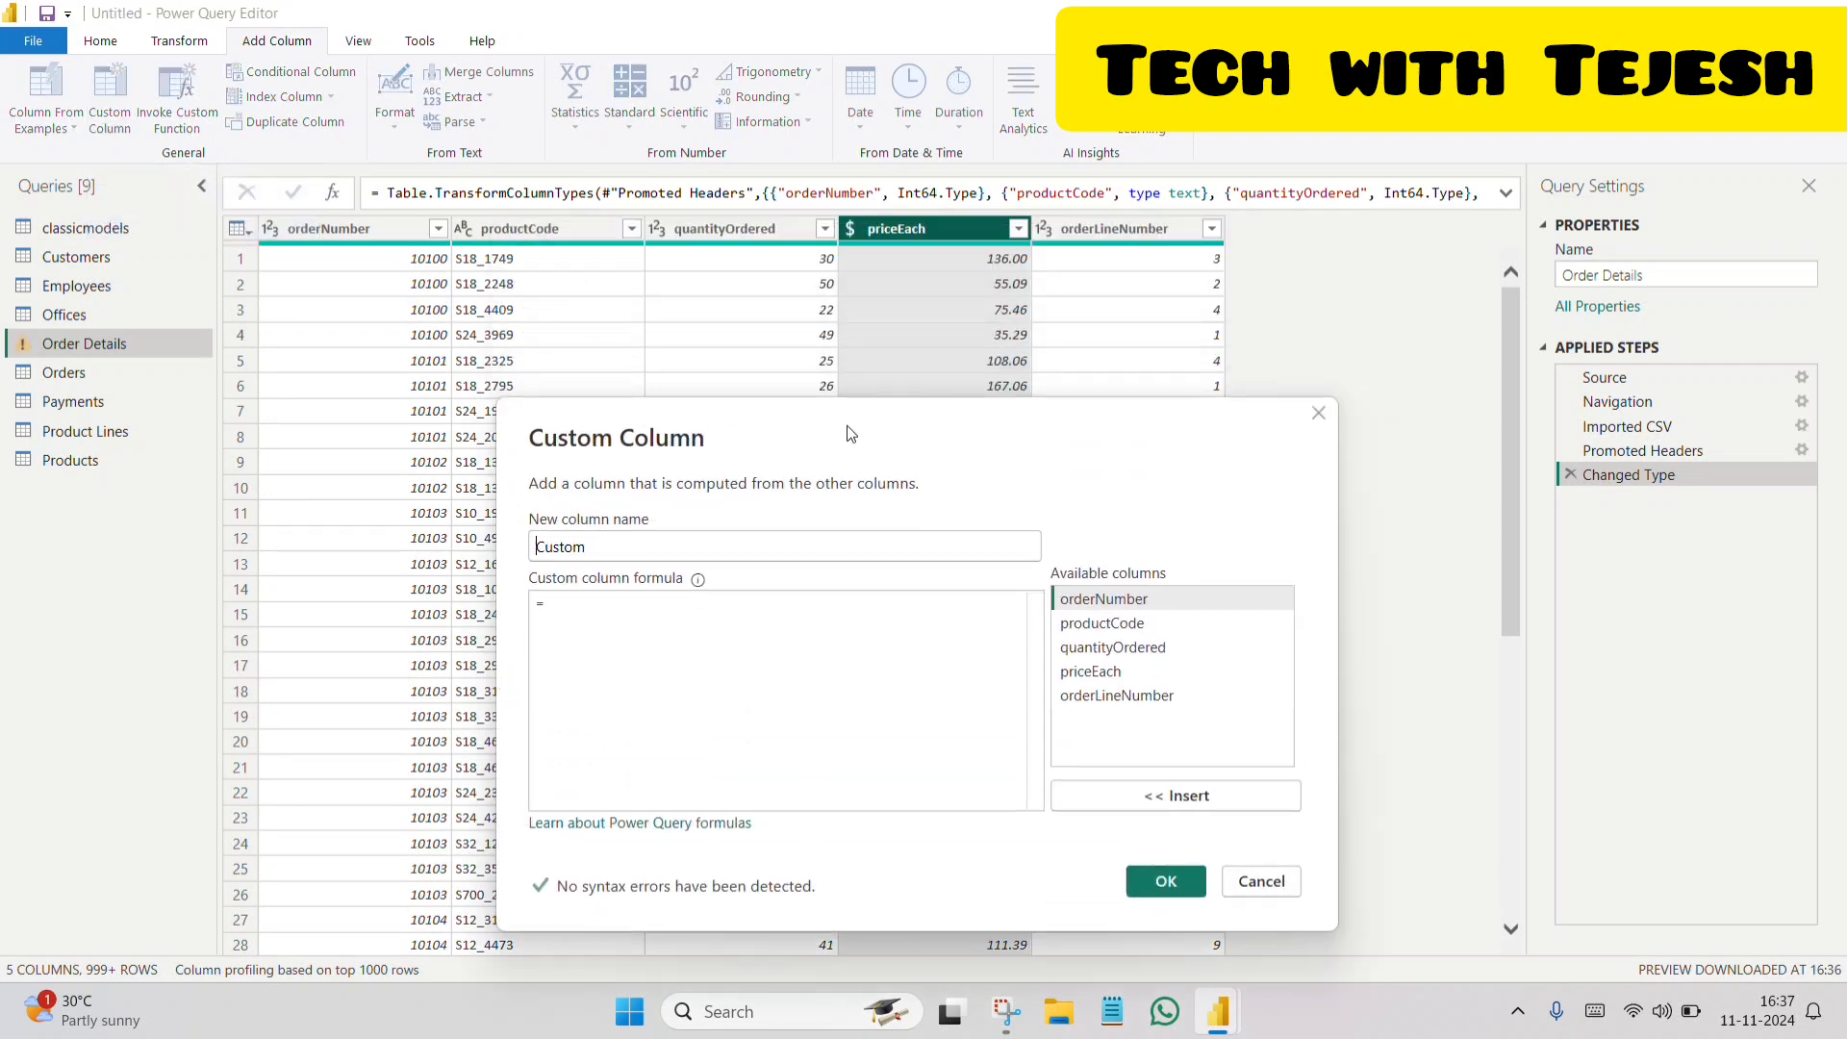
double_click(638, 556)
text(Sales)
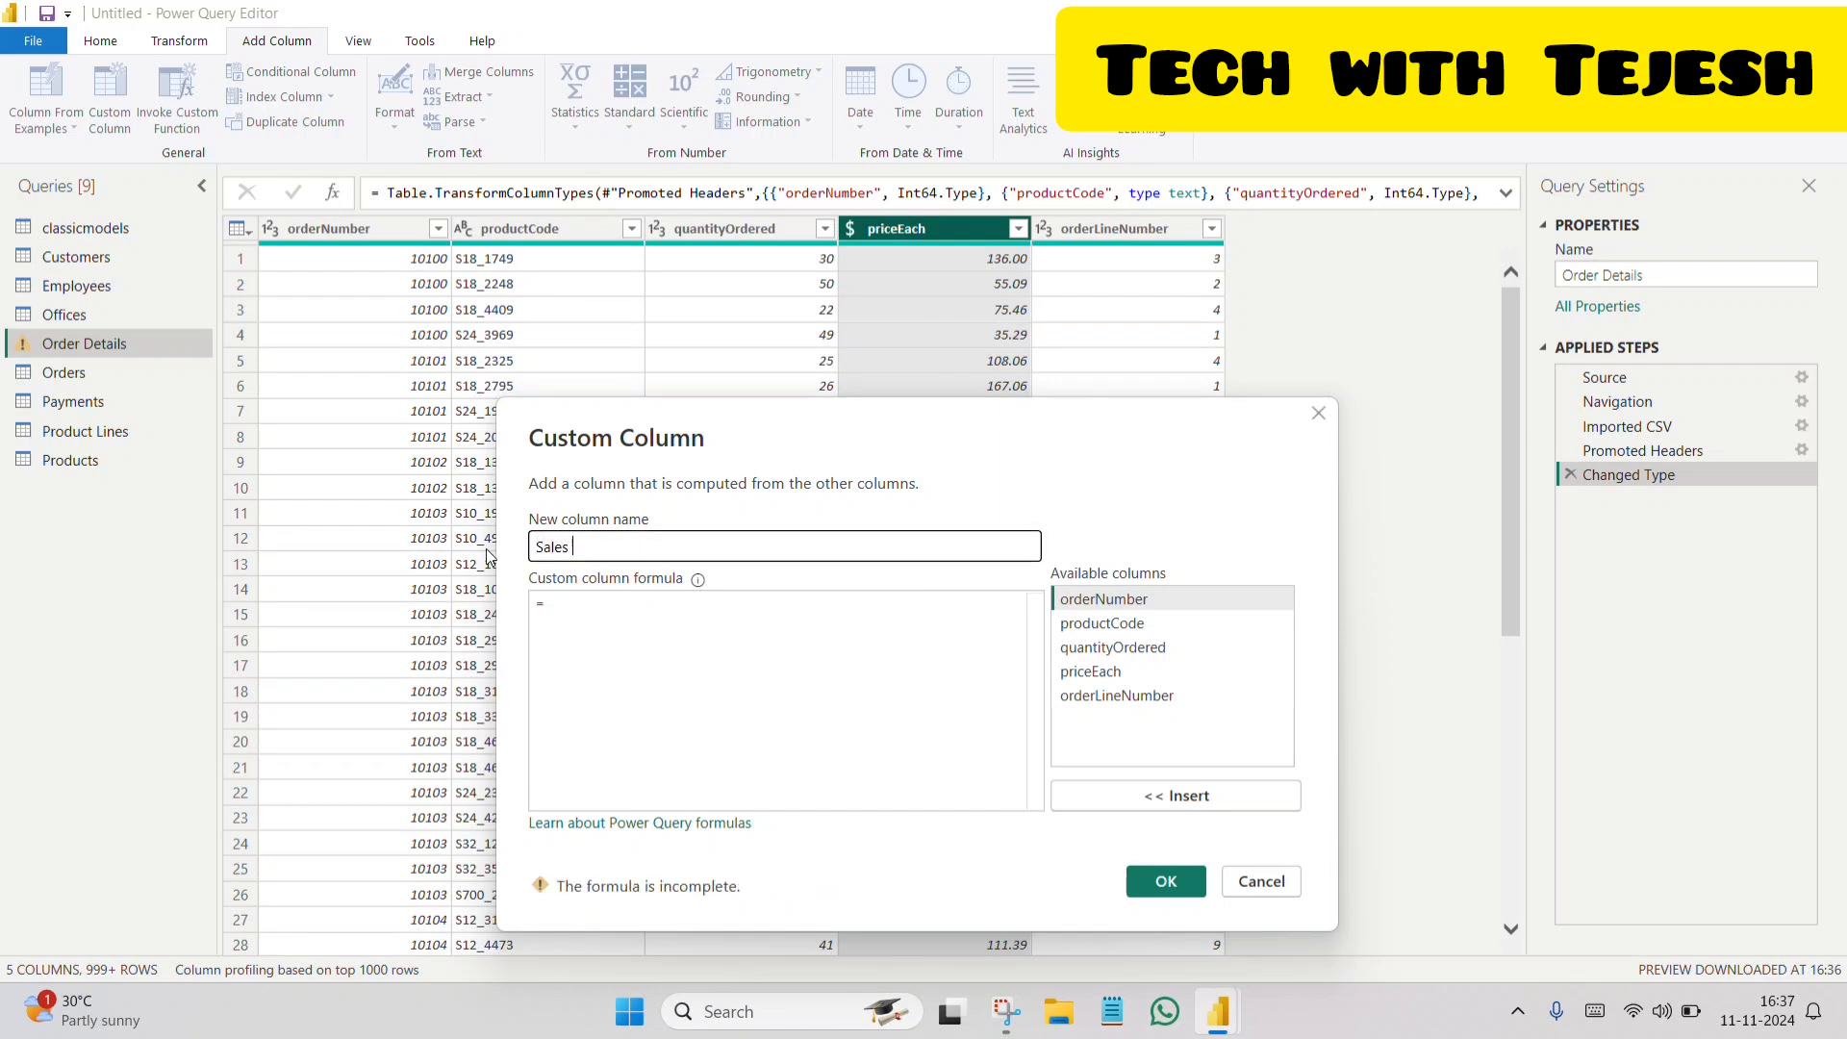
text( Turnov)
key(BackSpace)
key(BackSpace)
key(BackSpace)
key(BackSpace)
key(BackSpace)
key(BackSpace)
text(Oeat)
key(BackSpace)
key(BackSpace)
text(tails)
- Define the Sales Details formula as [priceEach]*[quantityOrdered] and add the custom column to the Order Details query
click(616, 621)
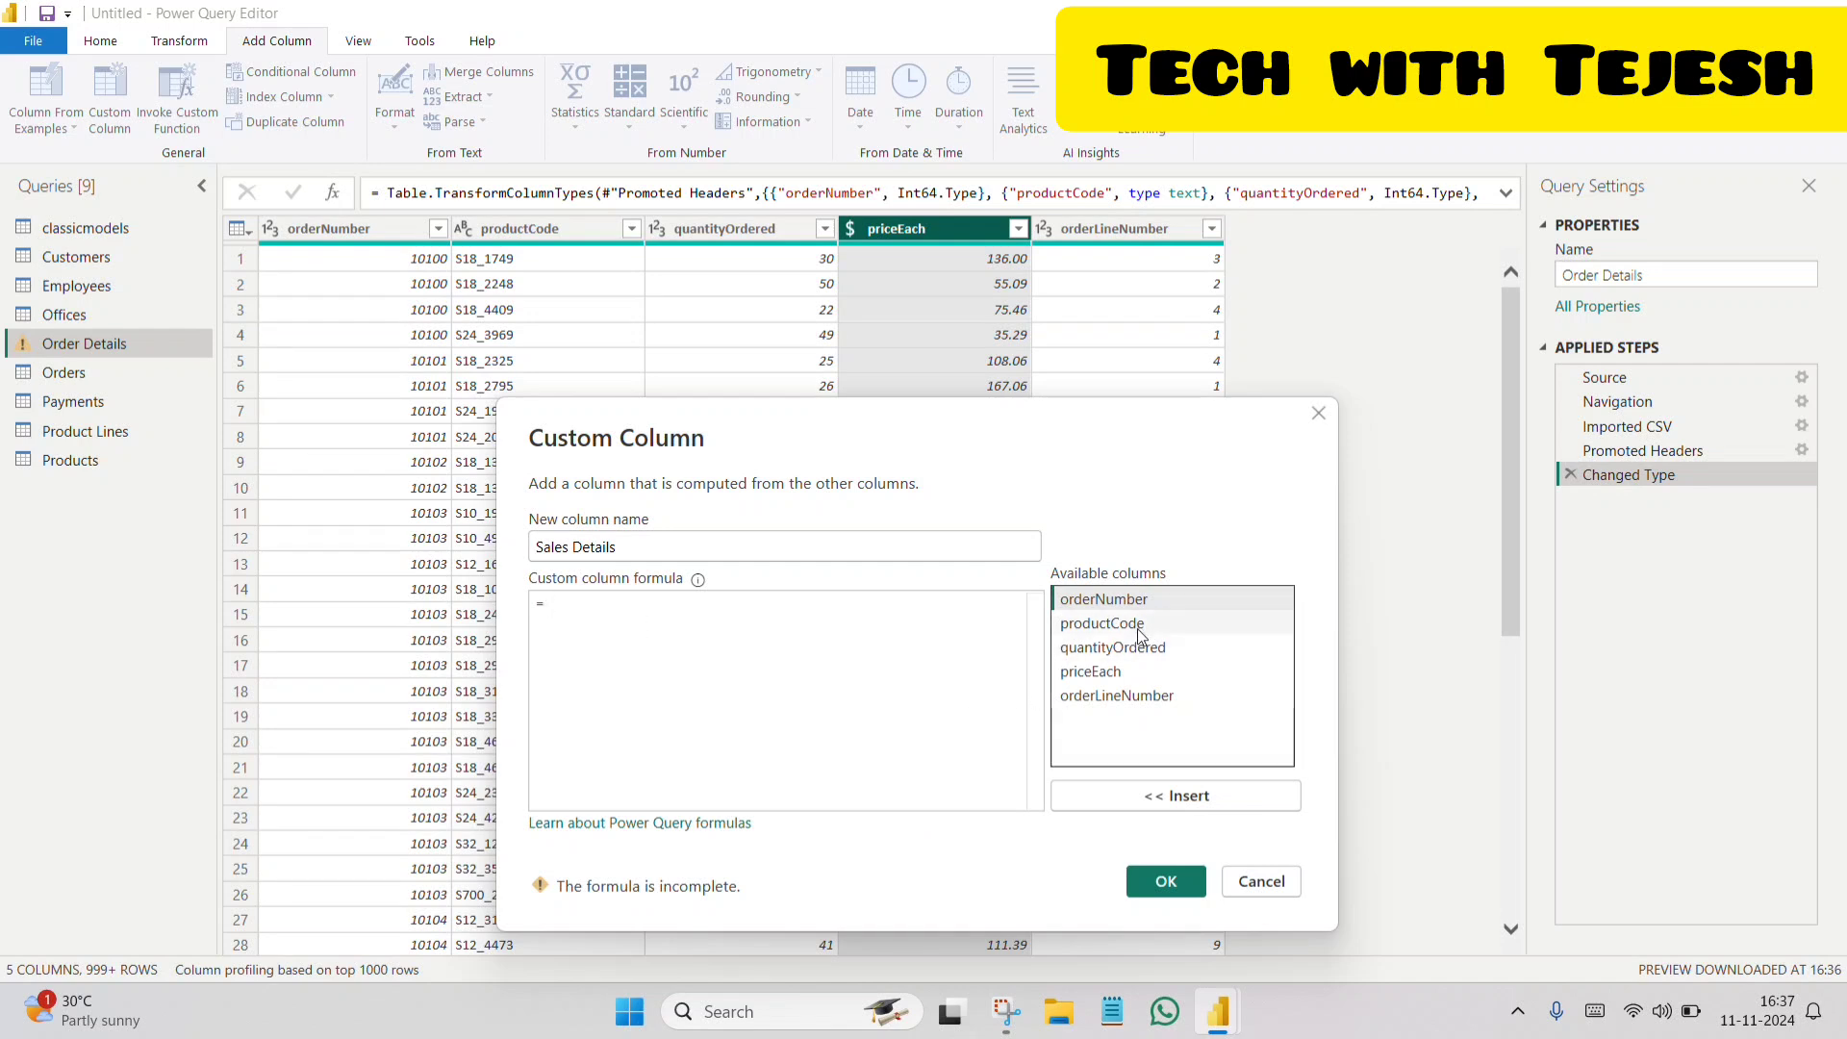
click(1129, 673)
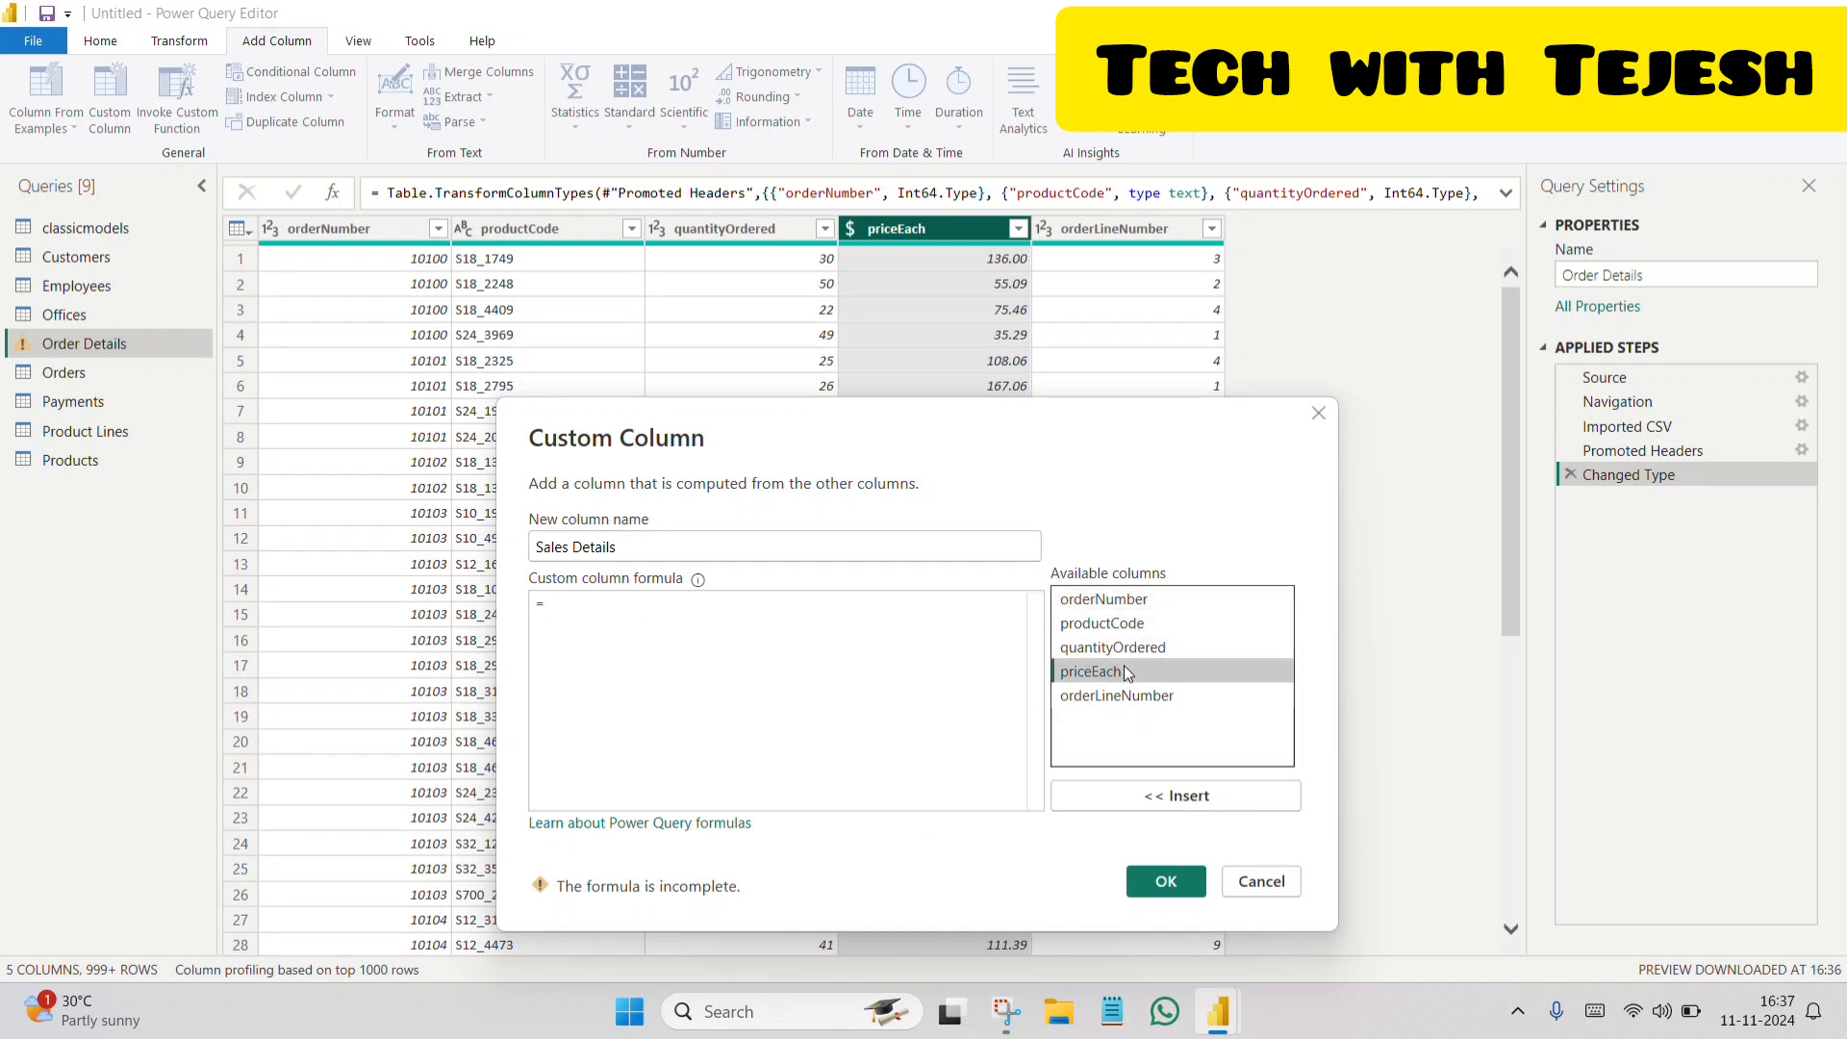
click(1127, 802)
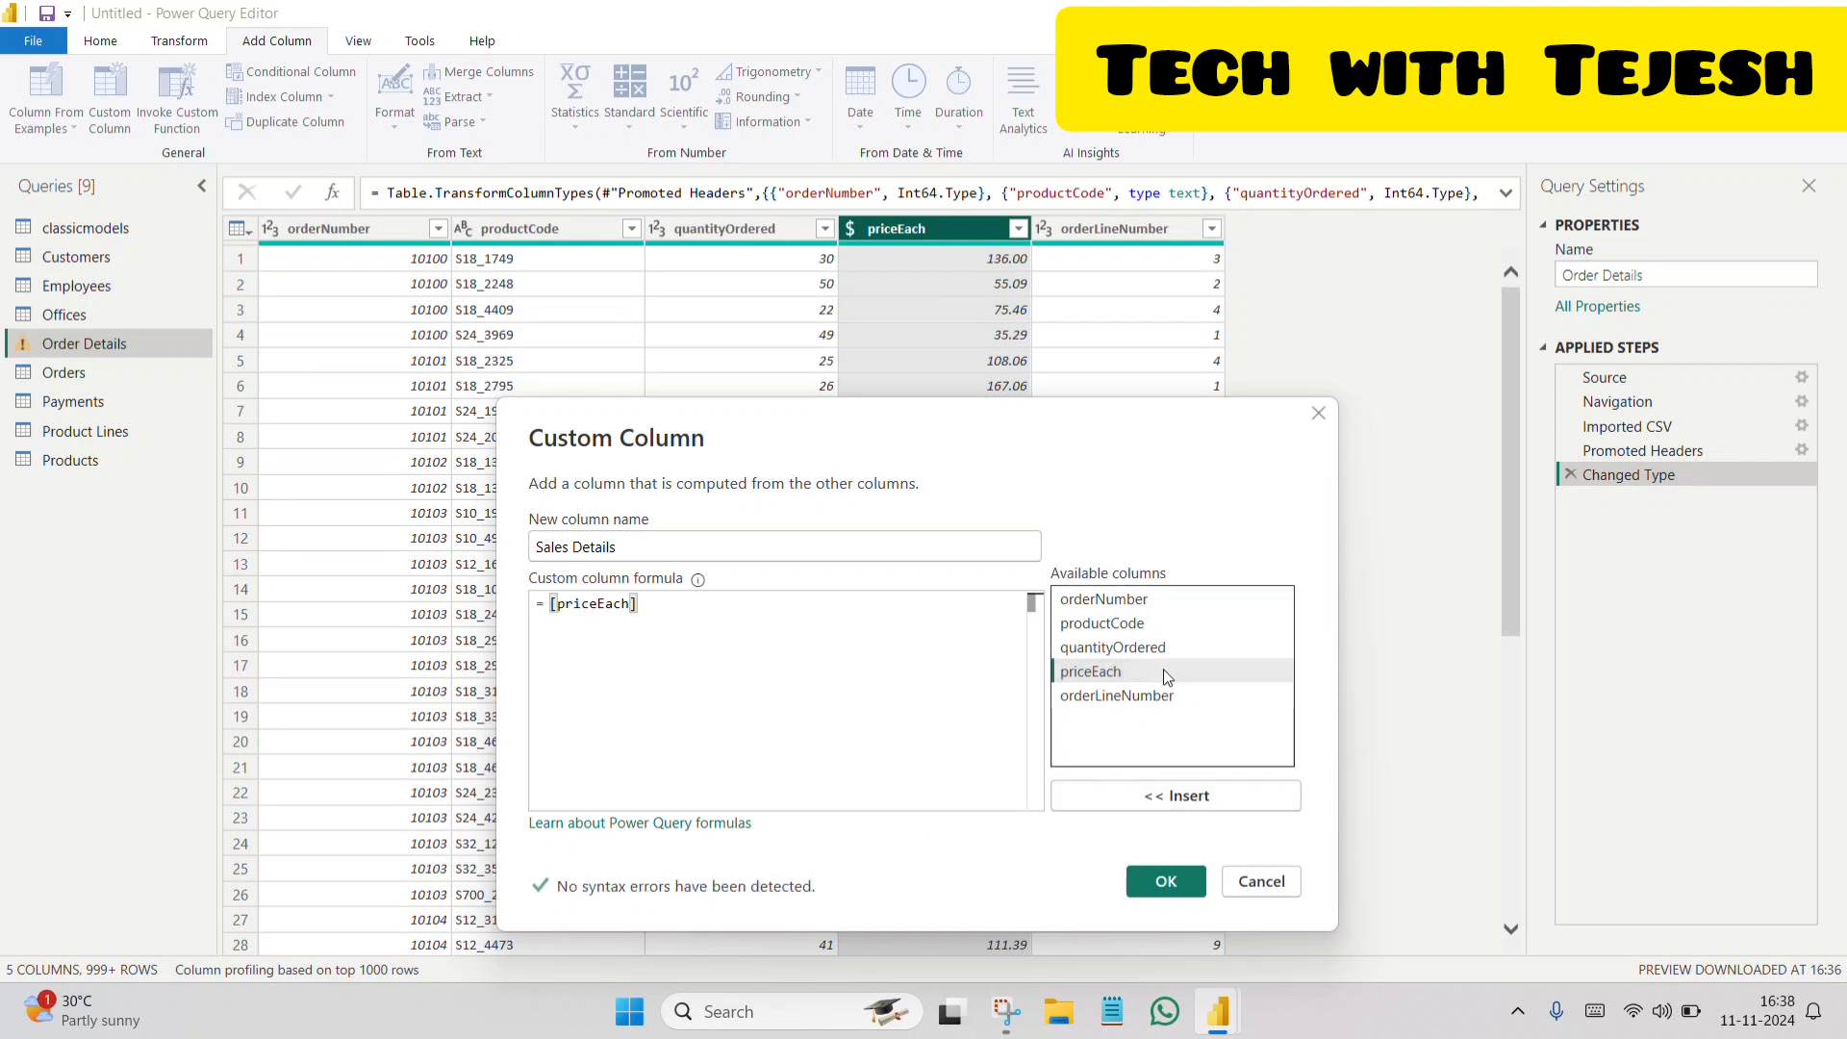
text(*)
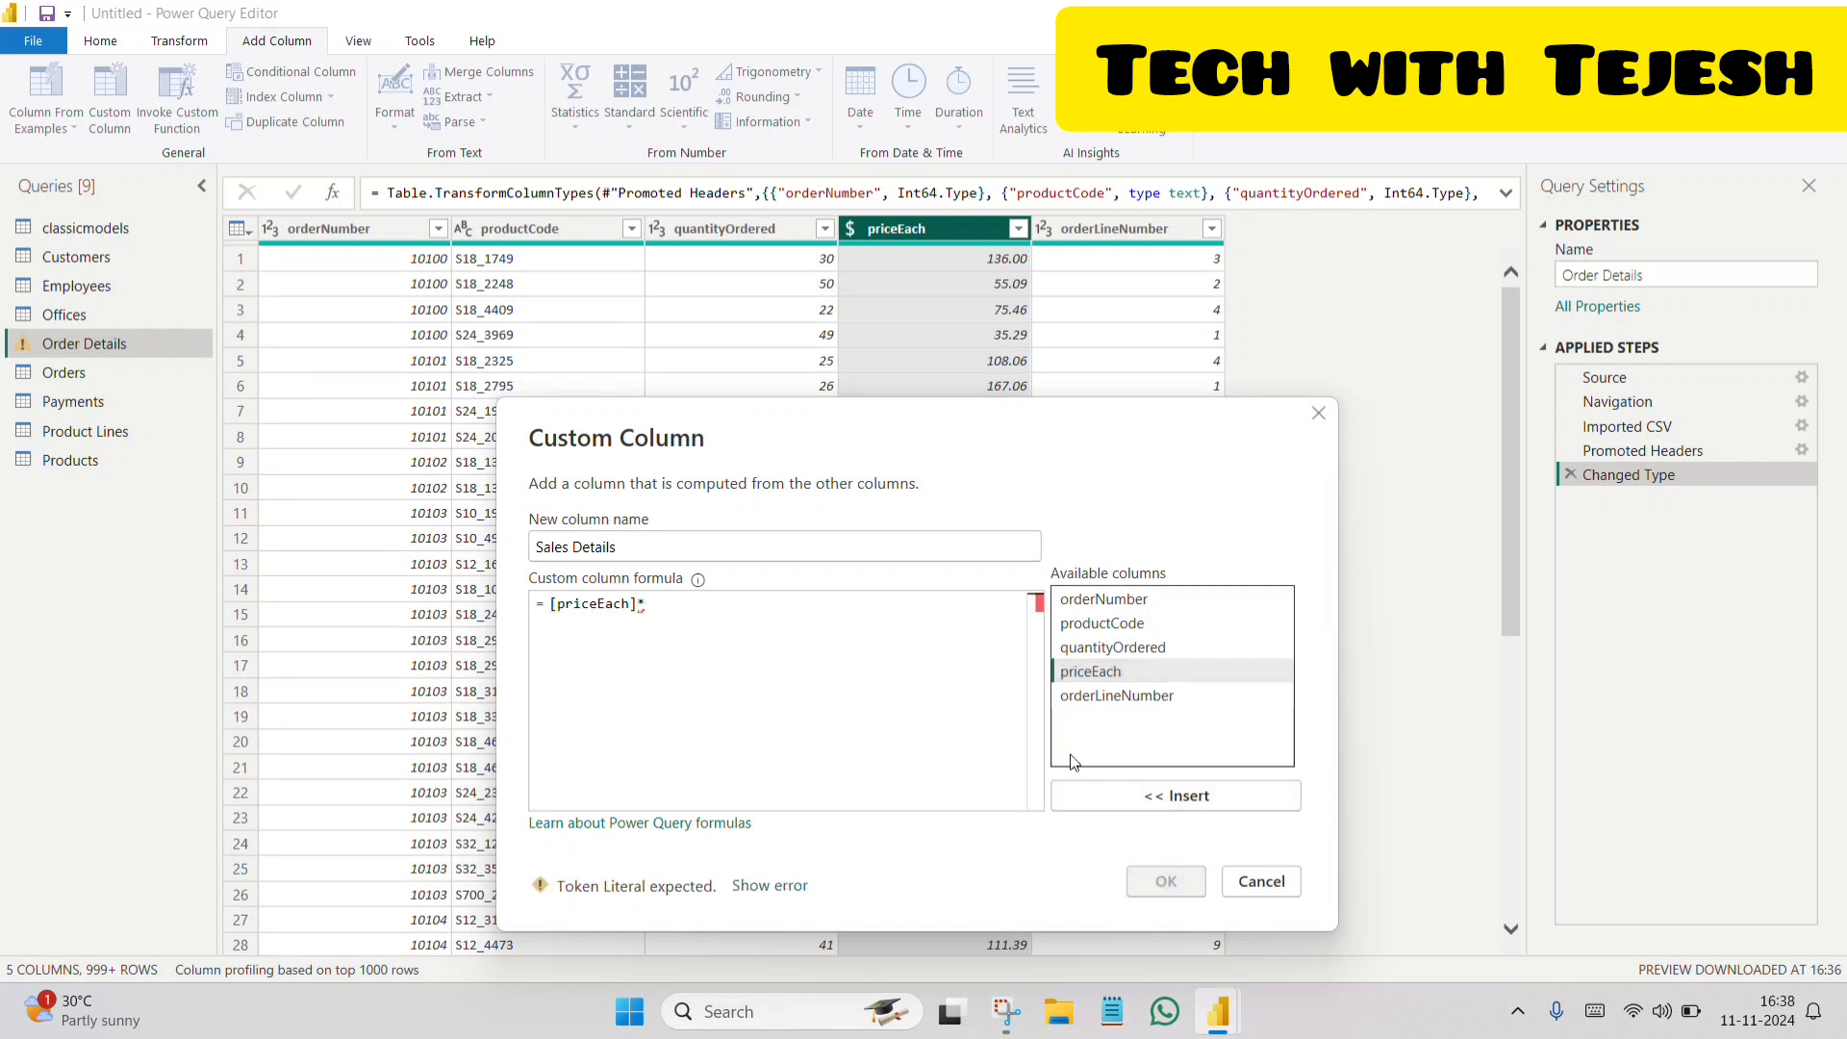
click(1158, 643)
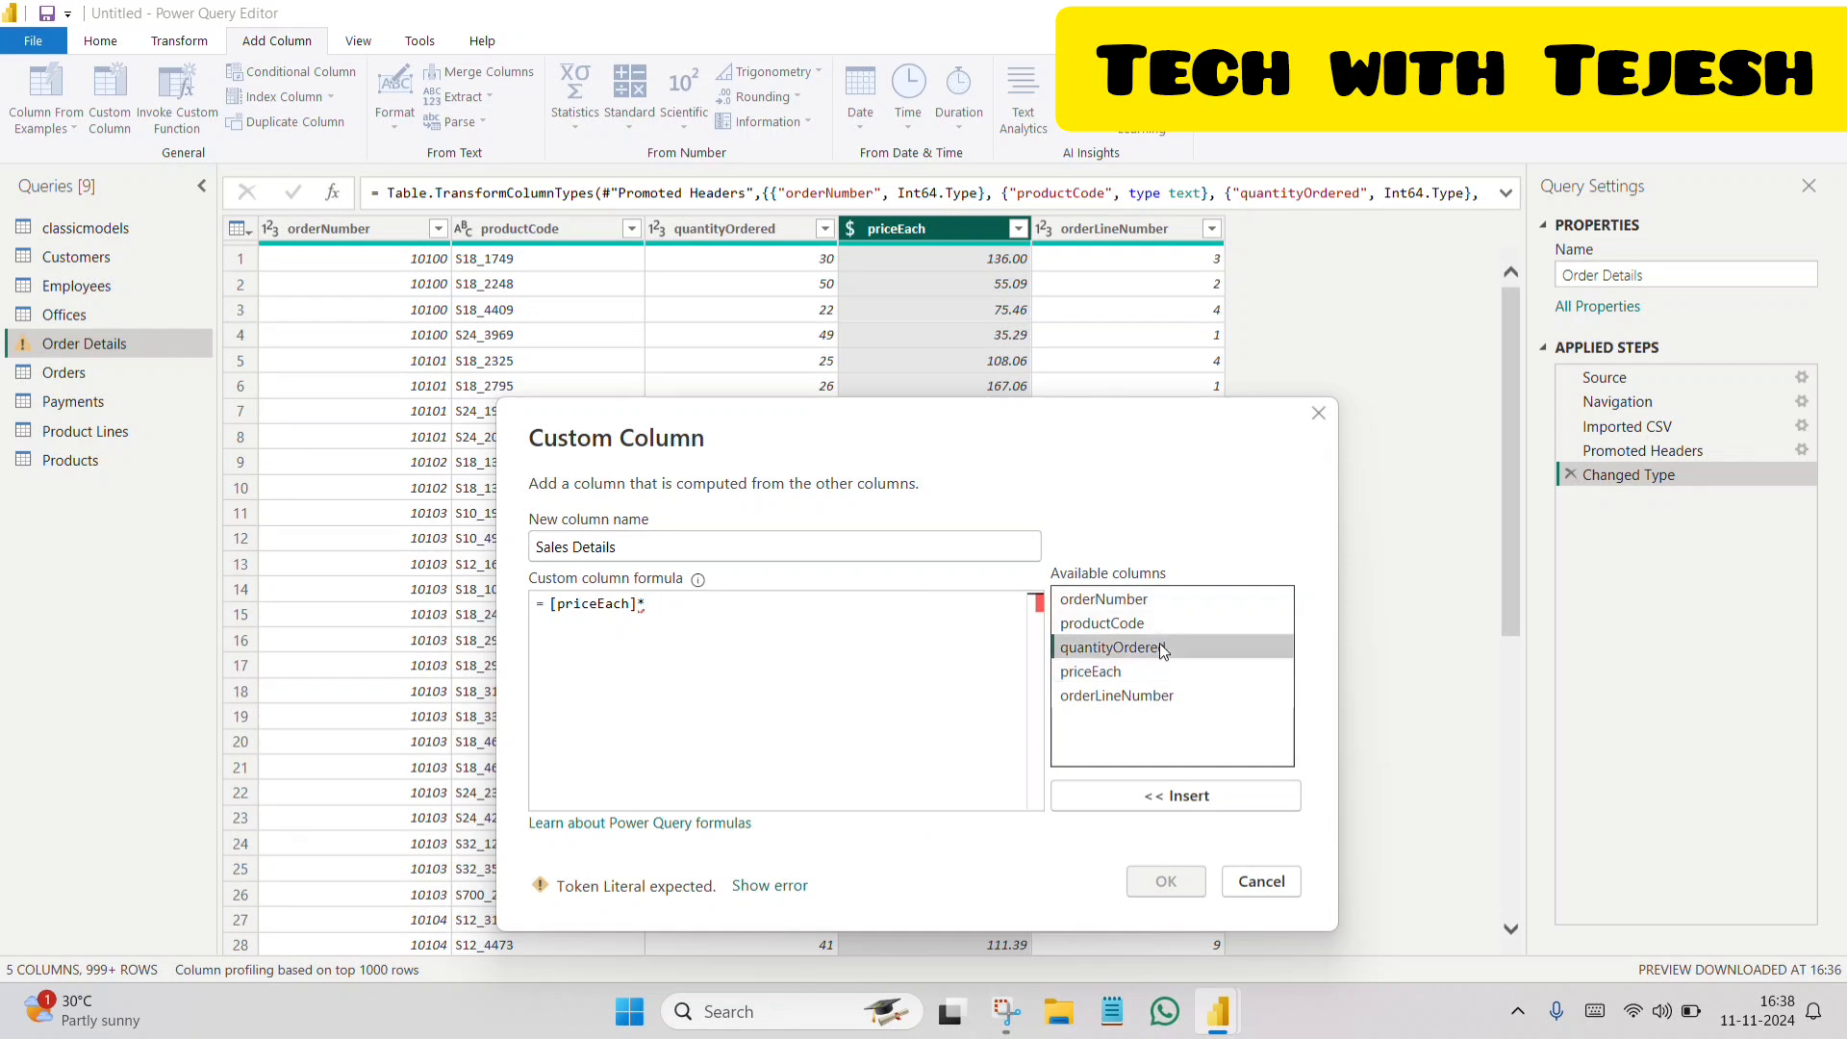
click(1162, 797)
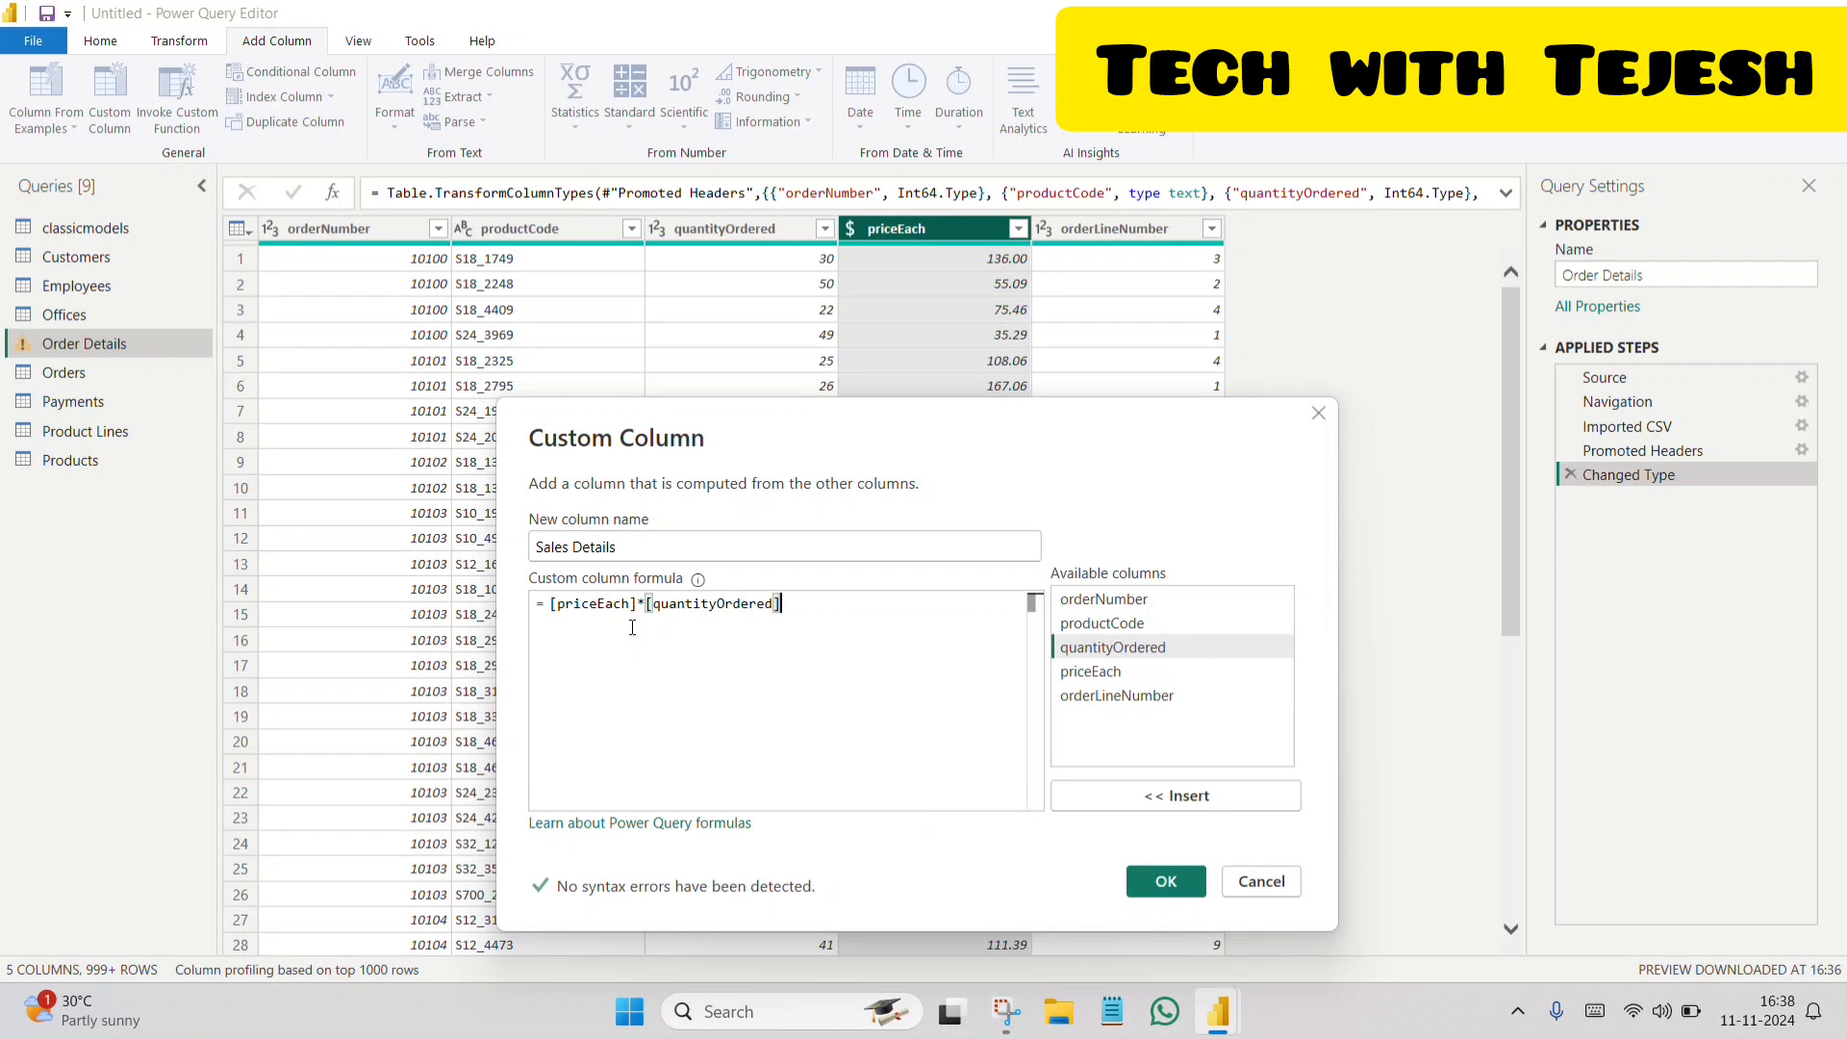
click(1166, 881)
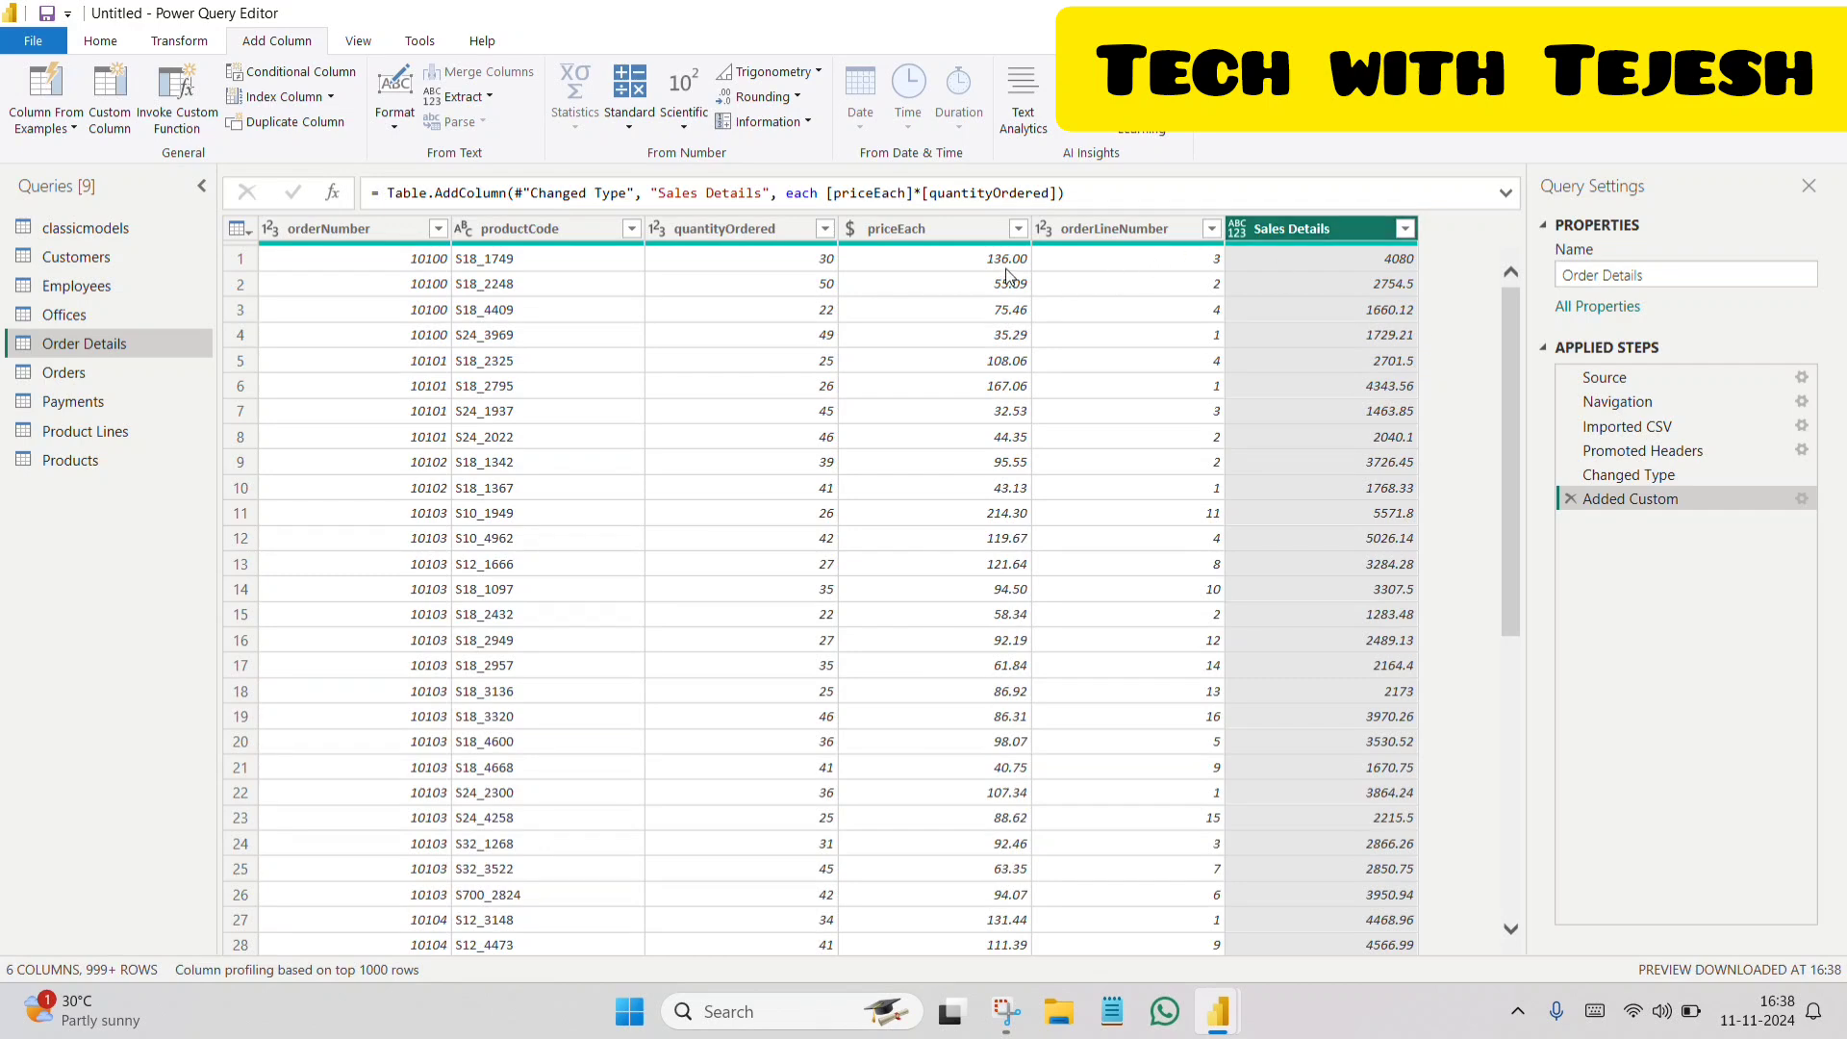
- Switch to Calculator, multiply 30 by 136 to check the first Sales Details value, and close Calculator
key(super)
text(al)
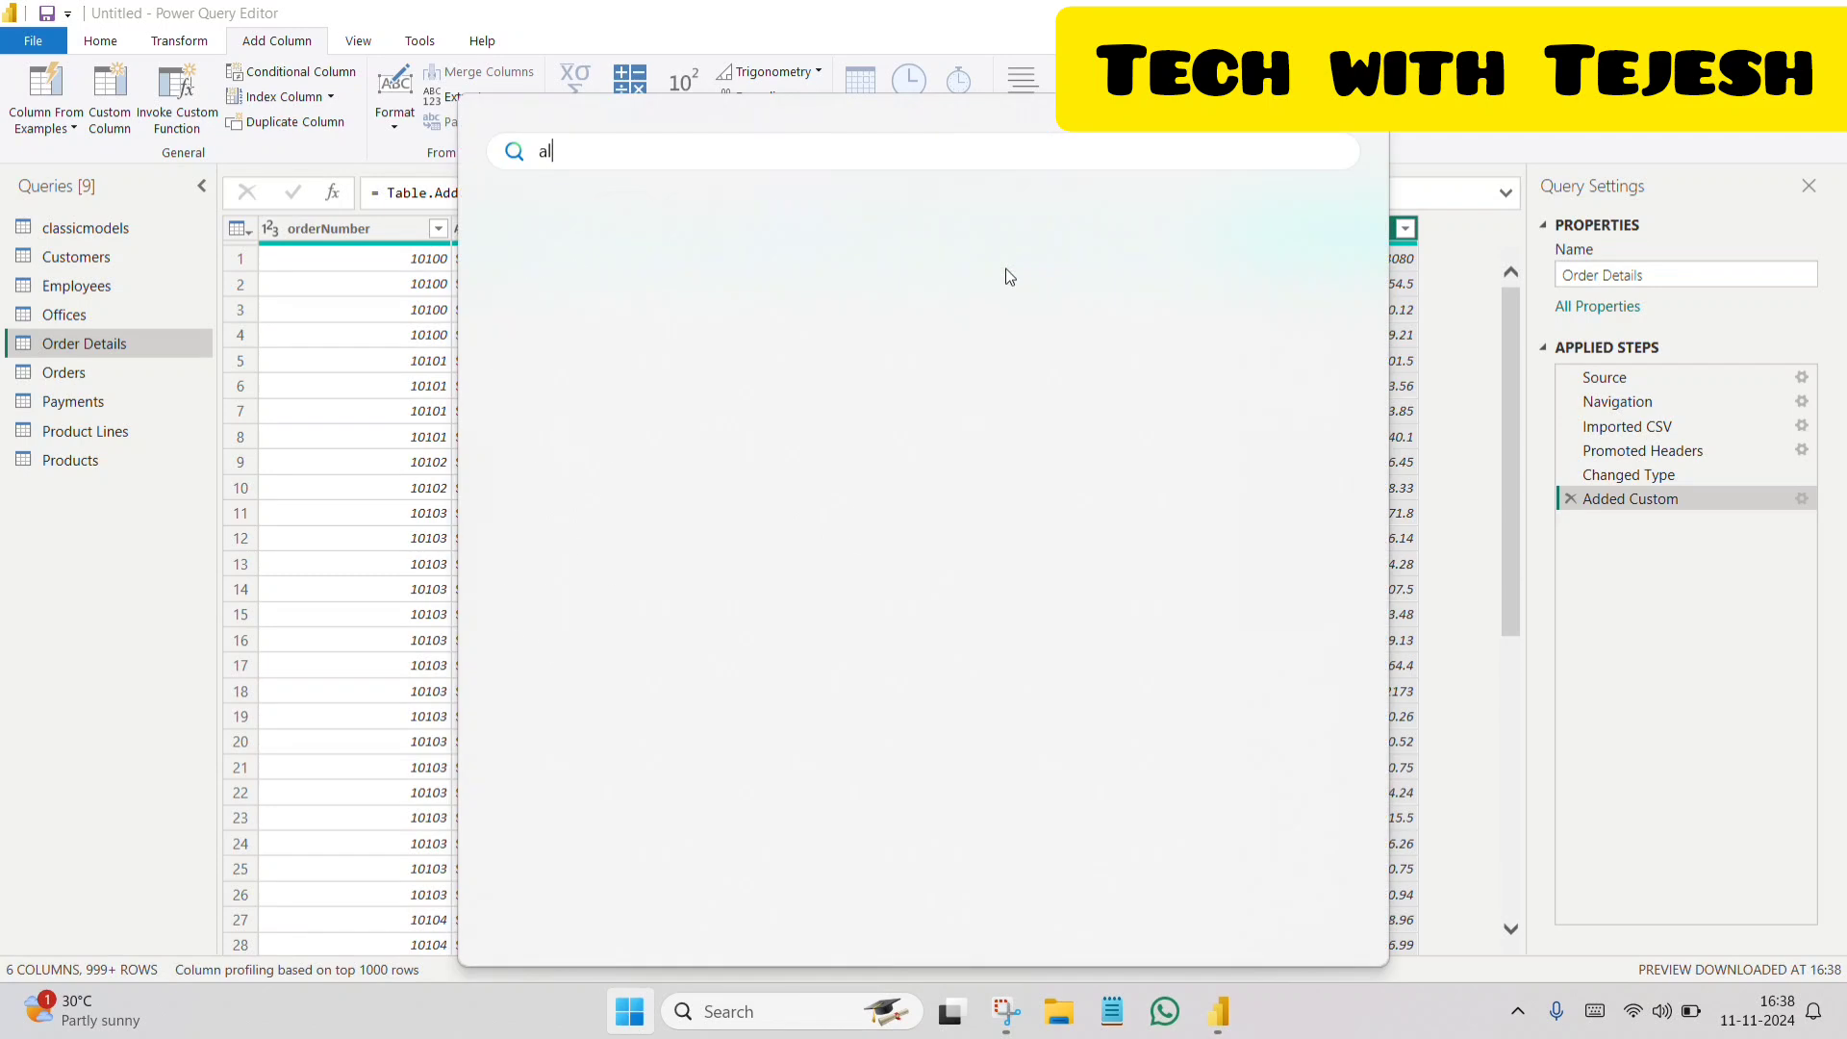
key(Return)
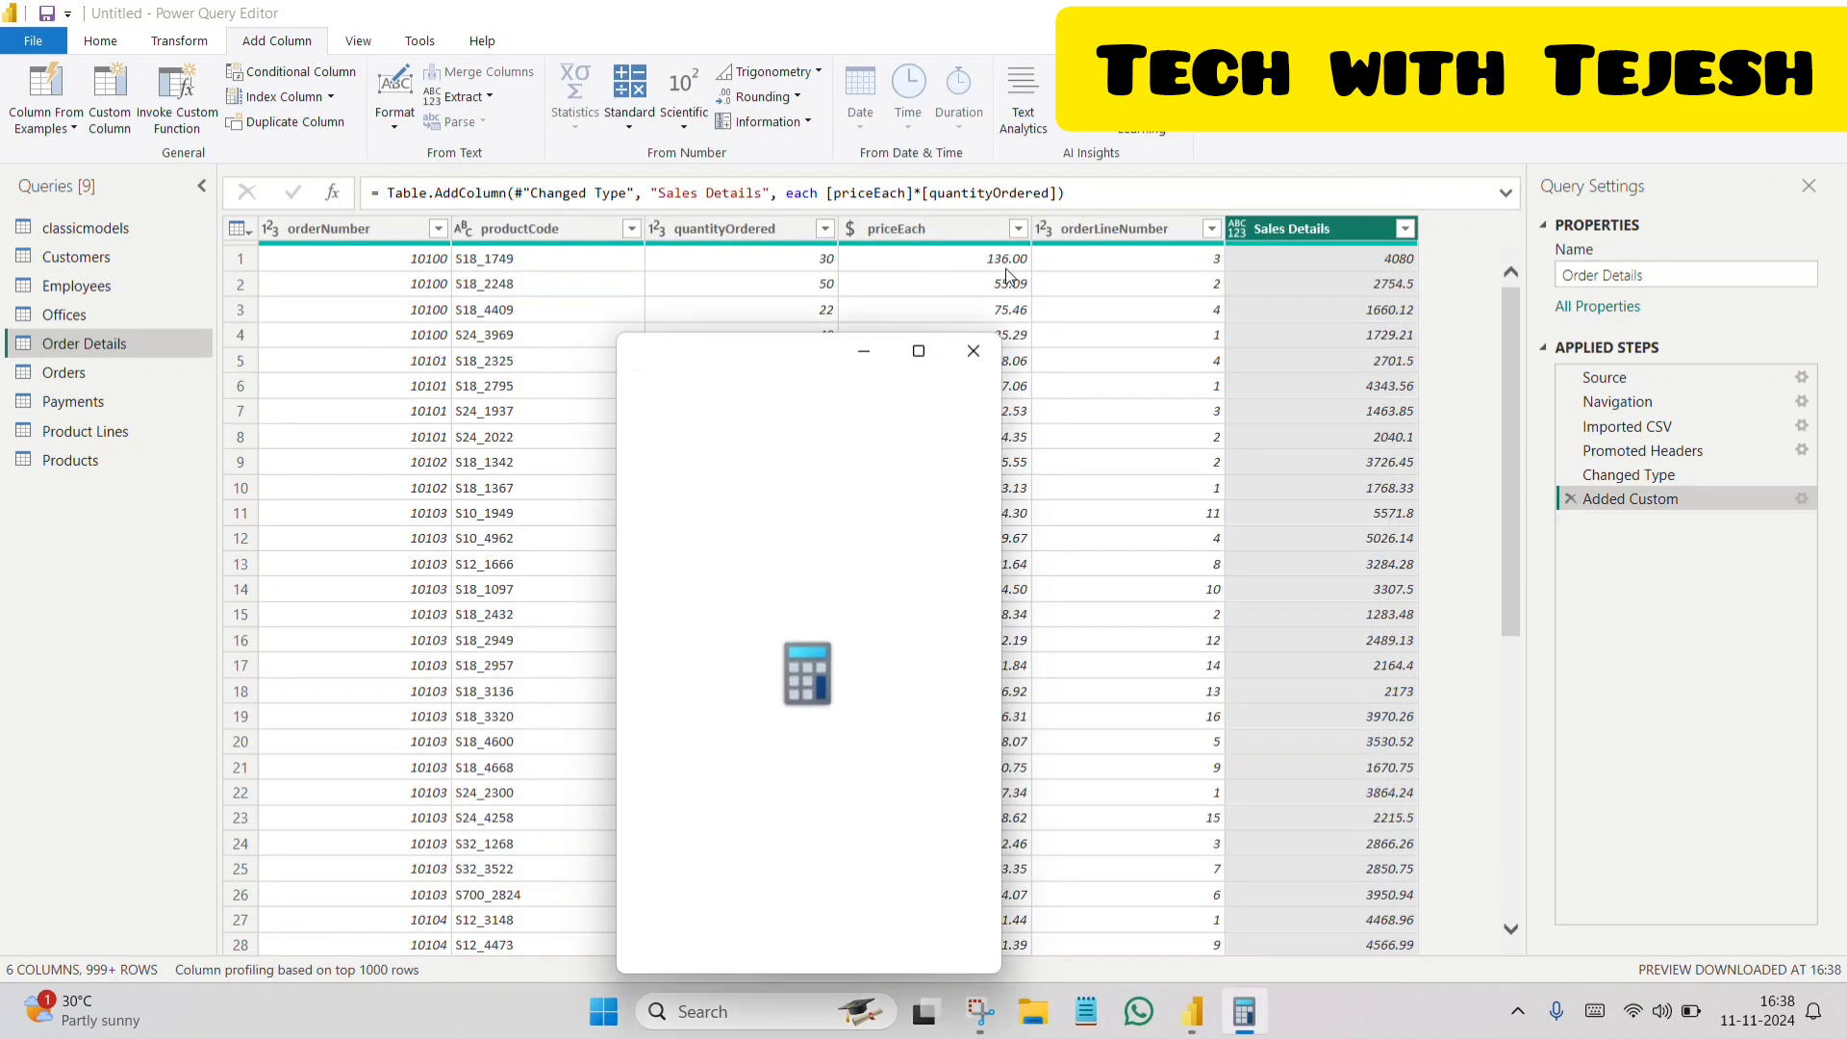
drag(785, 337, 810, 377)
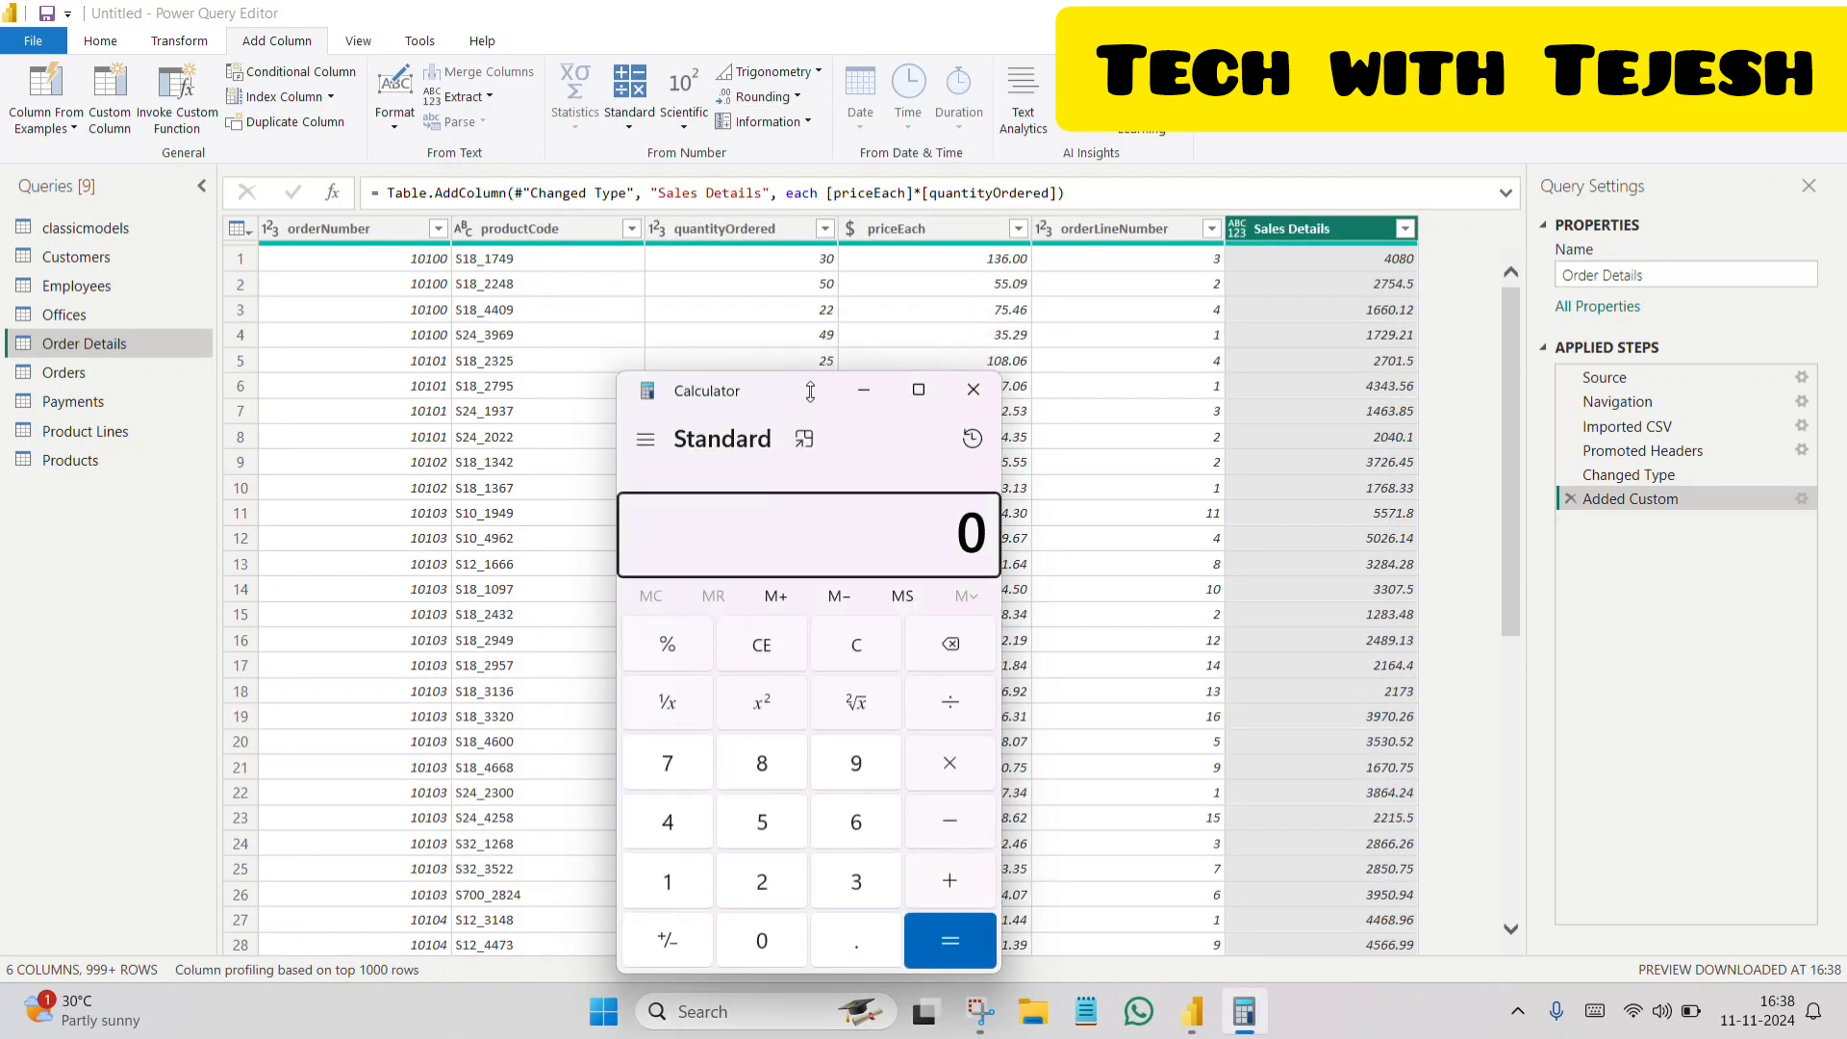
text(30)
key(asterisk)
text(136)
key(Return)
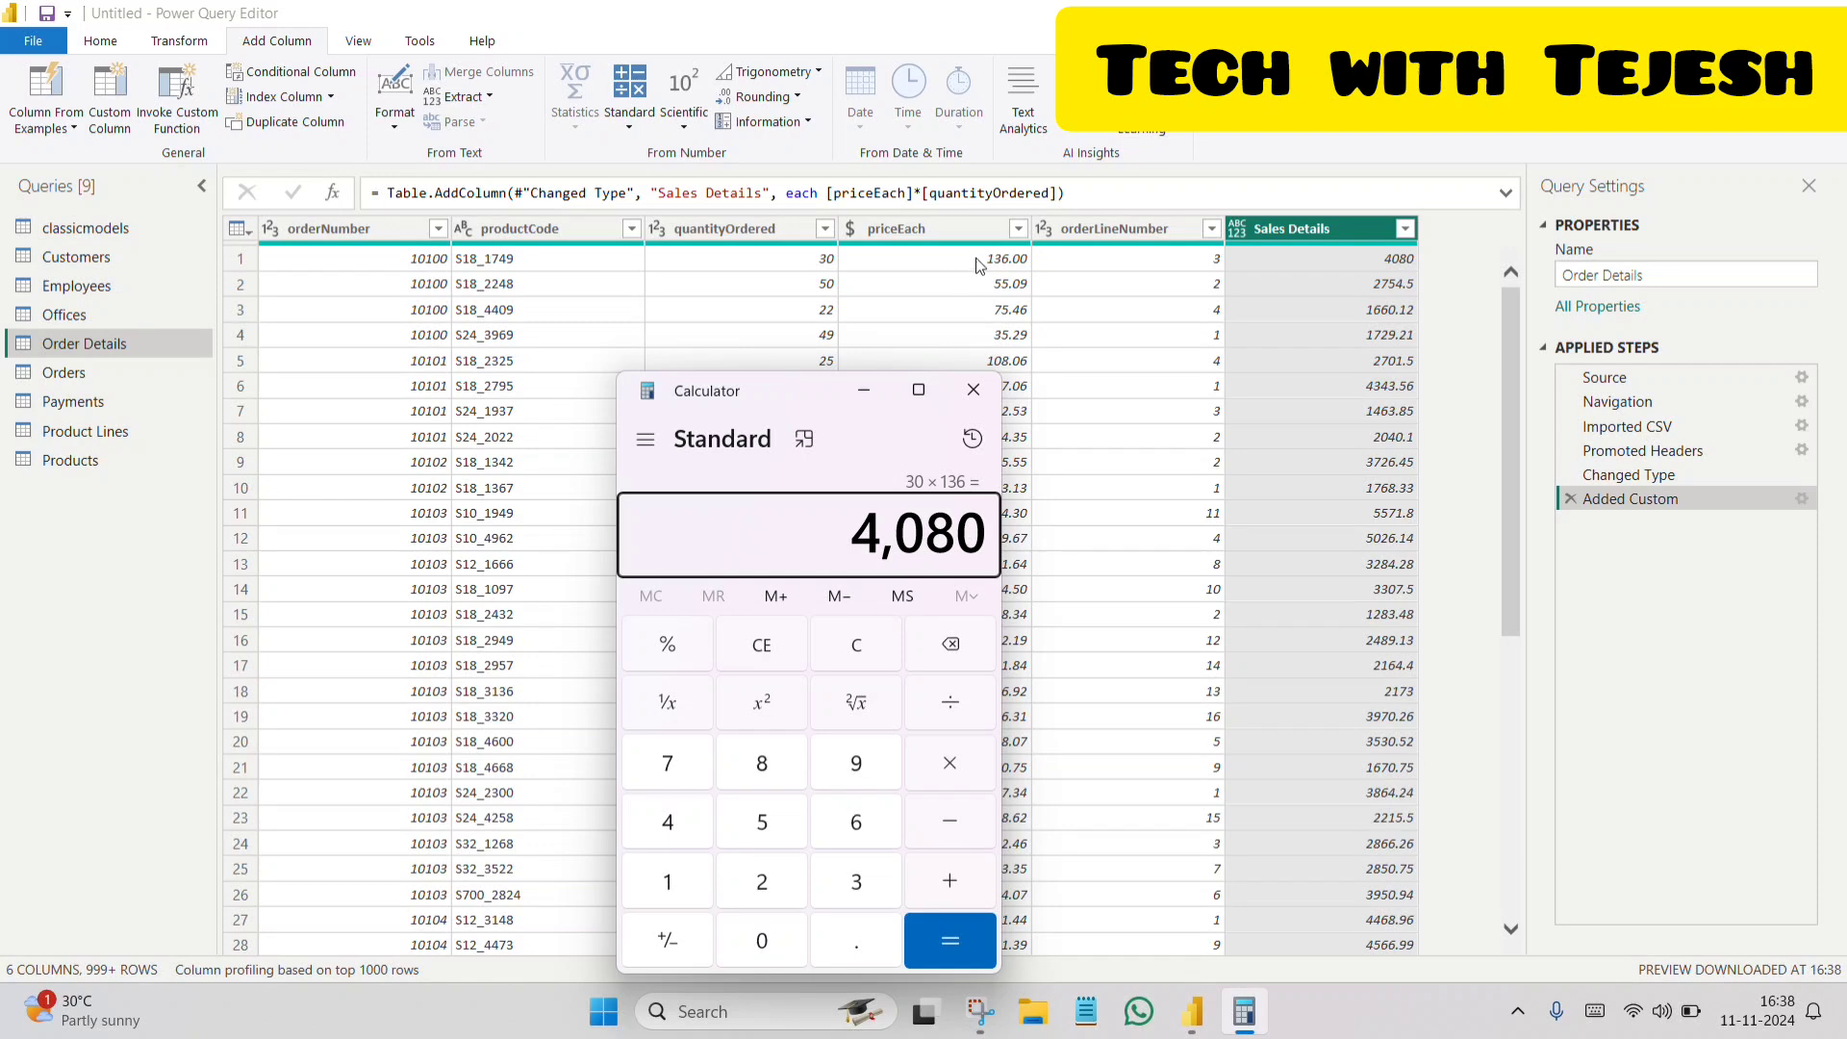
click(990, 407)
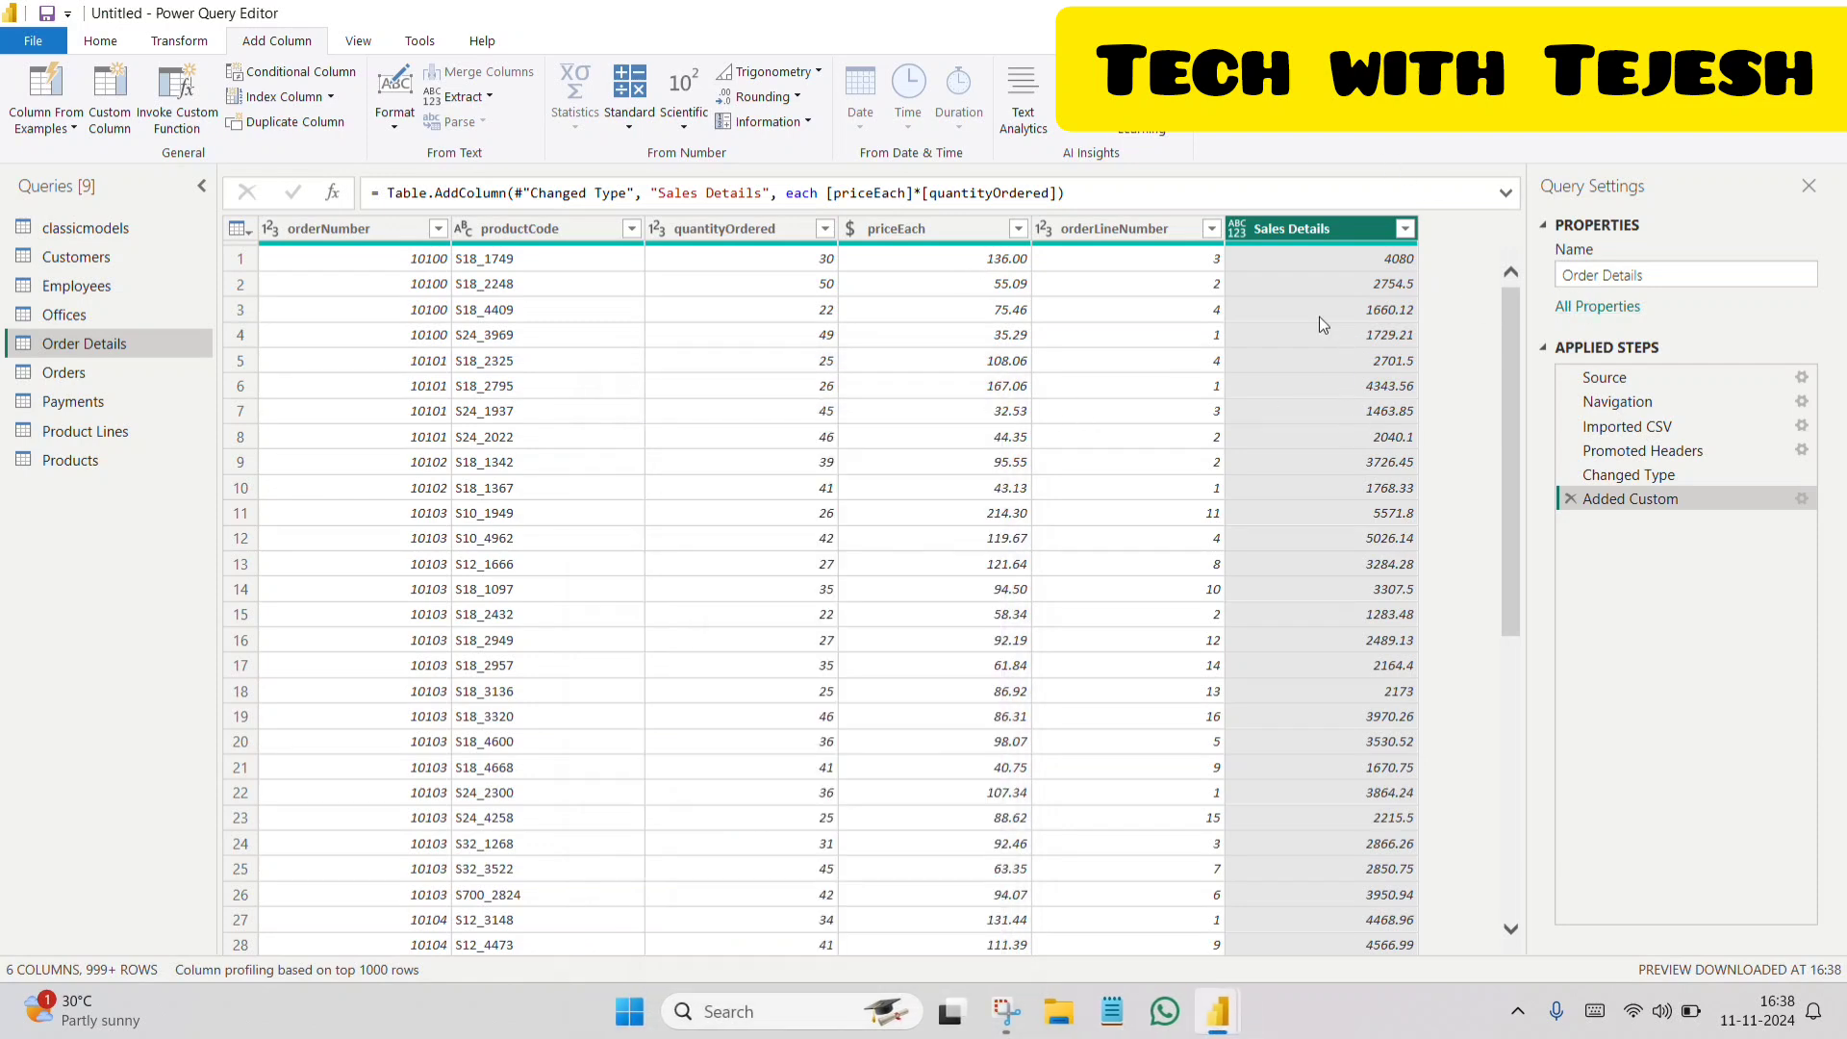
- Change the Sales Details column's data type to Fixed decimal number
click(1241, 229)
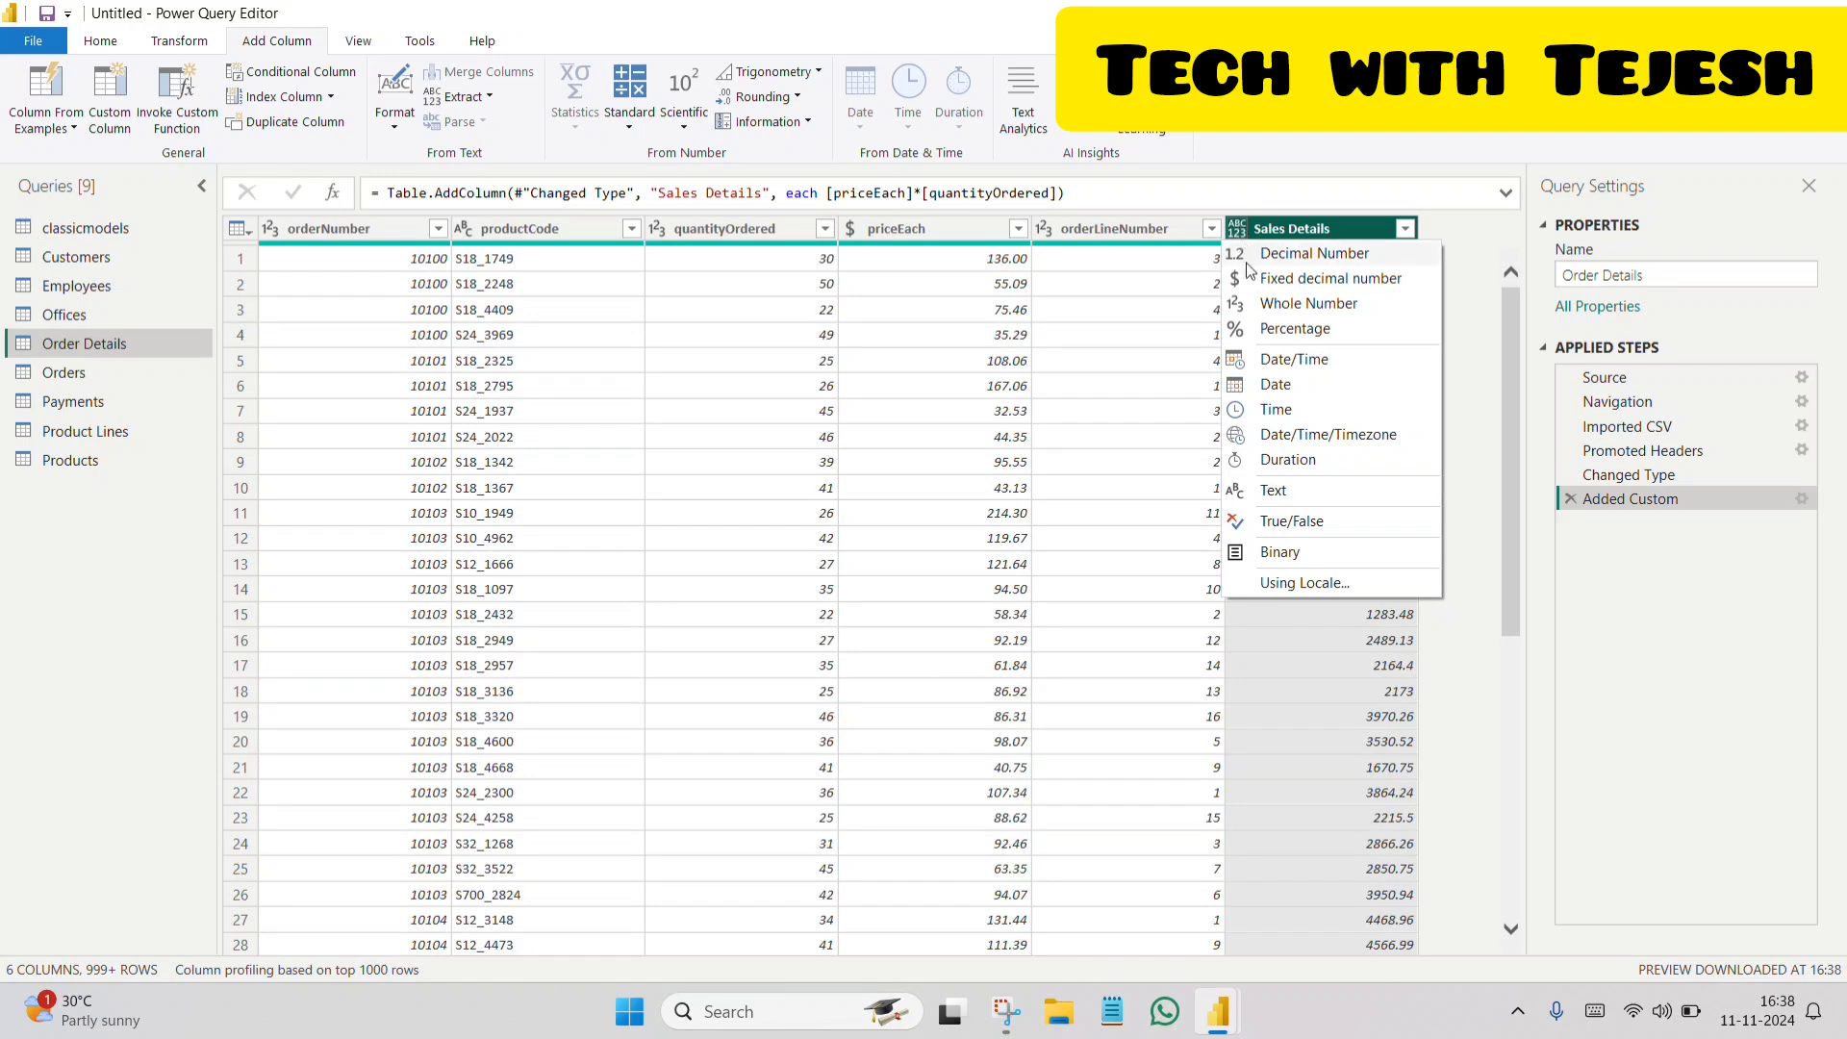
click(1330, 278)
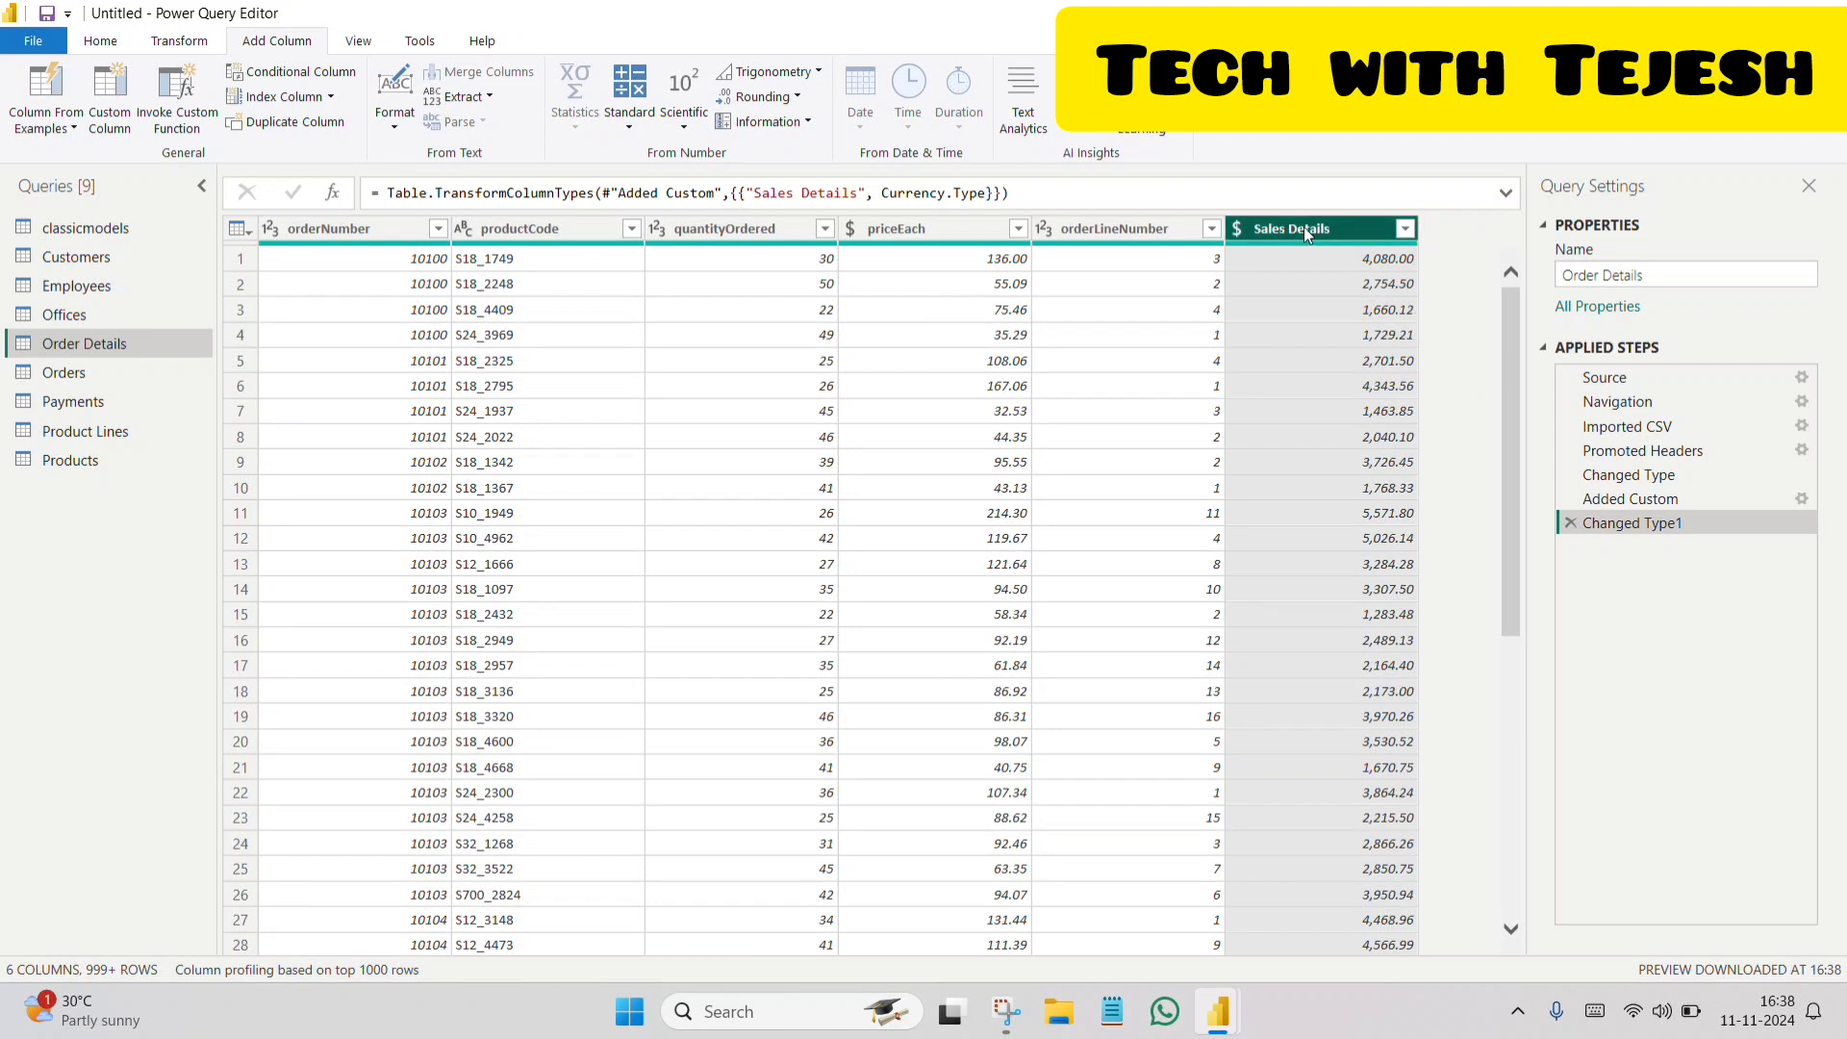
- Try a Round Down column from Sales Details and a Round Up column from its result, deleting both applied steps
click(797, 98)
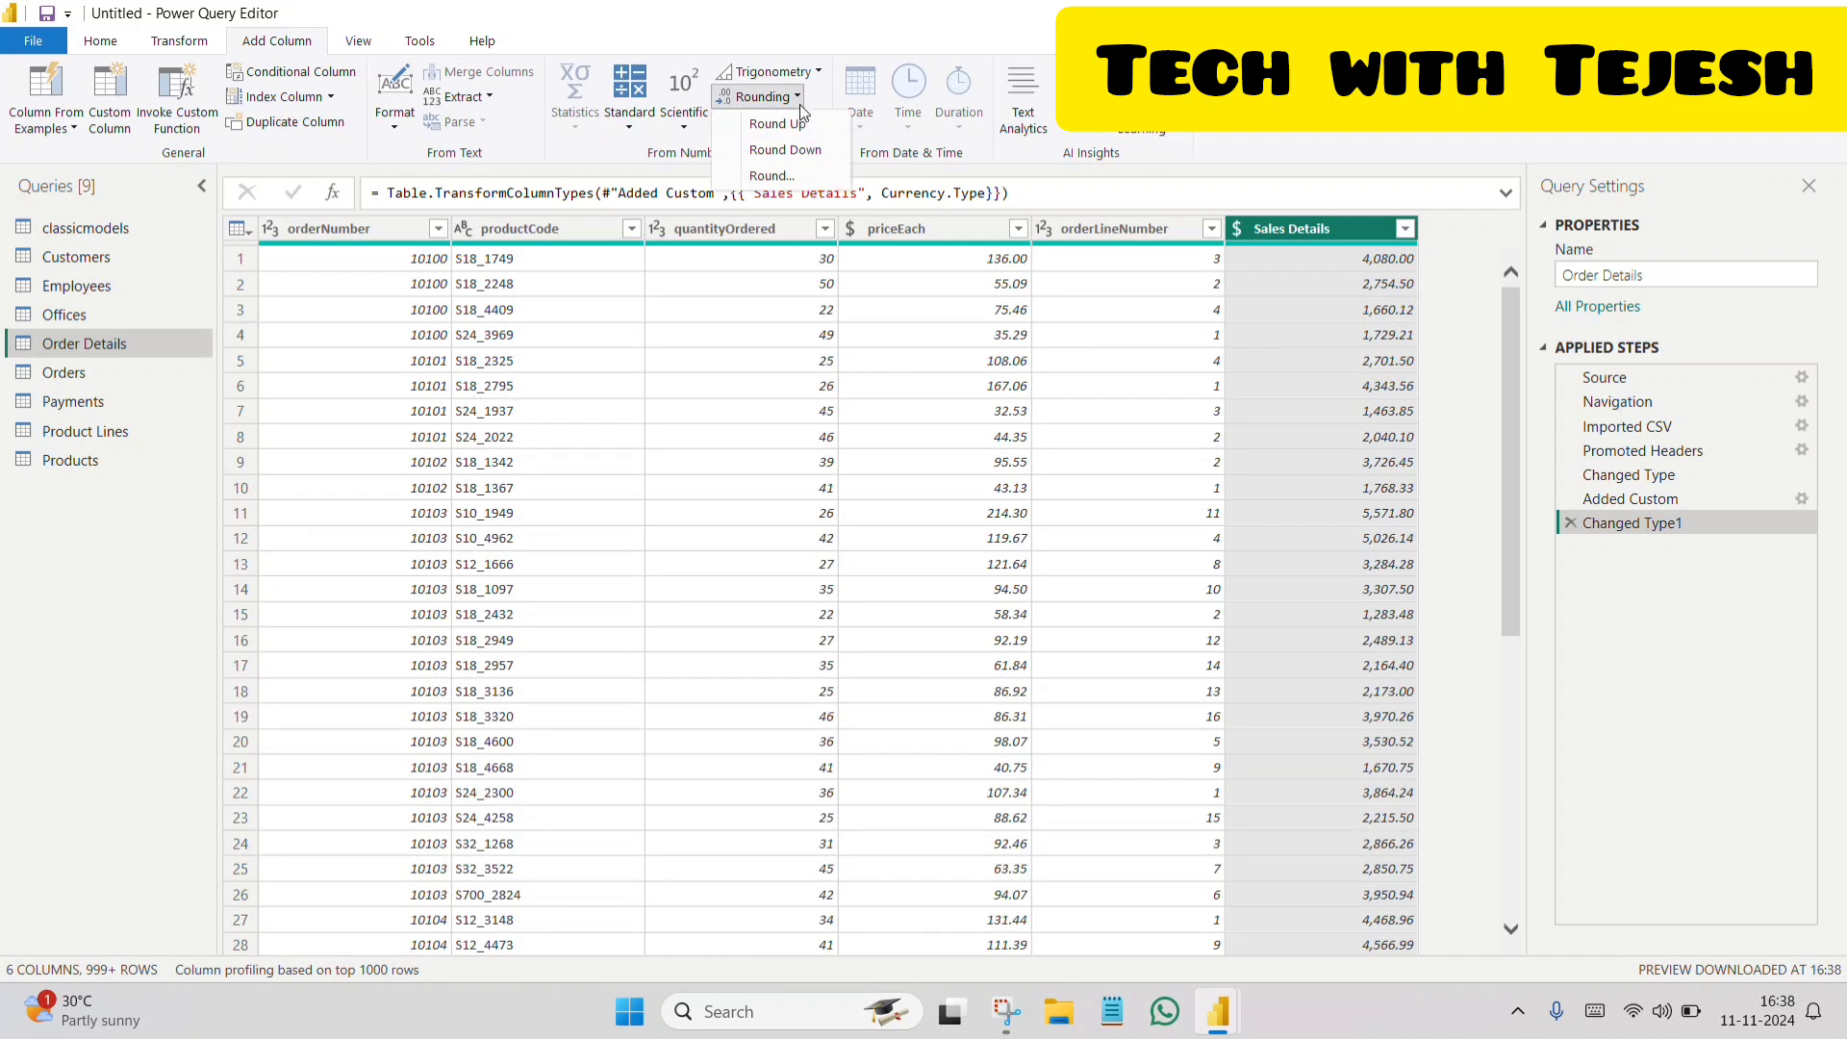
click(811, 156)
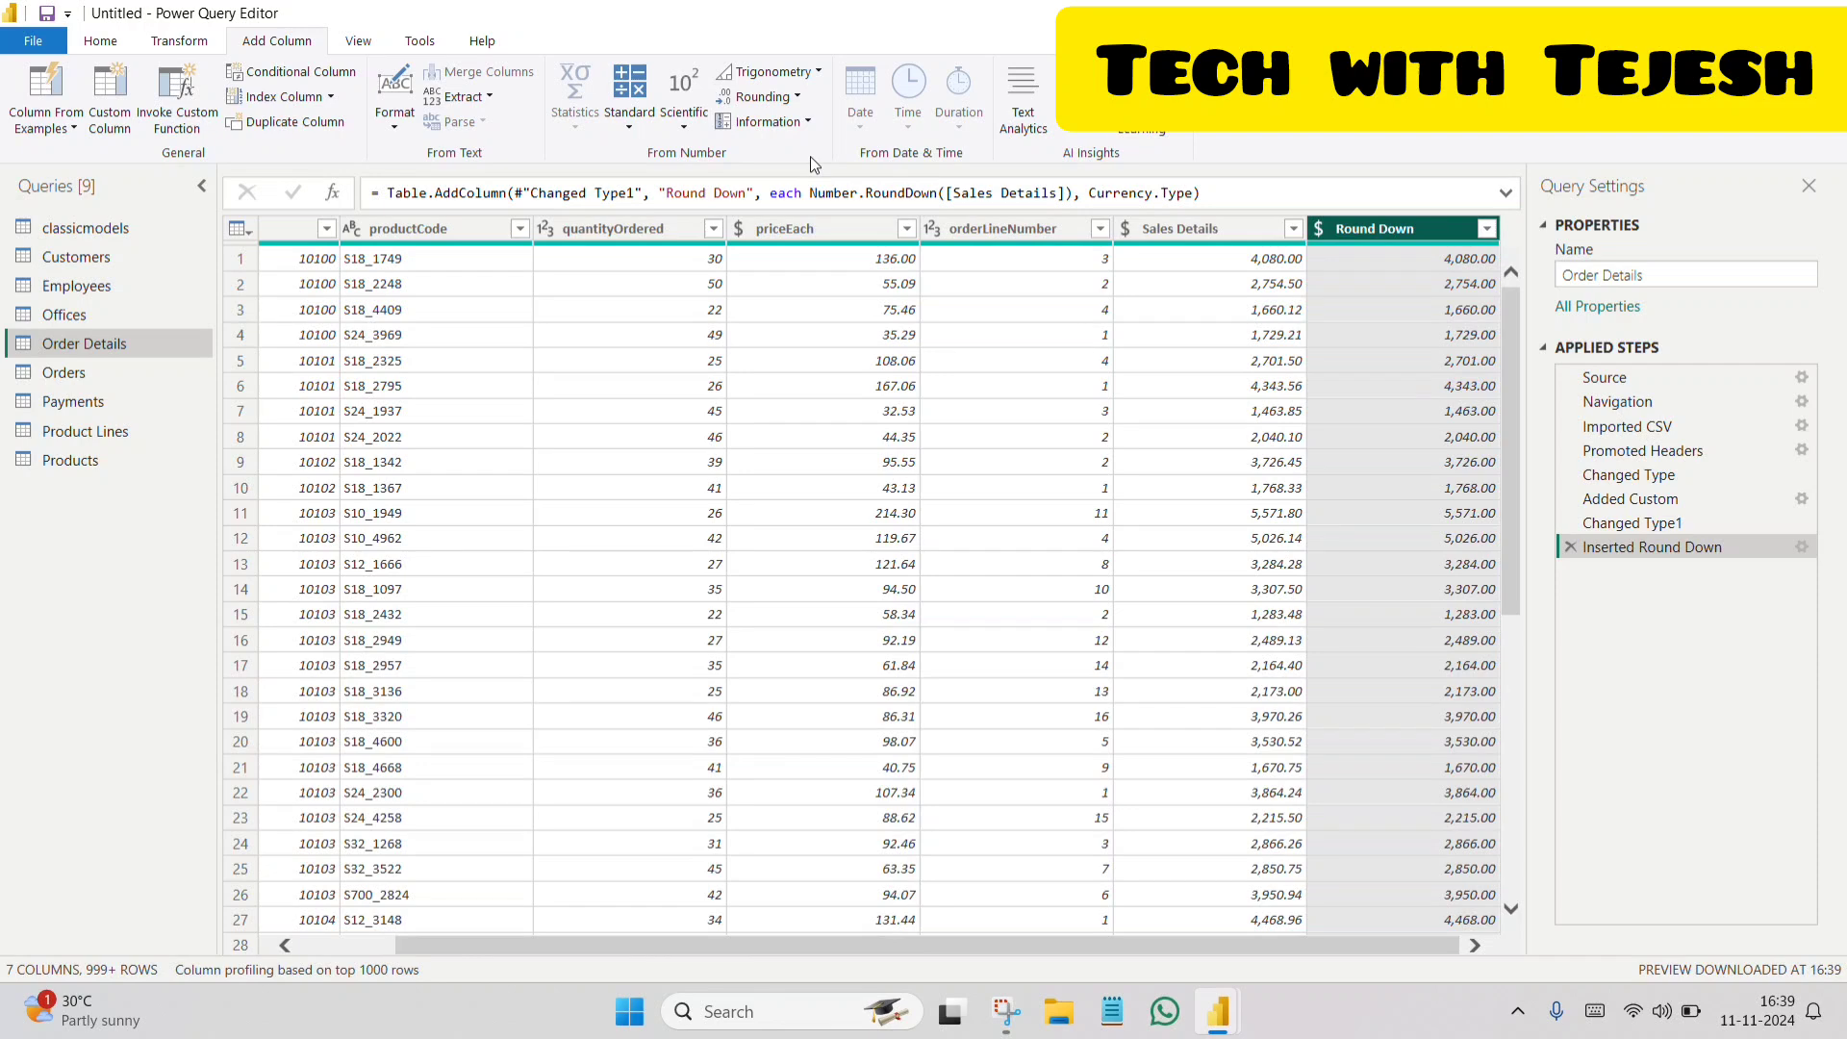
click(768, 99)
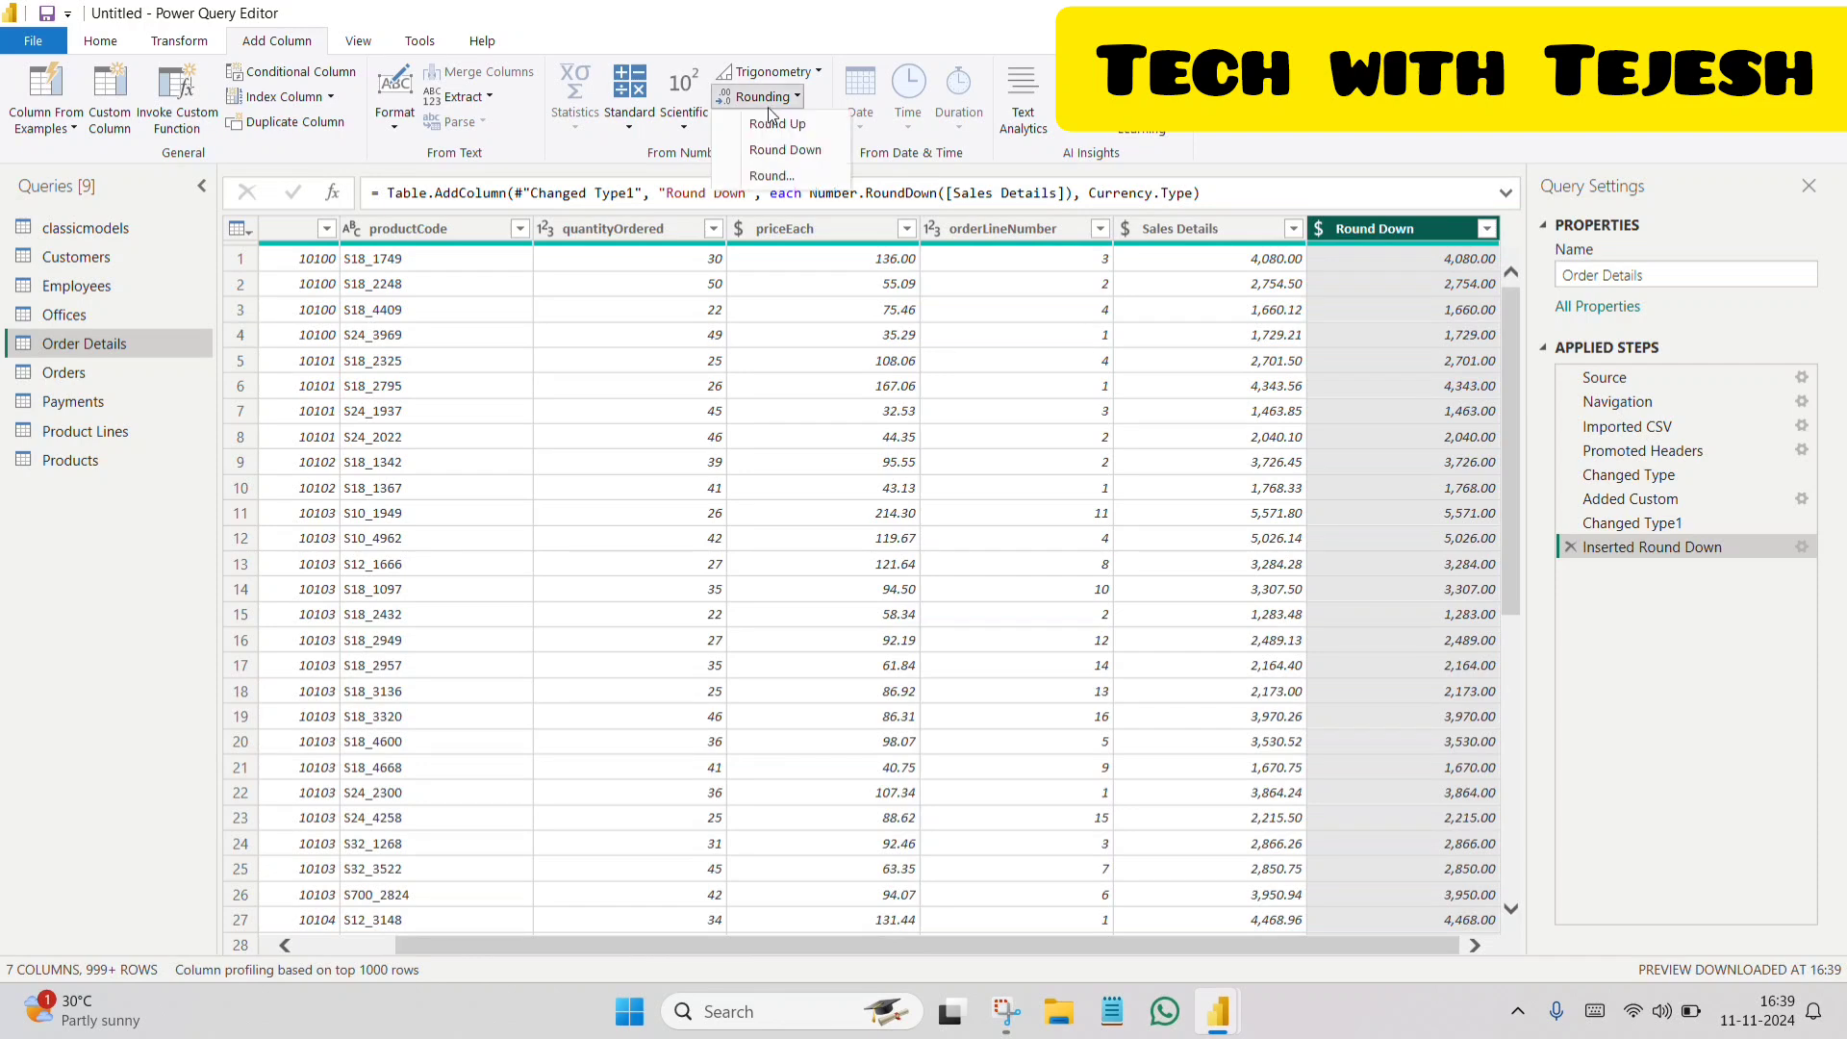
click(772, 125)
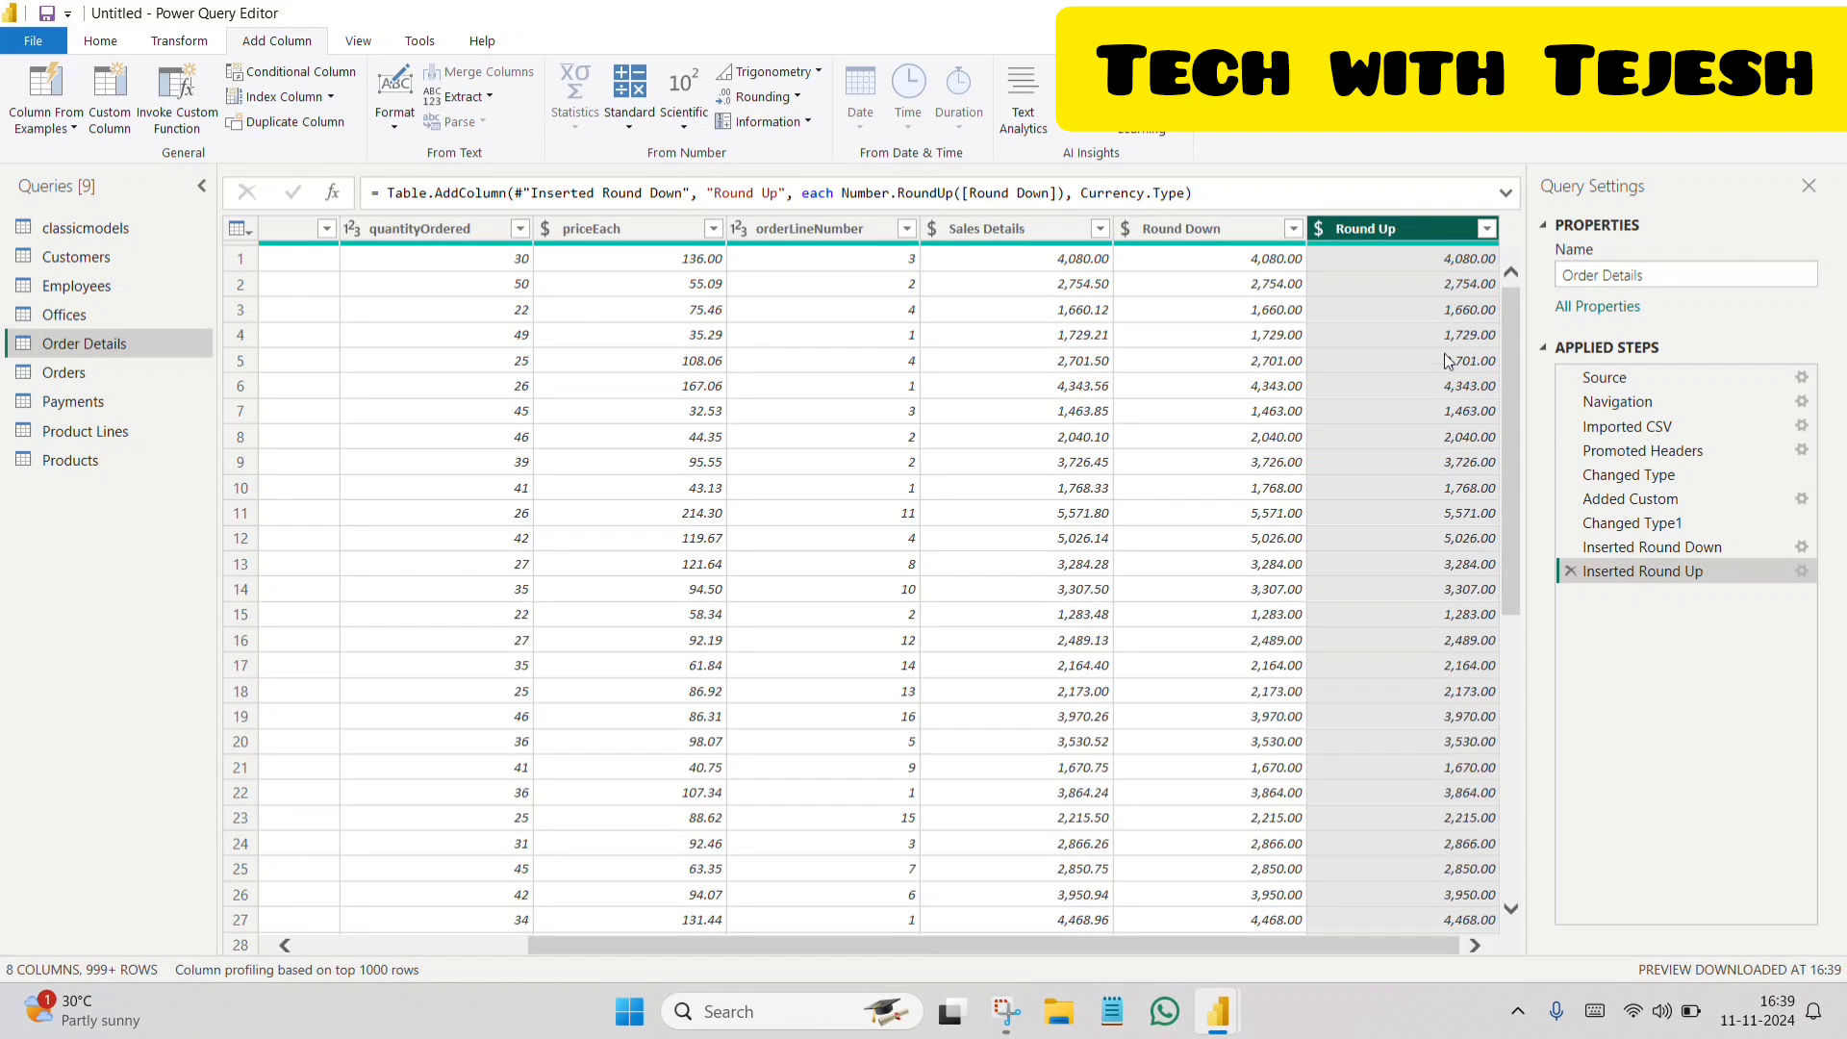
click(1579, 575)
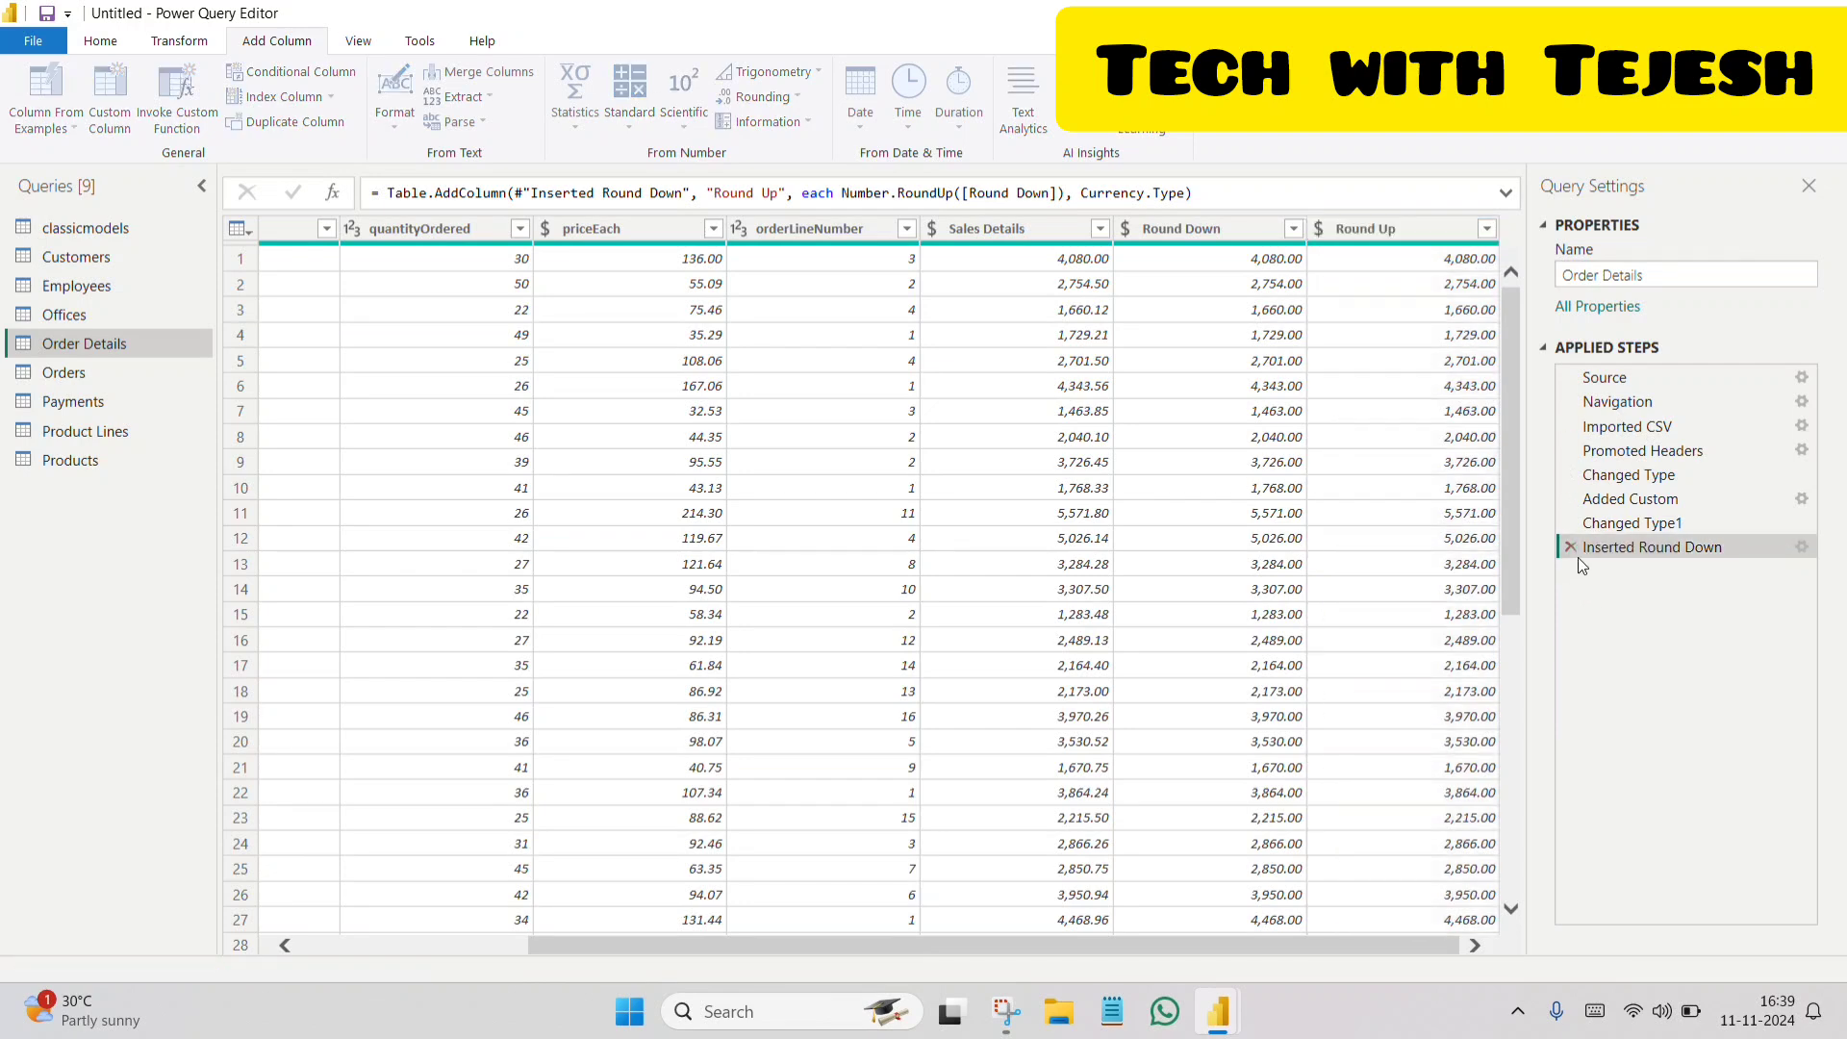
click(1573, 546)
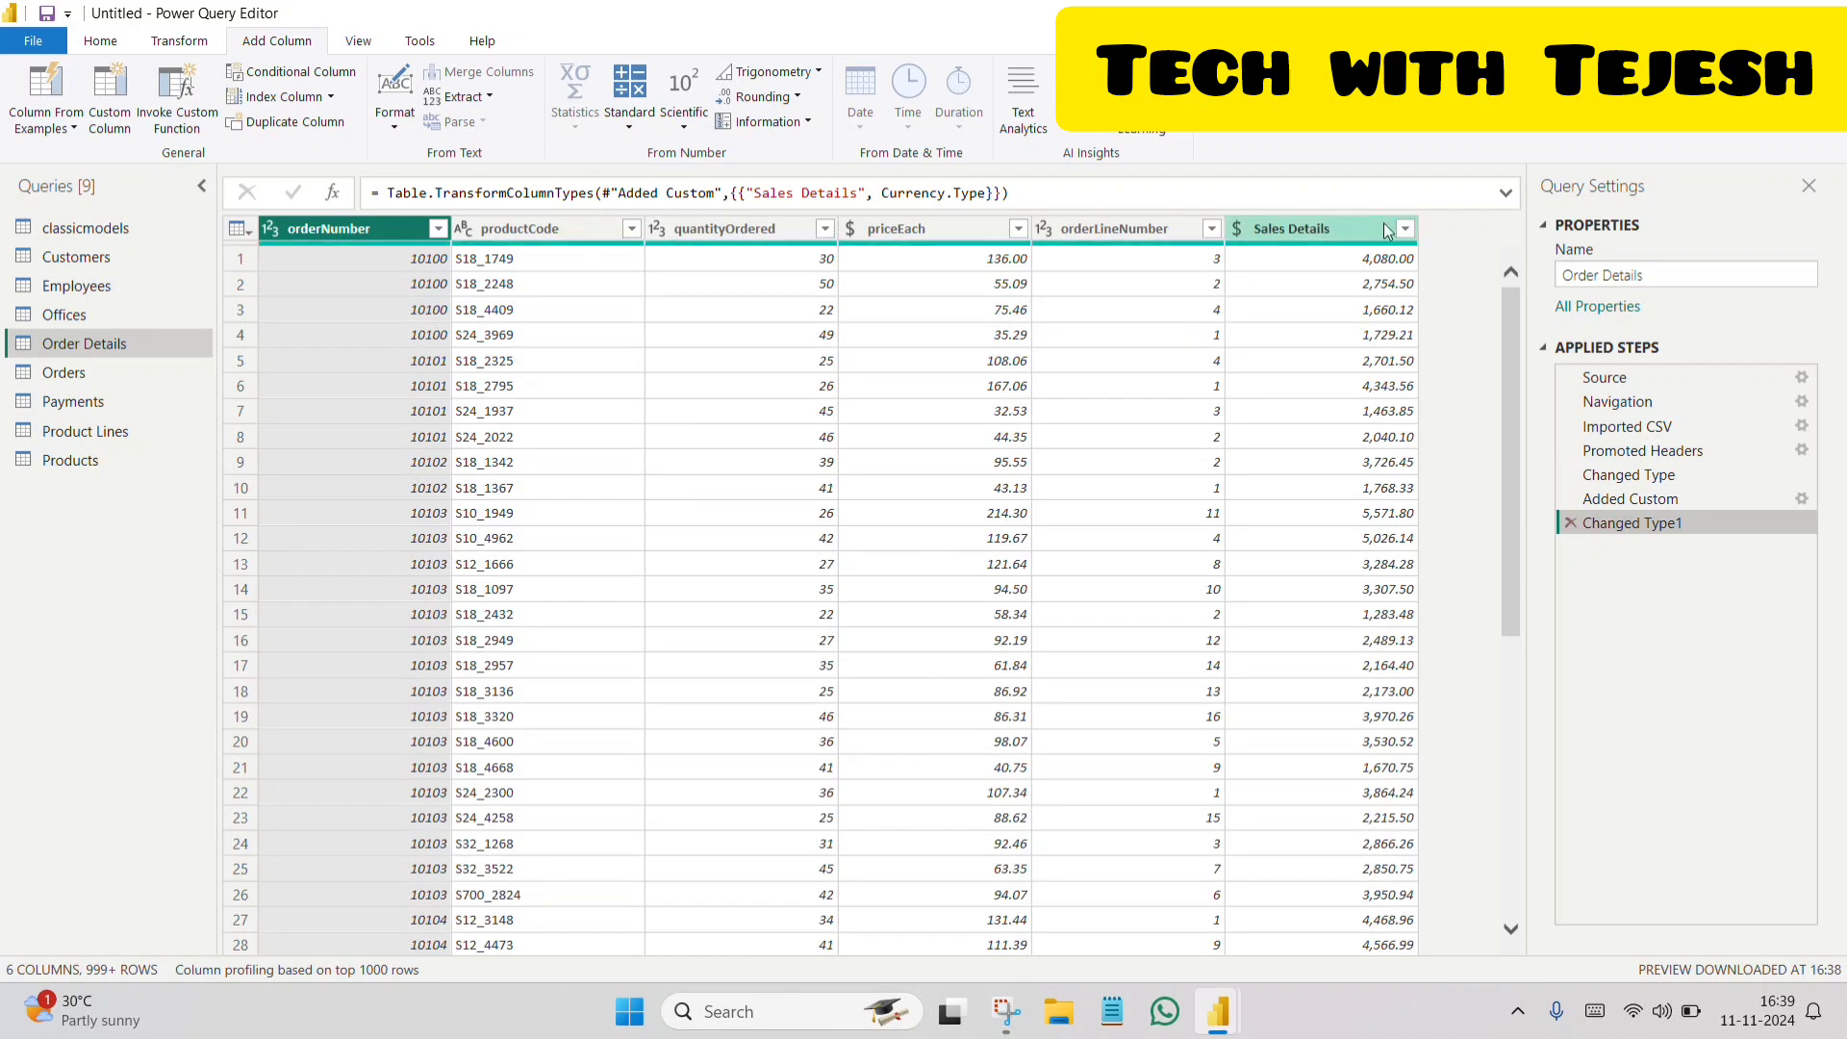
- Try a Round Up column from Sales Details and a Round Down column from its result, deleting both applied steps
click(1343, 229)
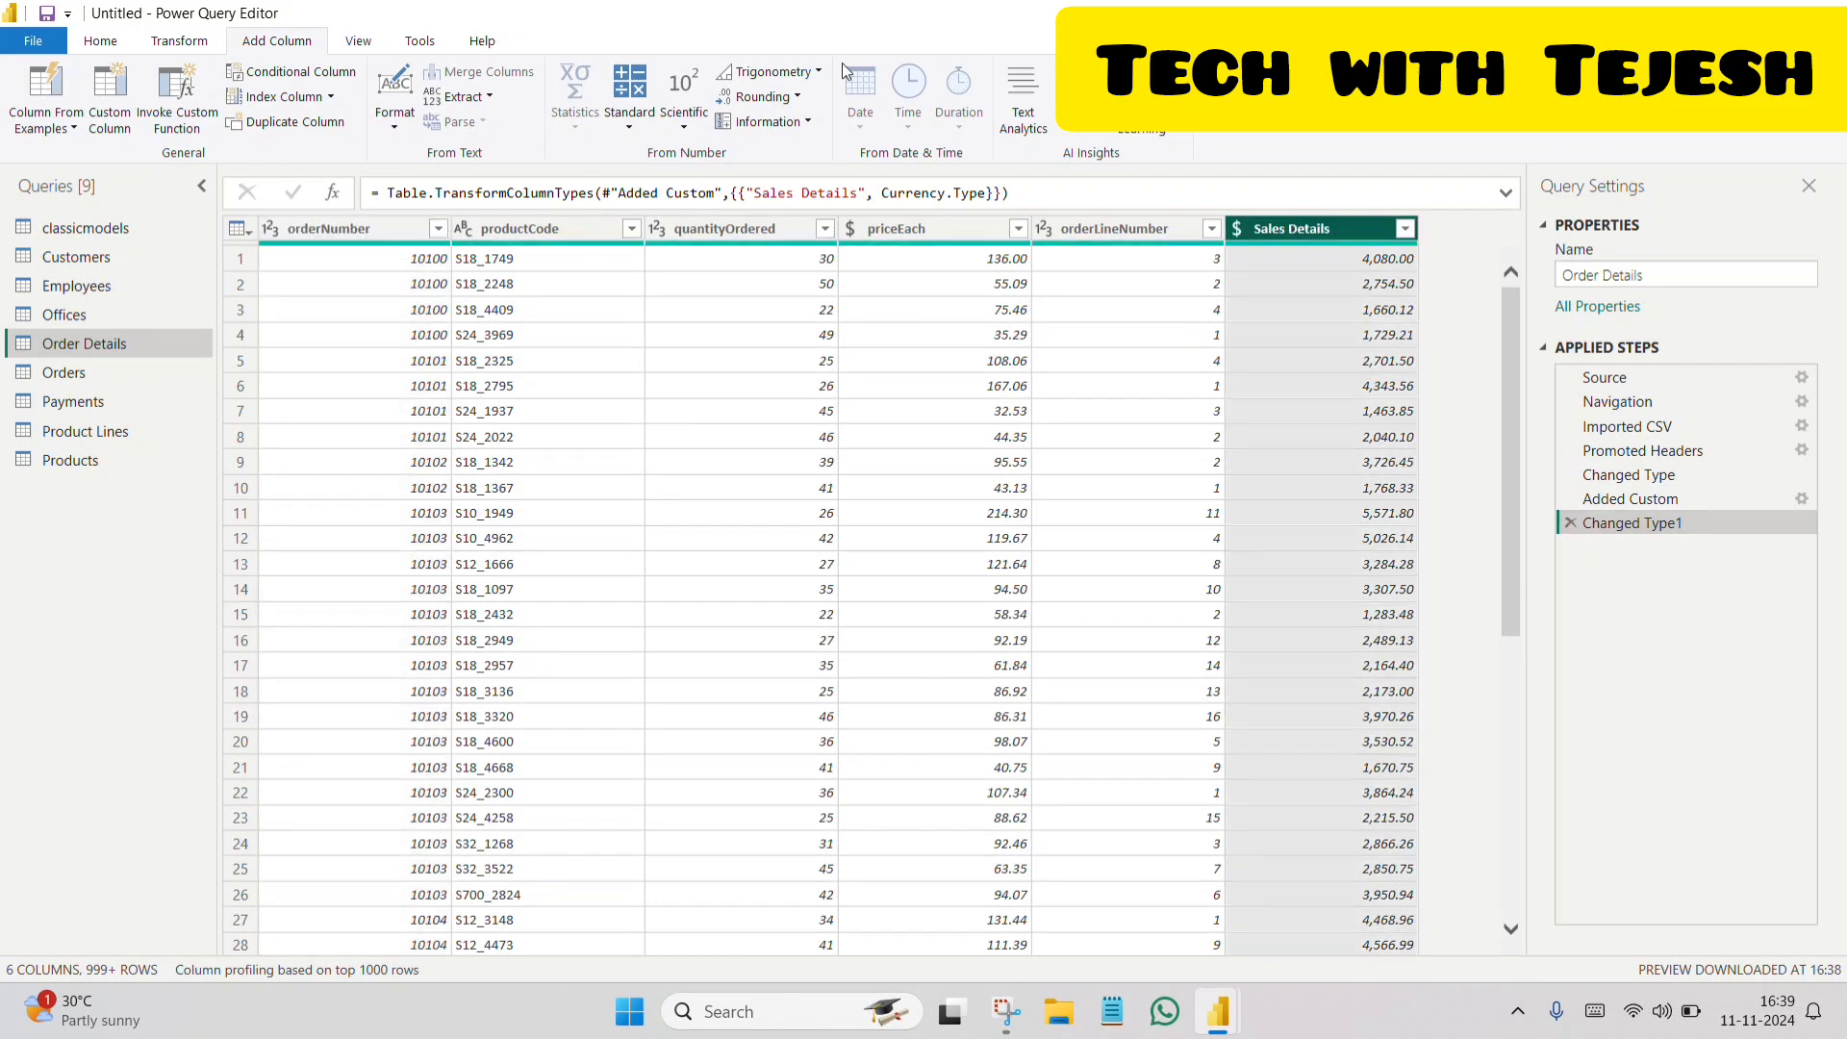
click(785, 98)
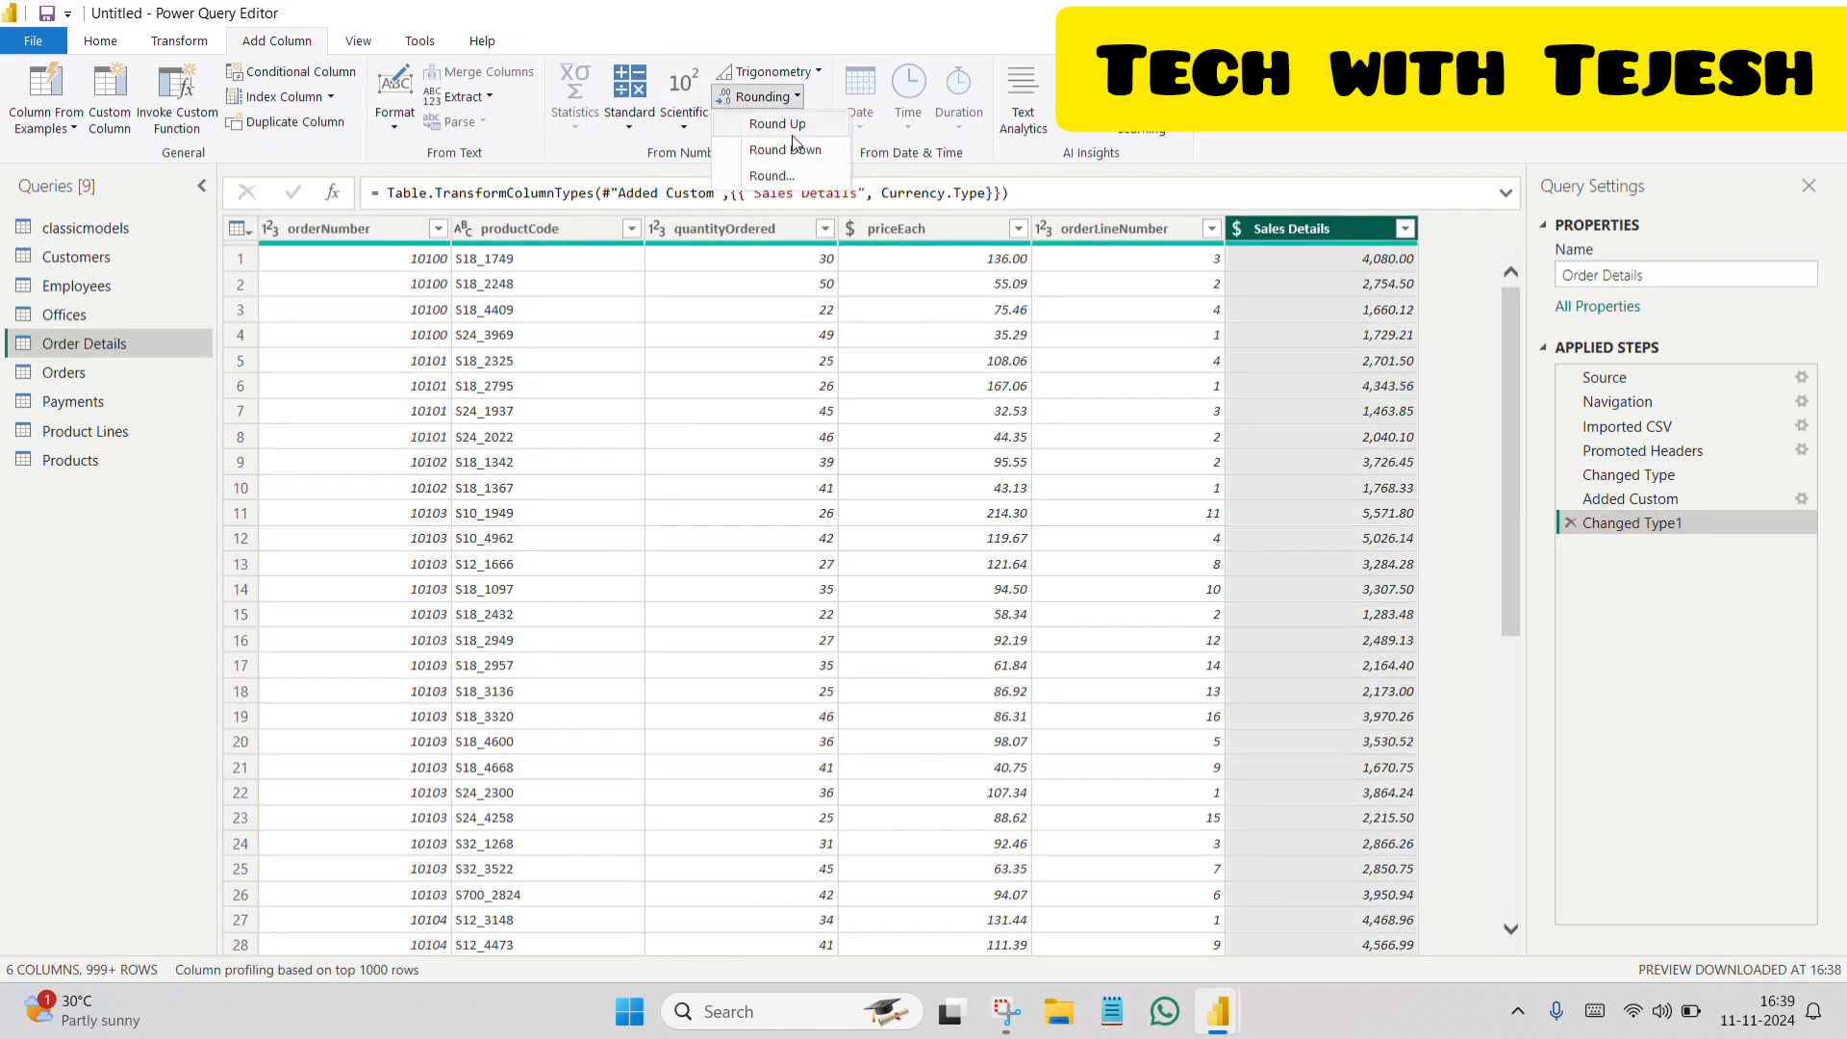
click(792, 133)
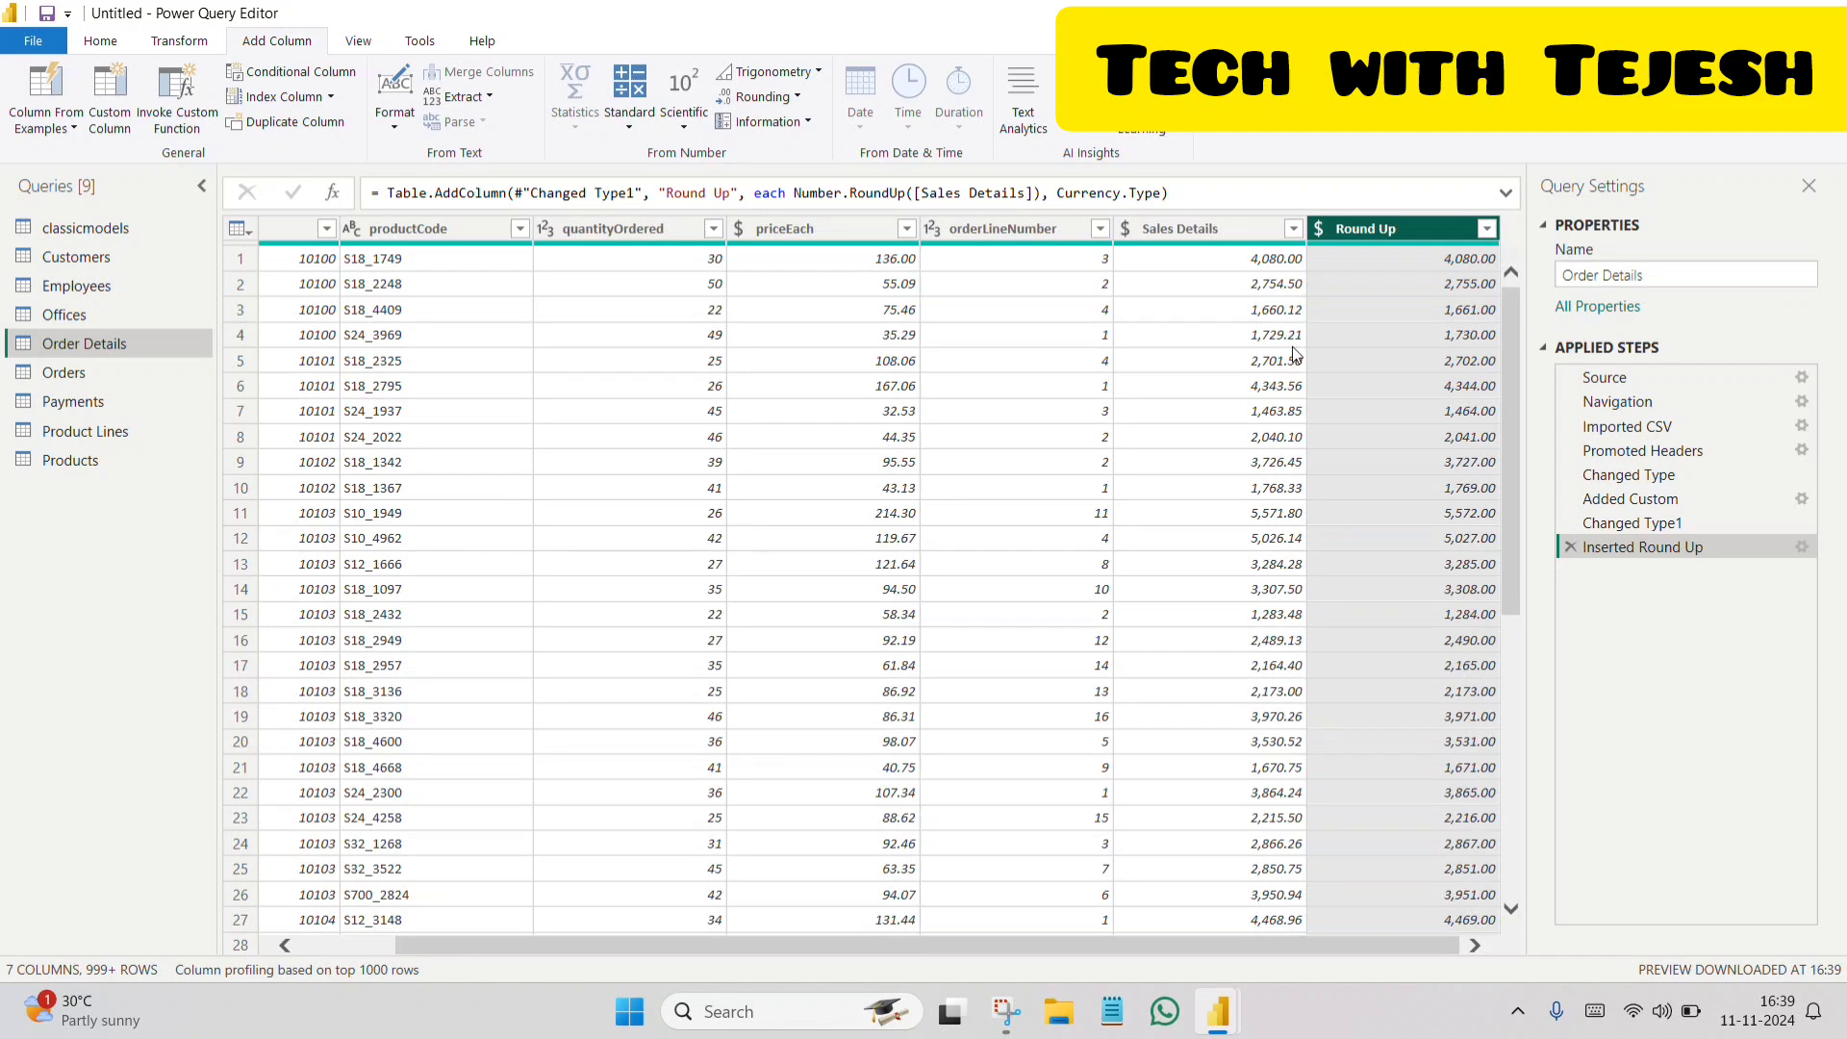
click(793, 104)
click(794, 142)
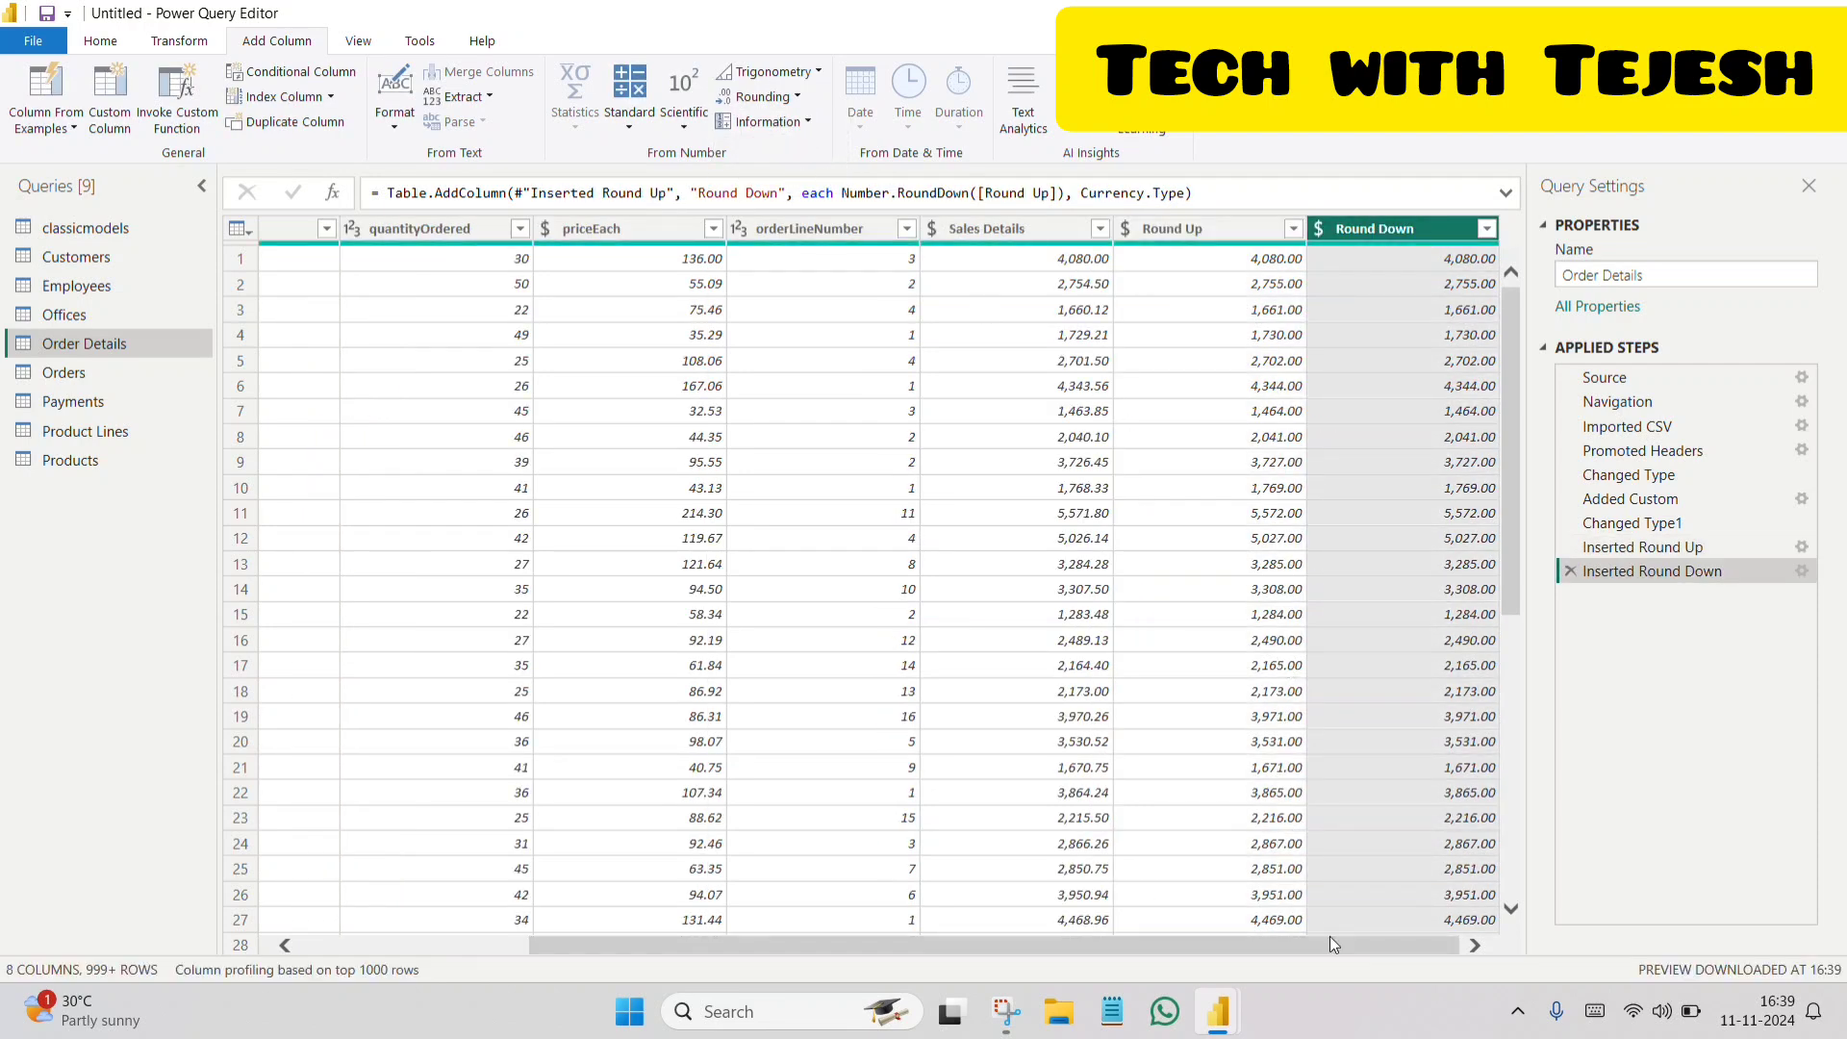
click(1569, 571)
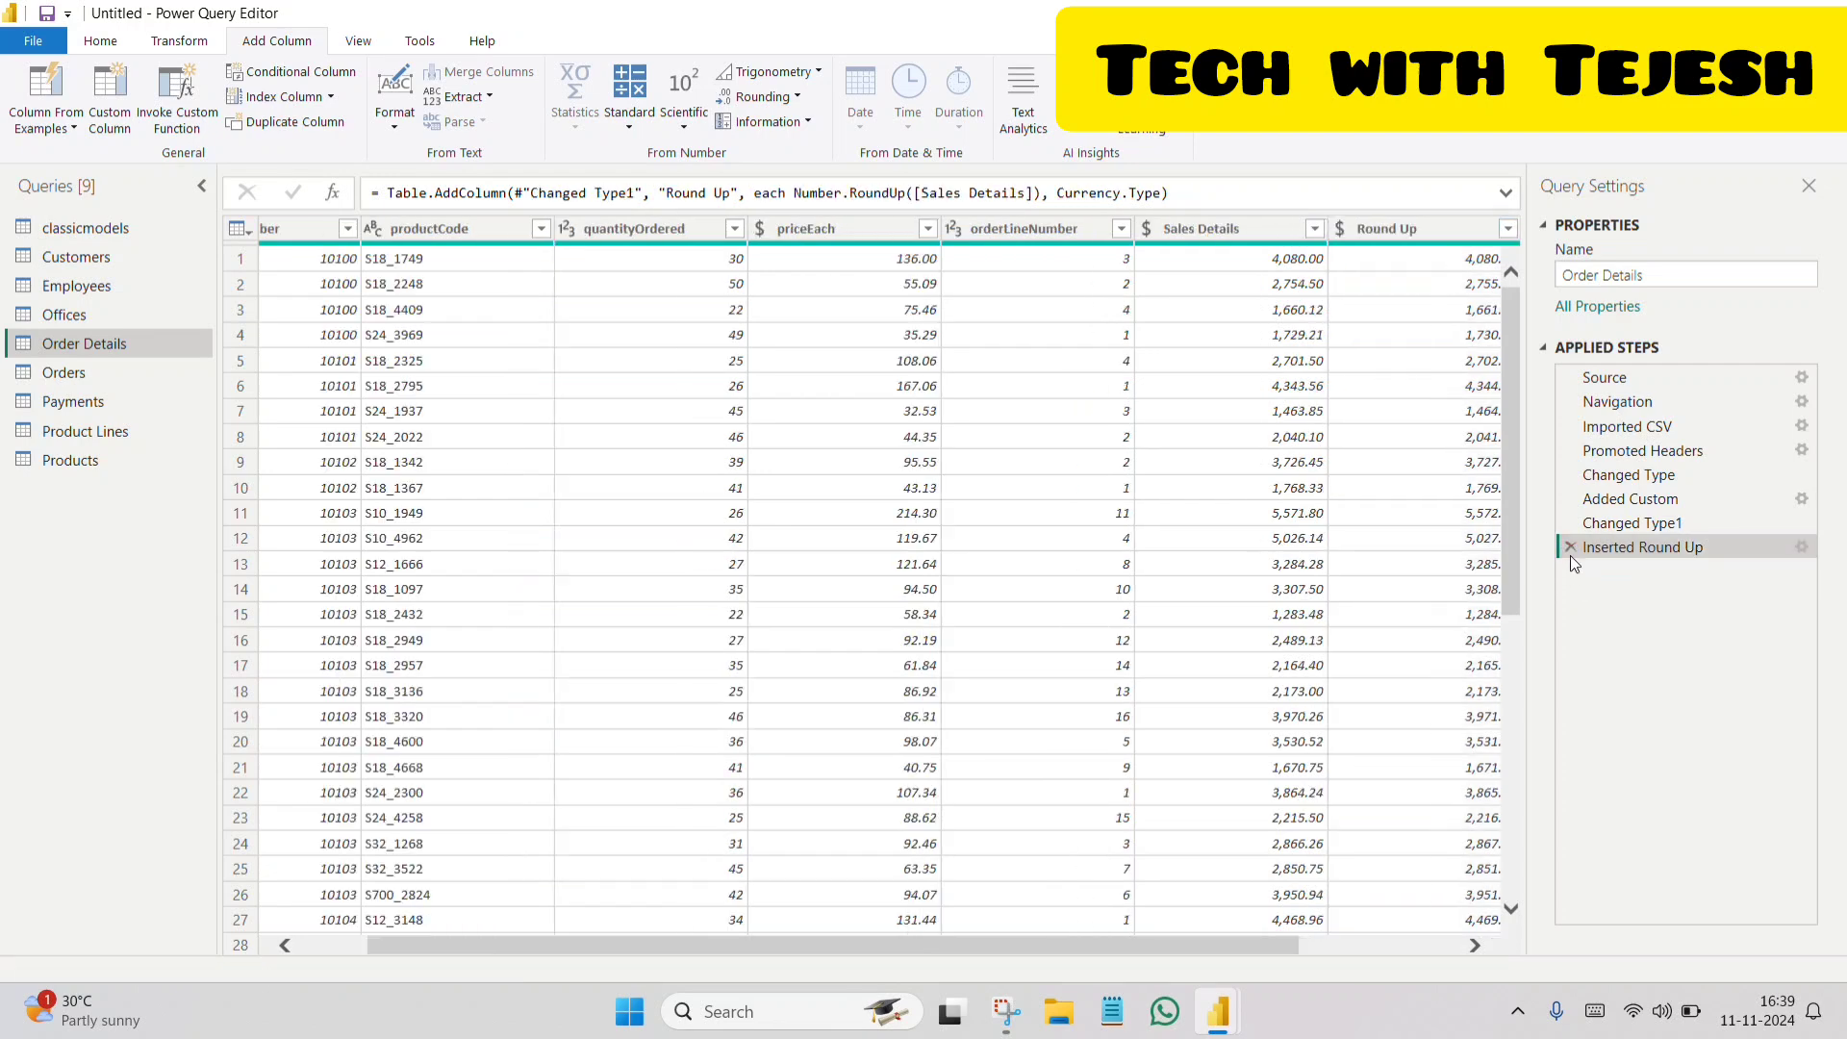
click(1570, 549)
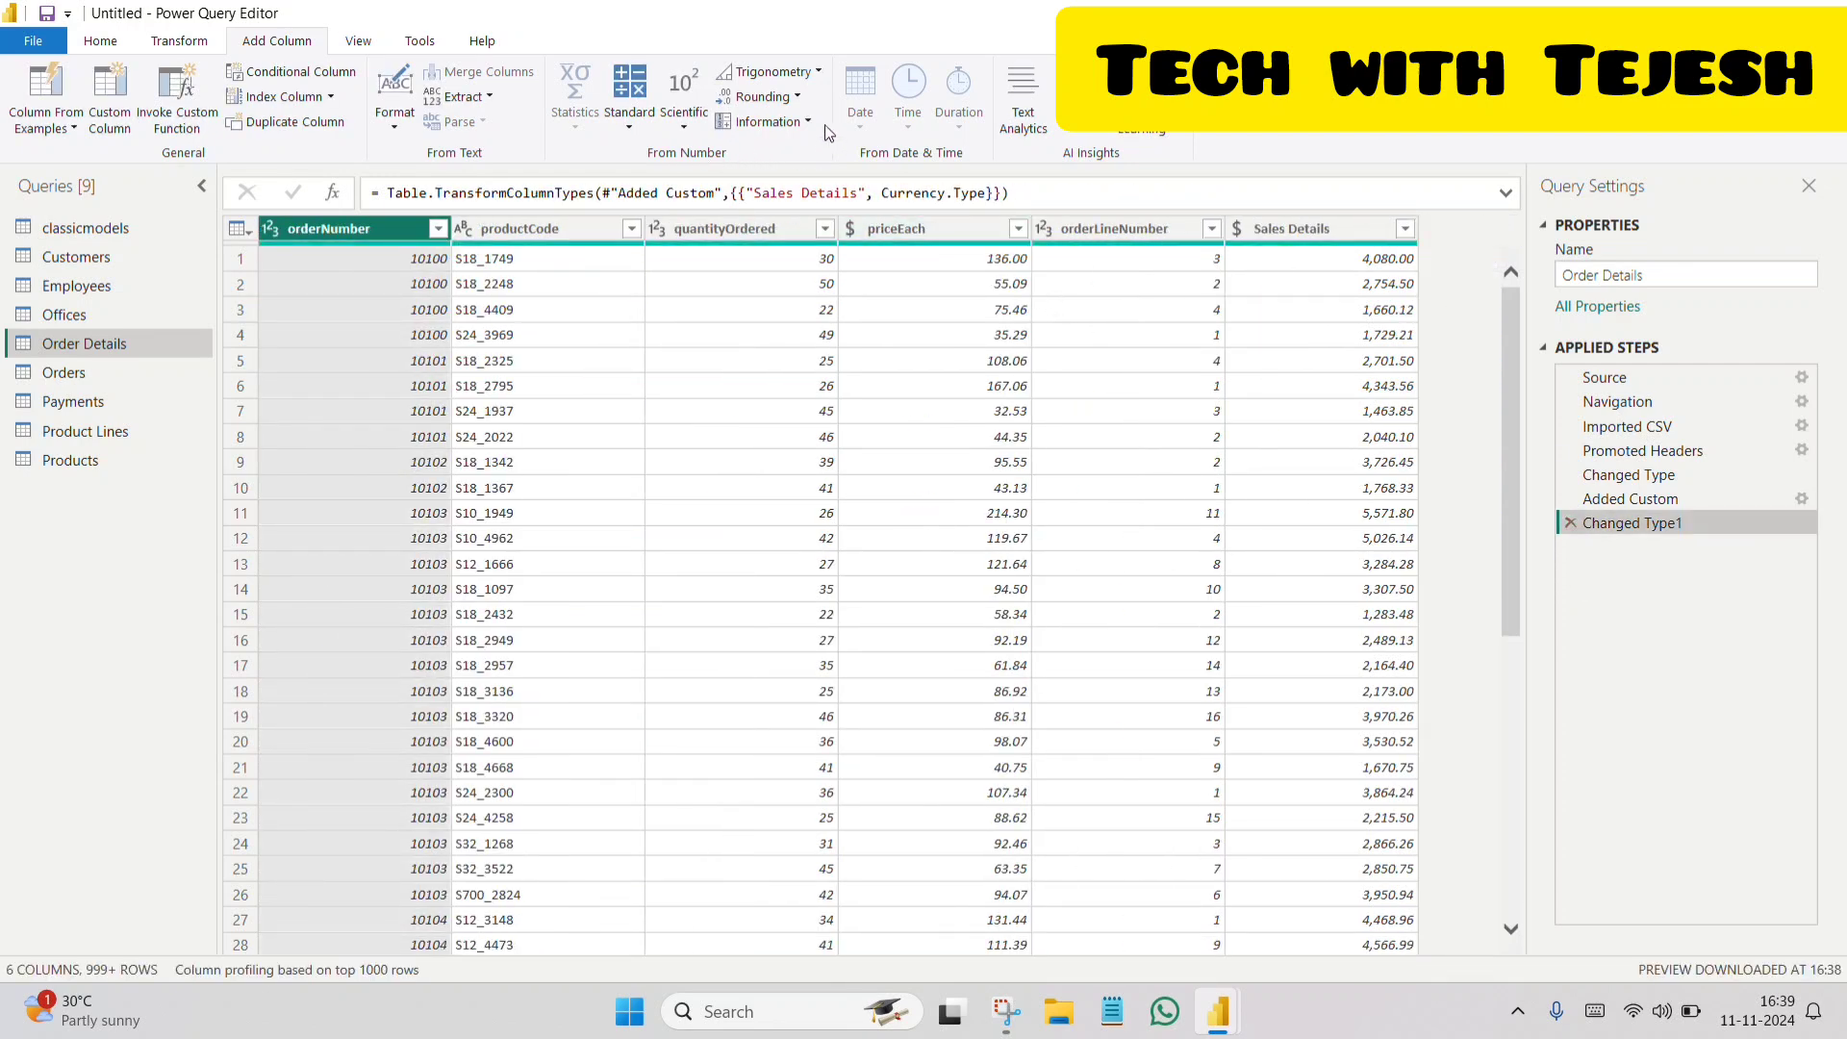
- Review the decimal-place rounding, information and standard operations available for Sales Details without applying any
click(798, 98)
click(798, 98)
click(1377, 232)
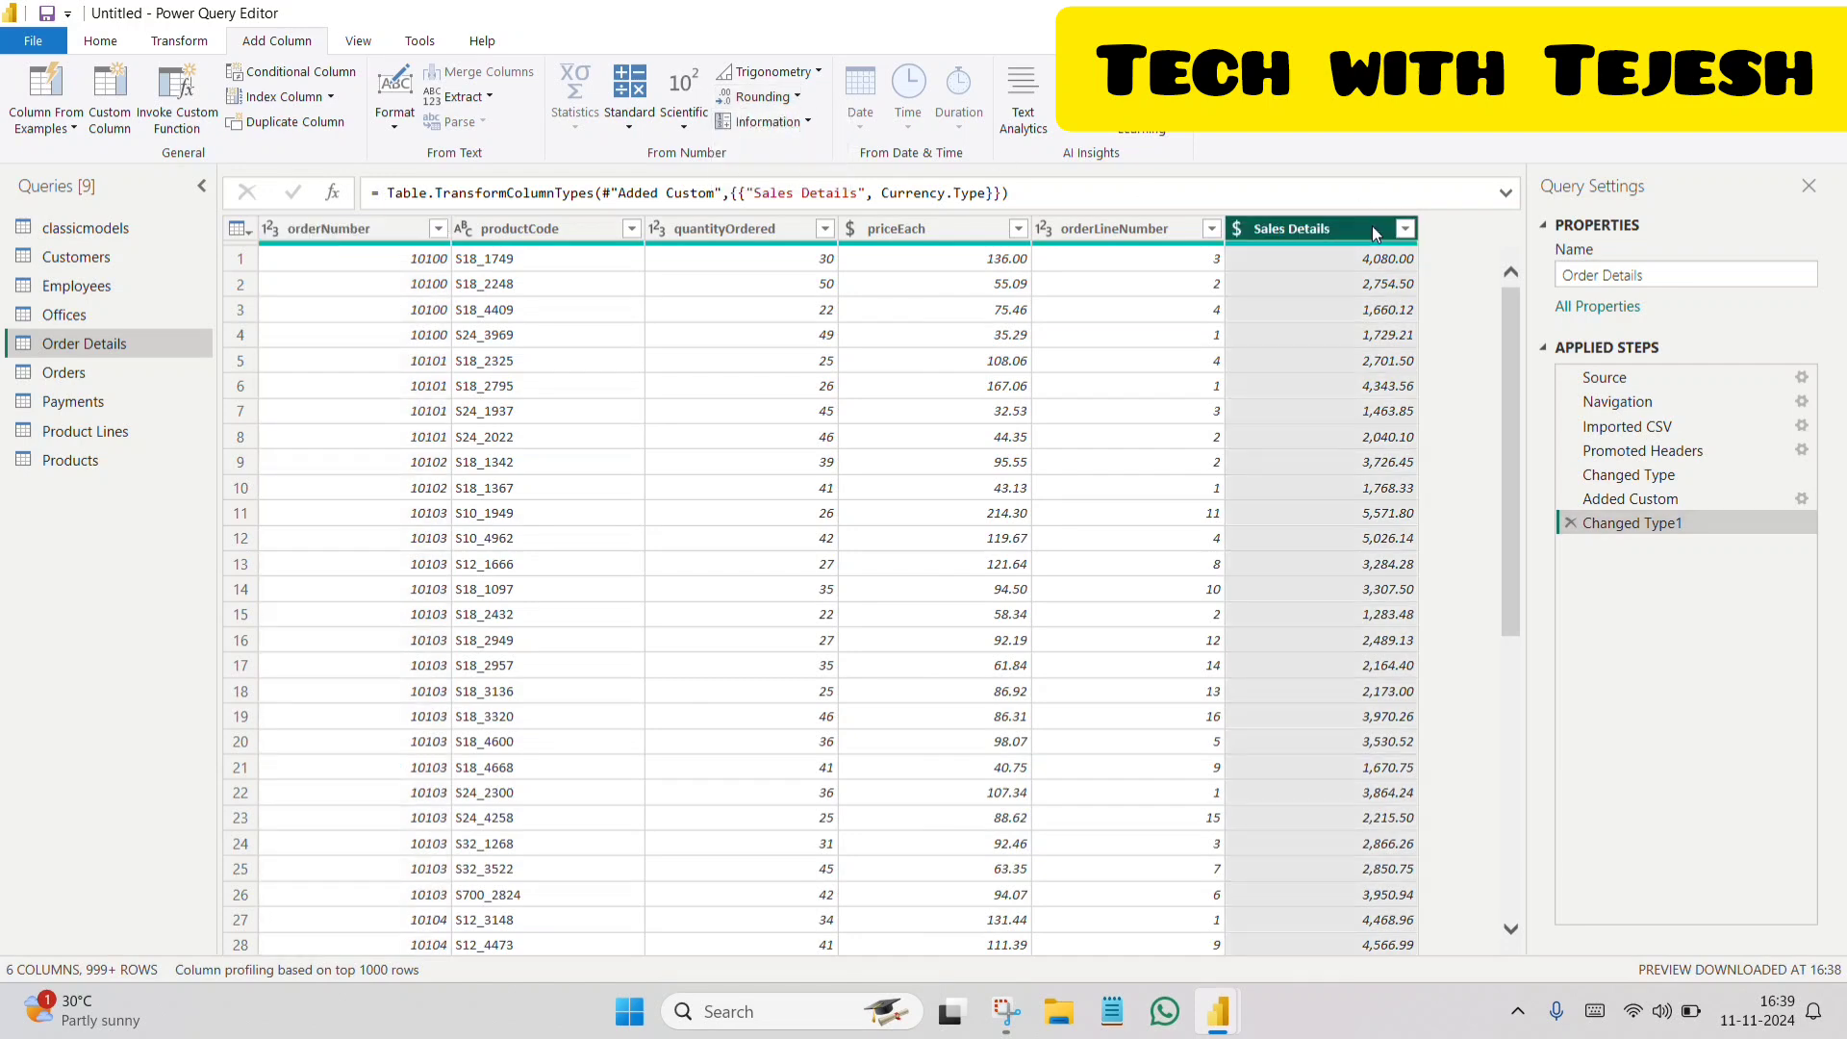
click(799, 98)
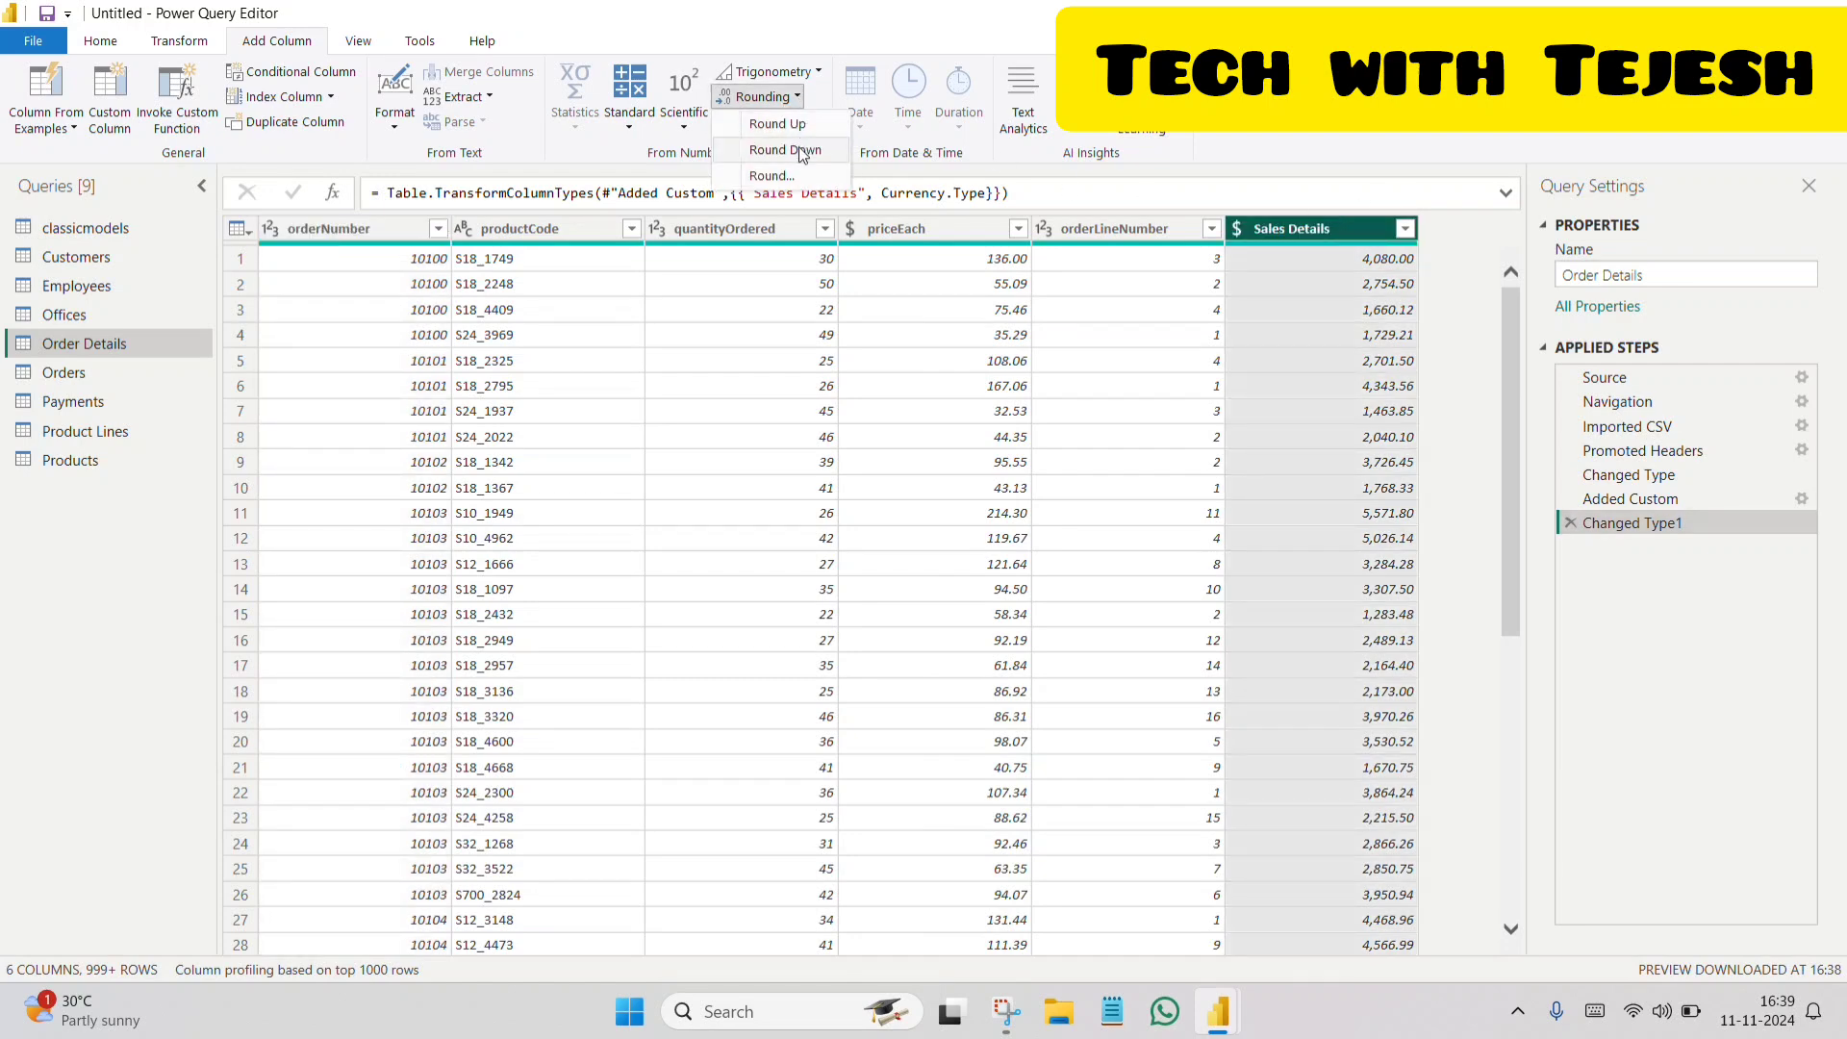
click(794, 179)
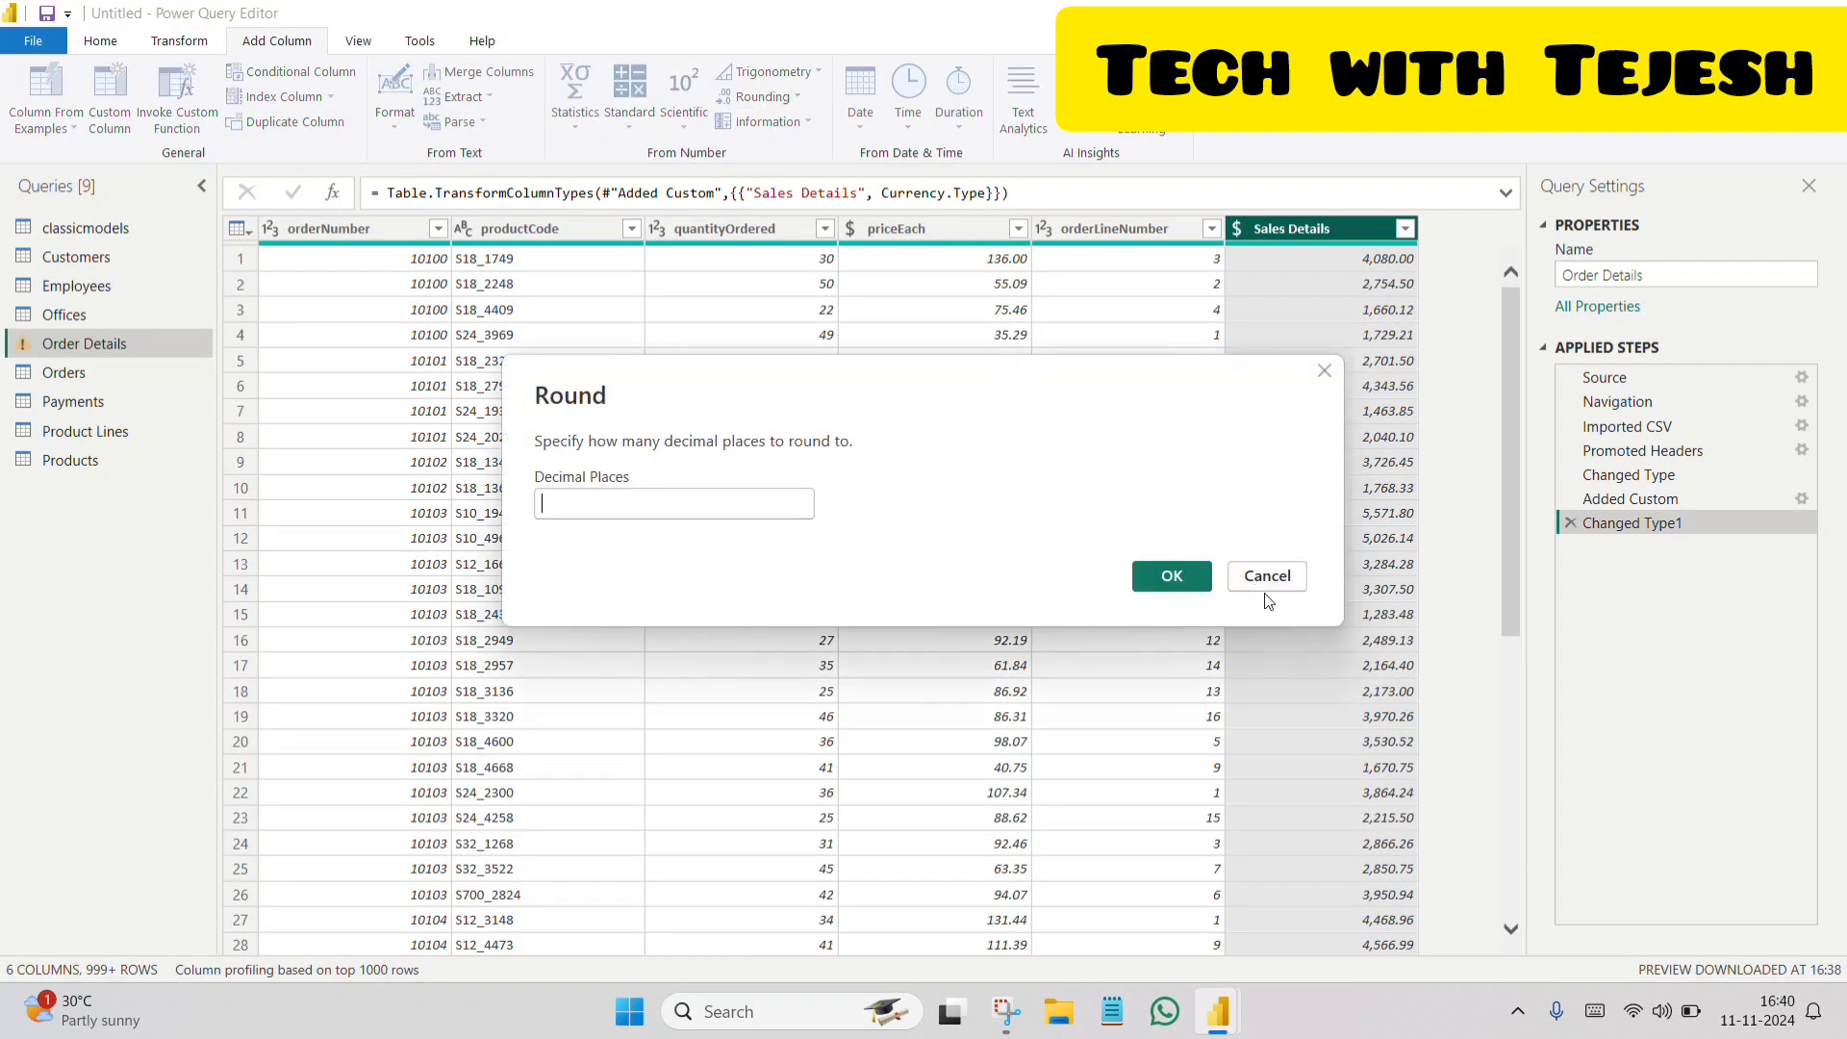
click(1251, 581)
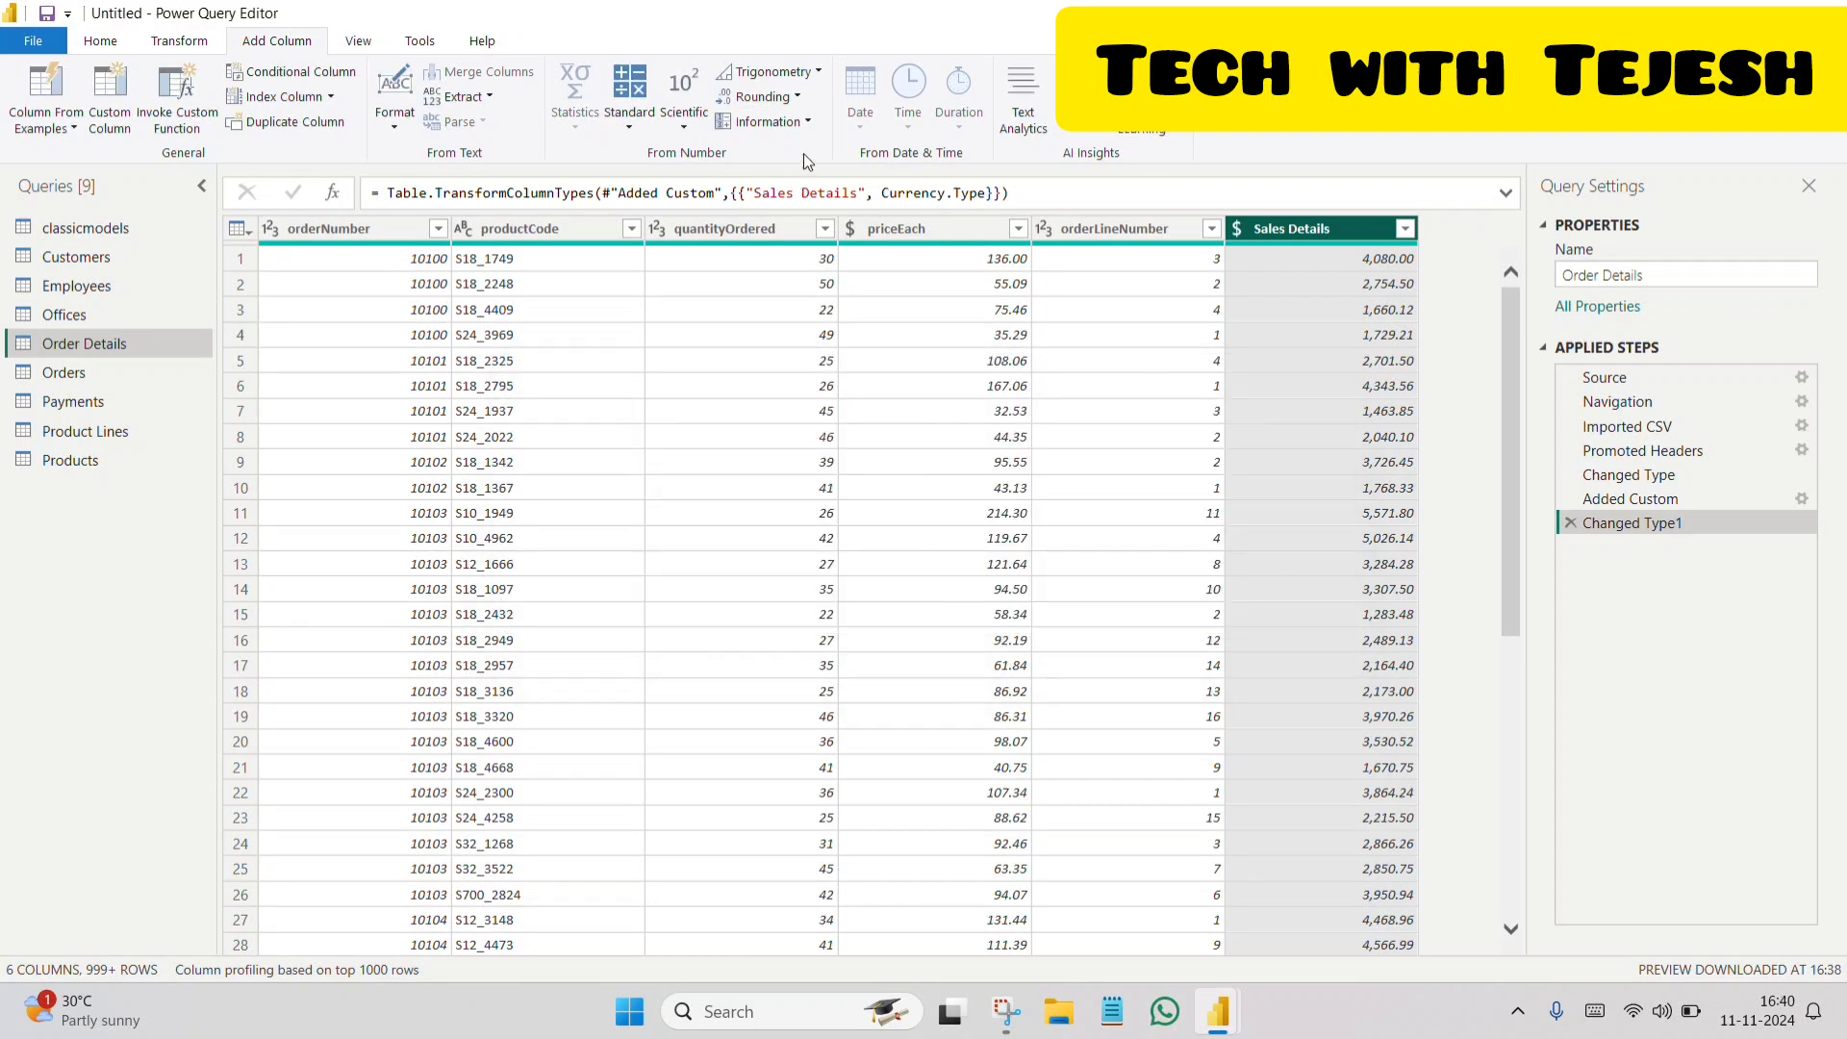
click(807, 122)
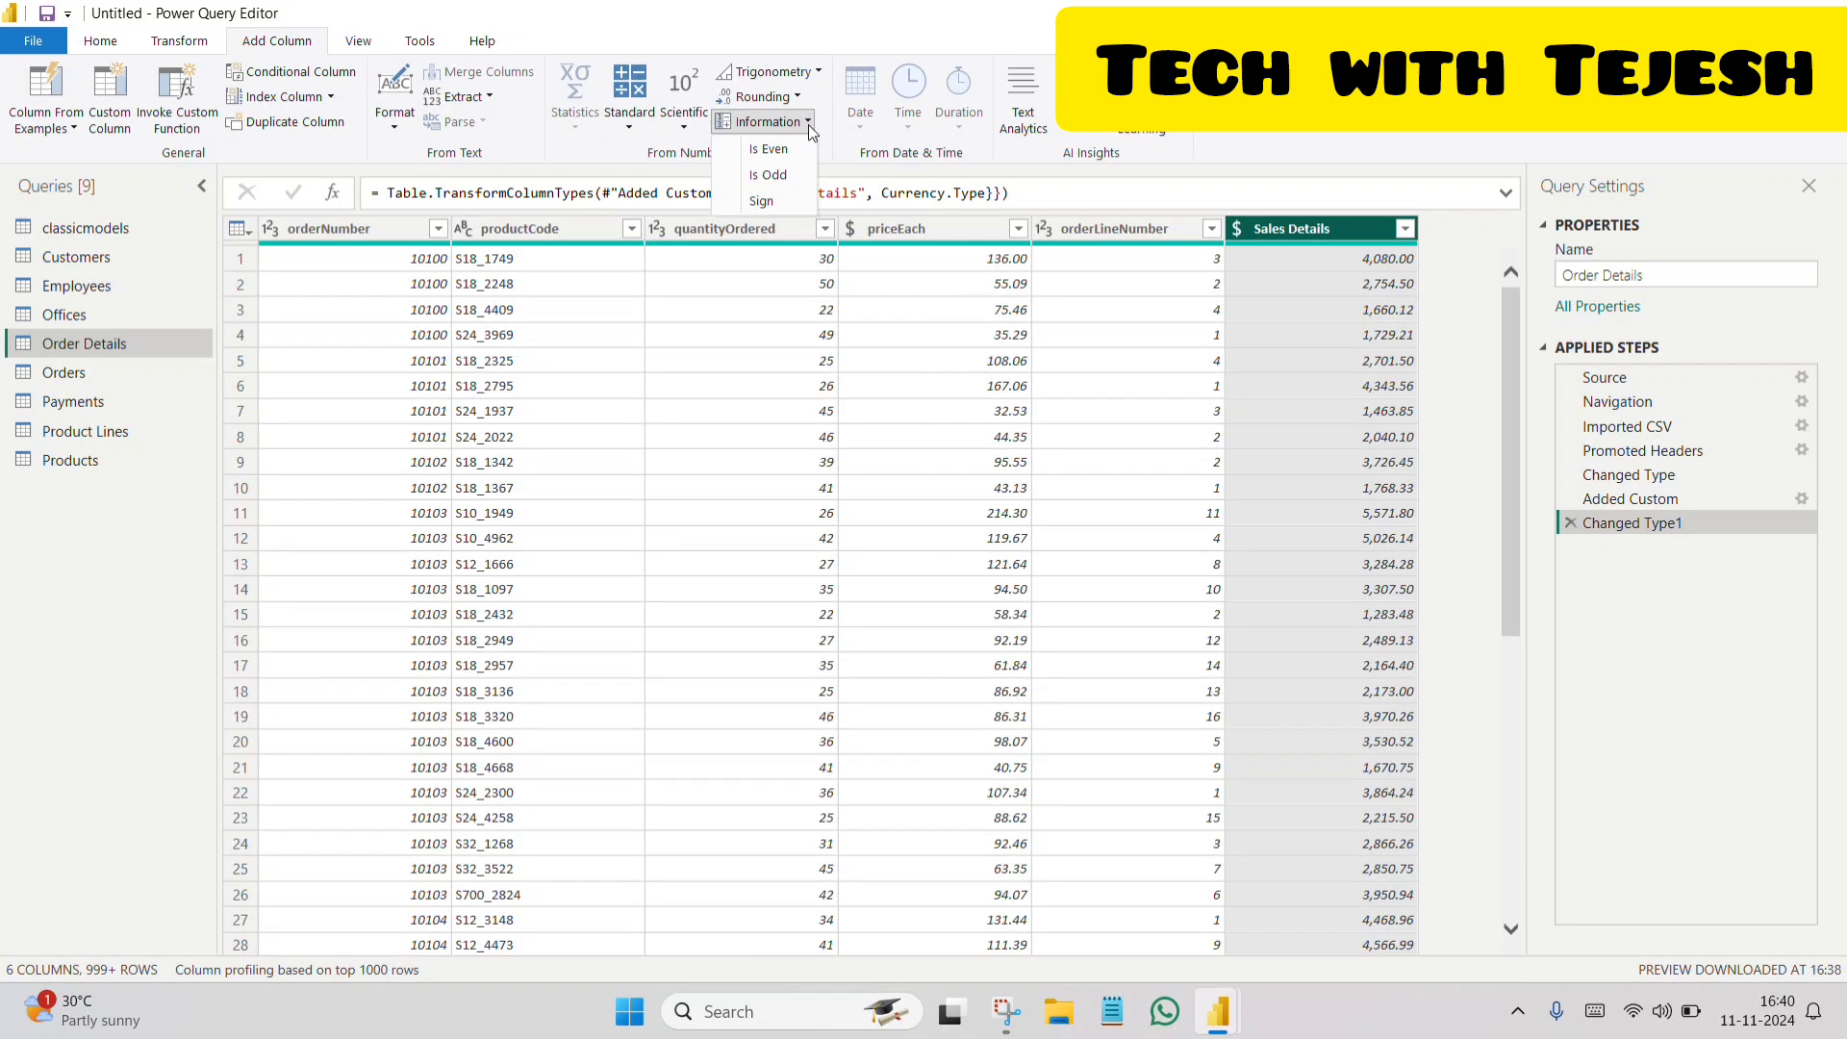
click(809, 123)
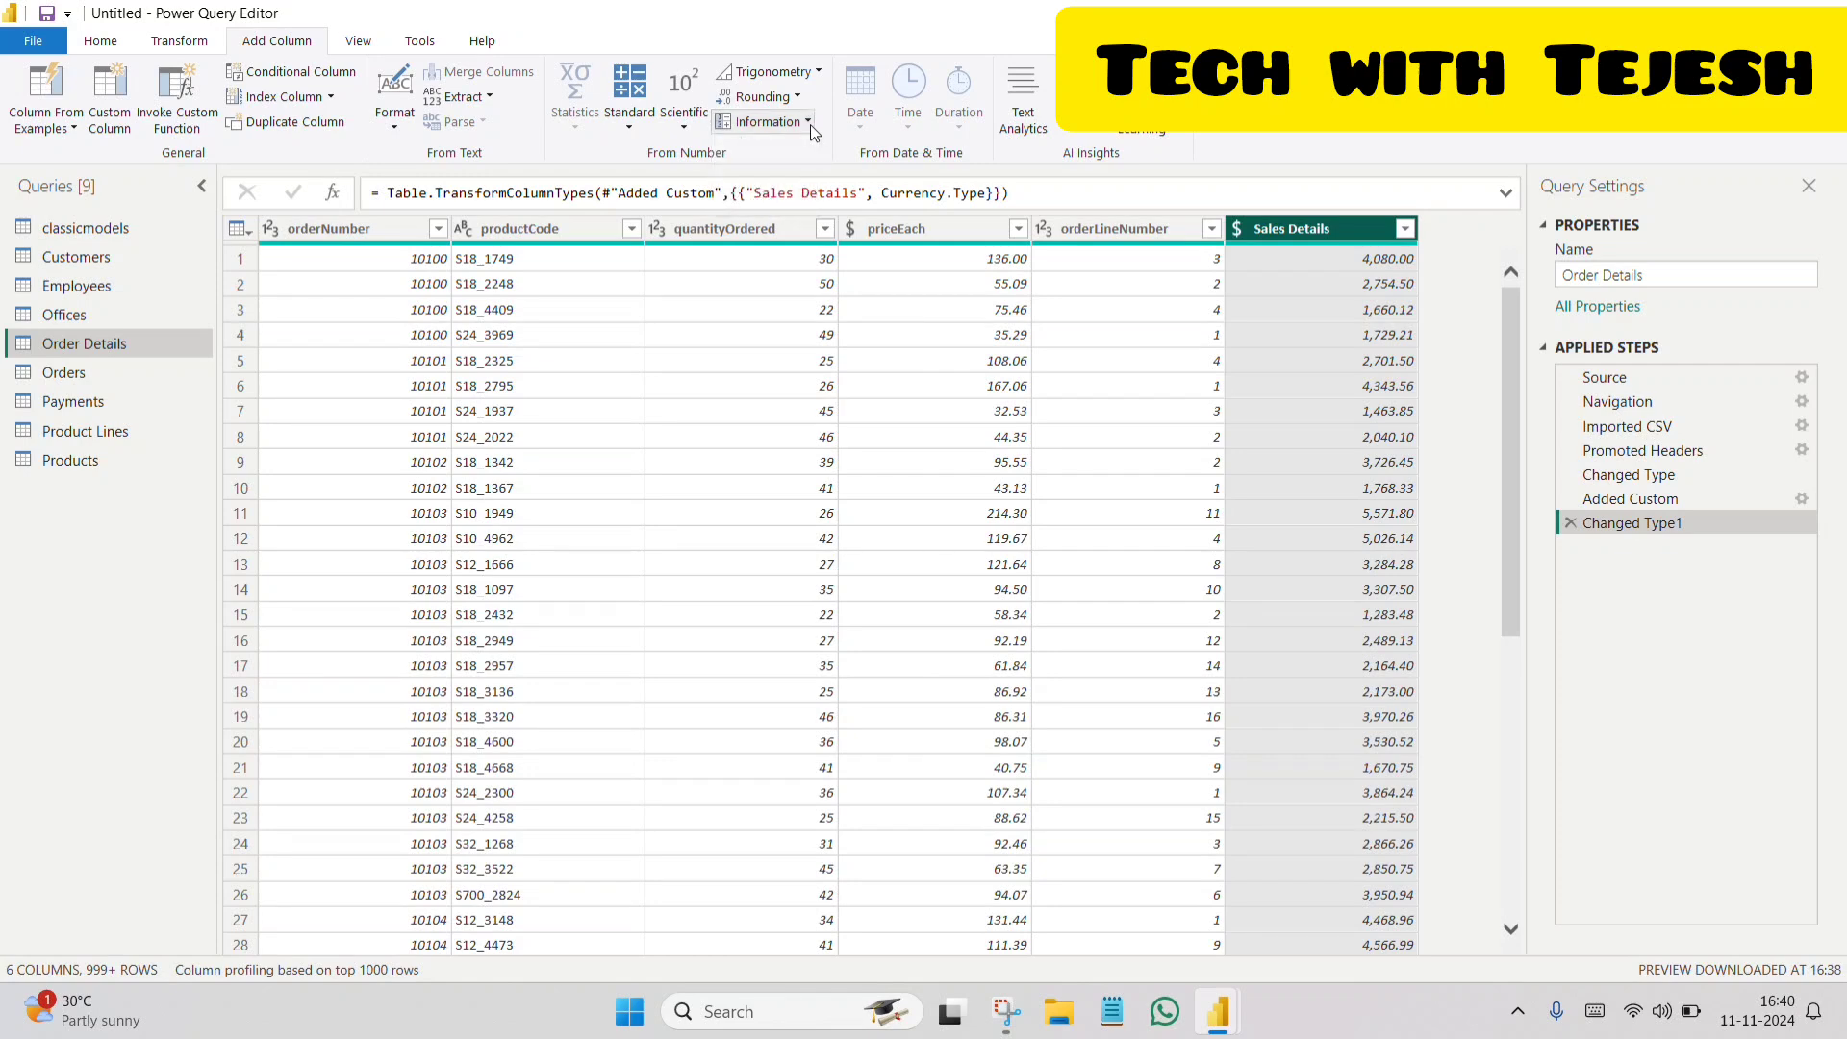
click(631, 126)
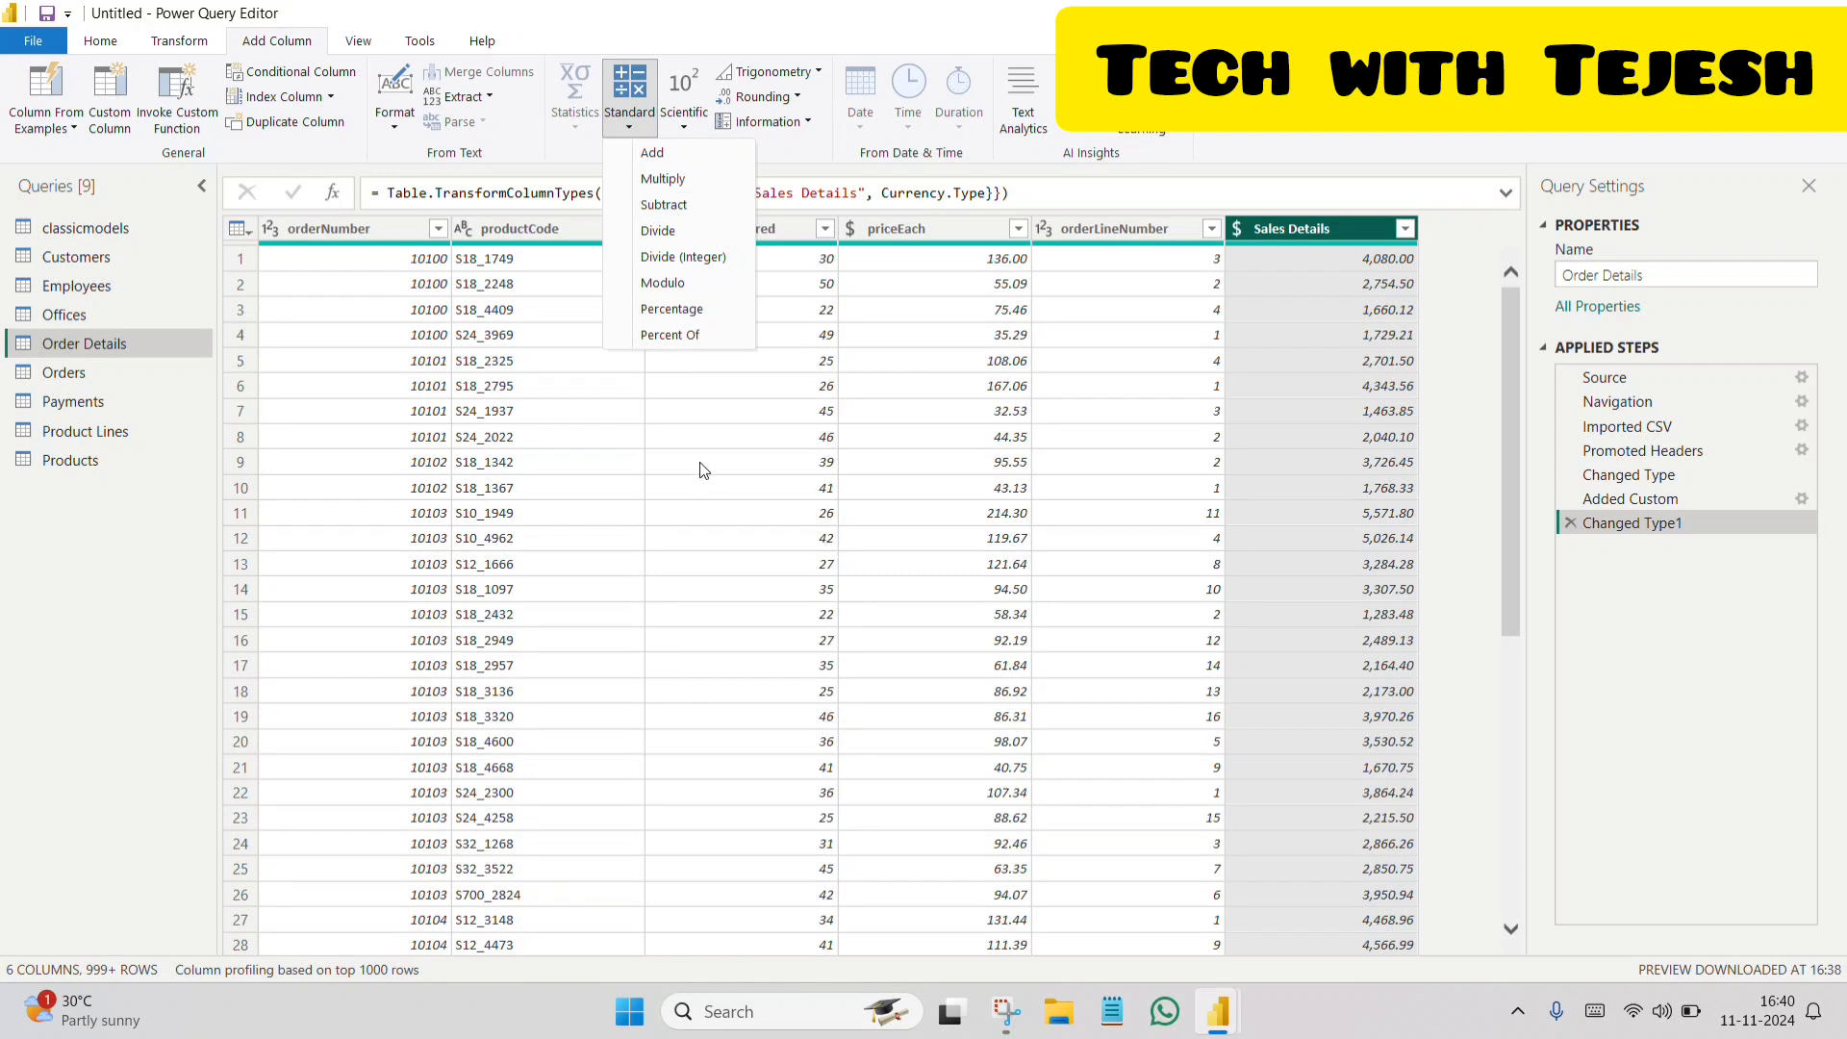
- Open the Payments query
click(119, 400)
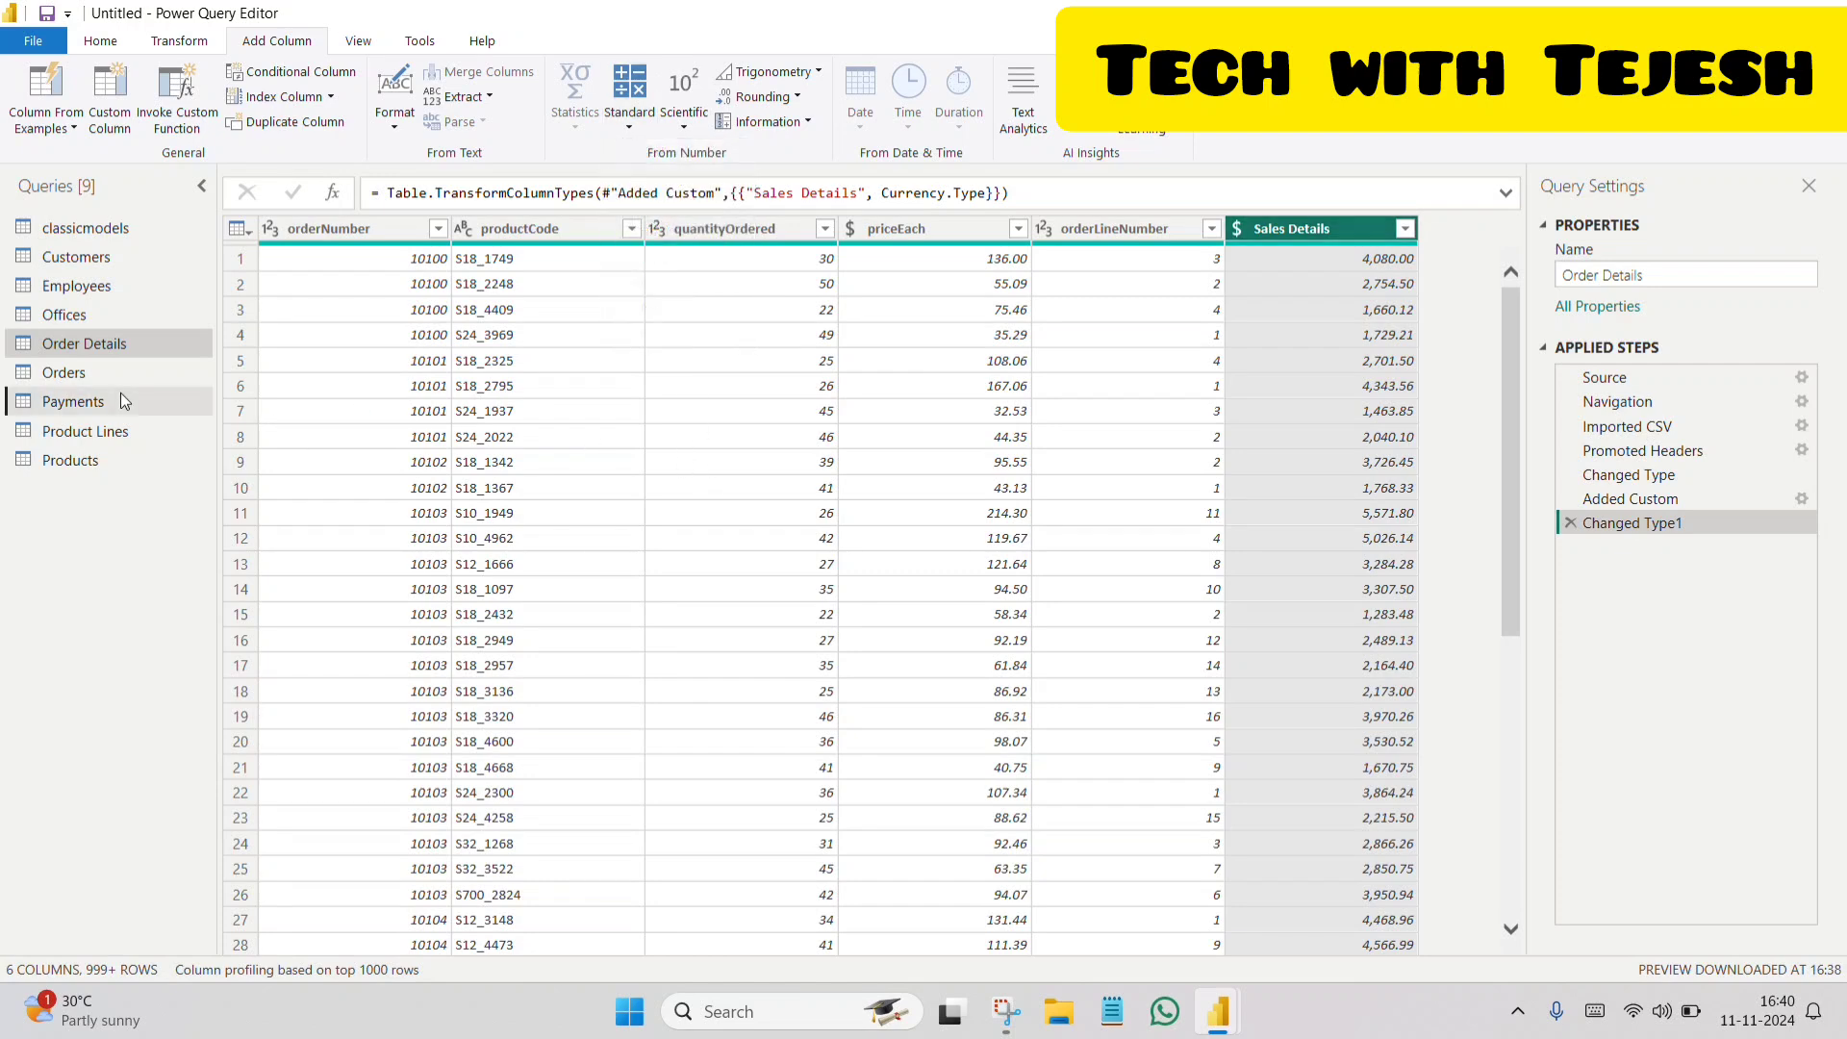
click(119, 401)
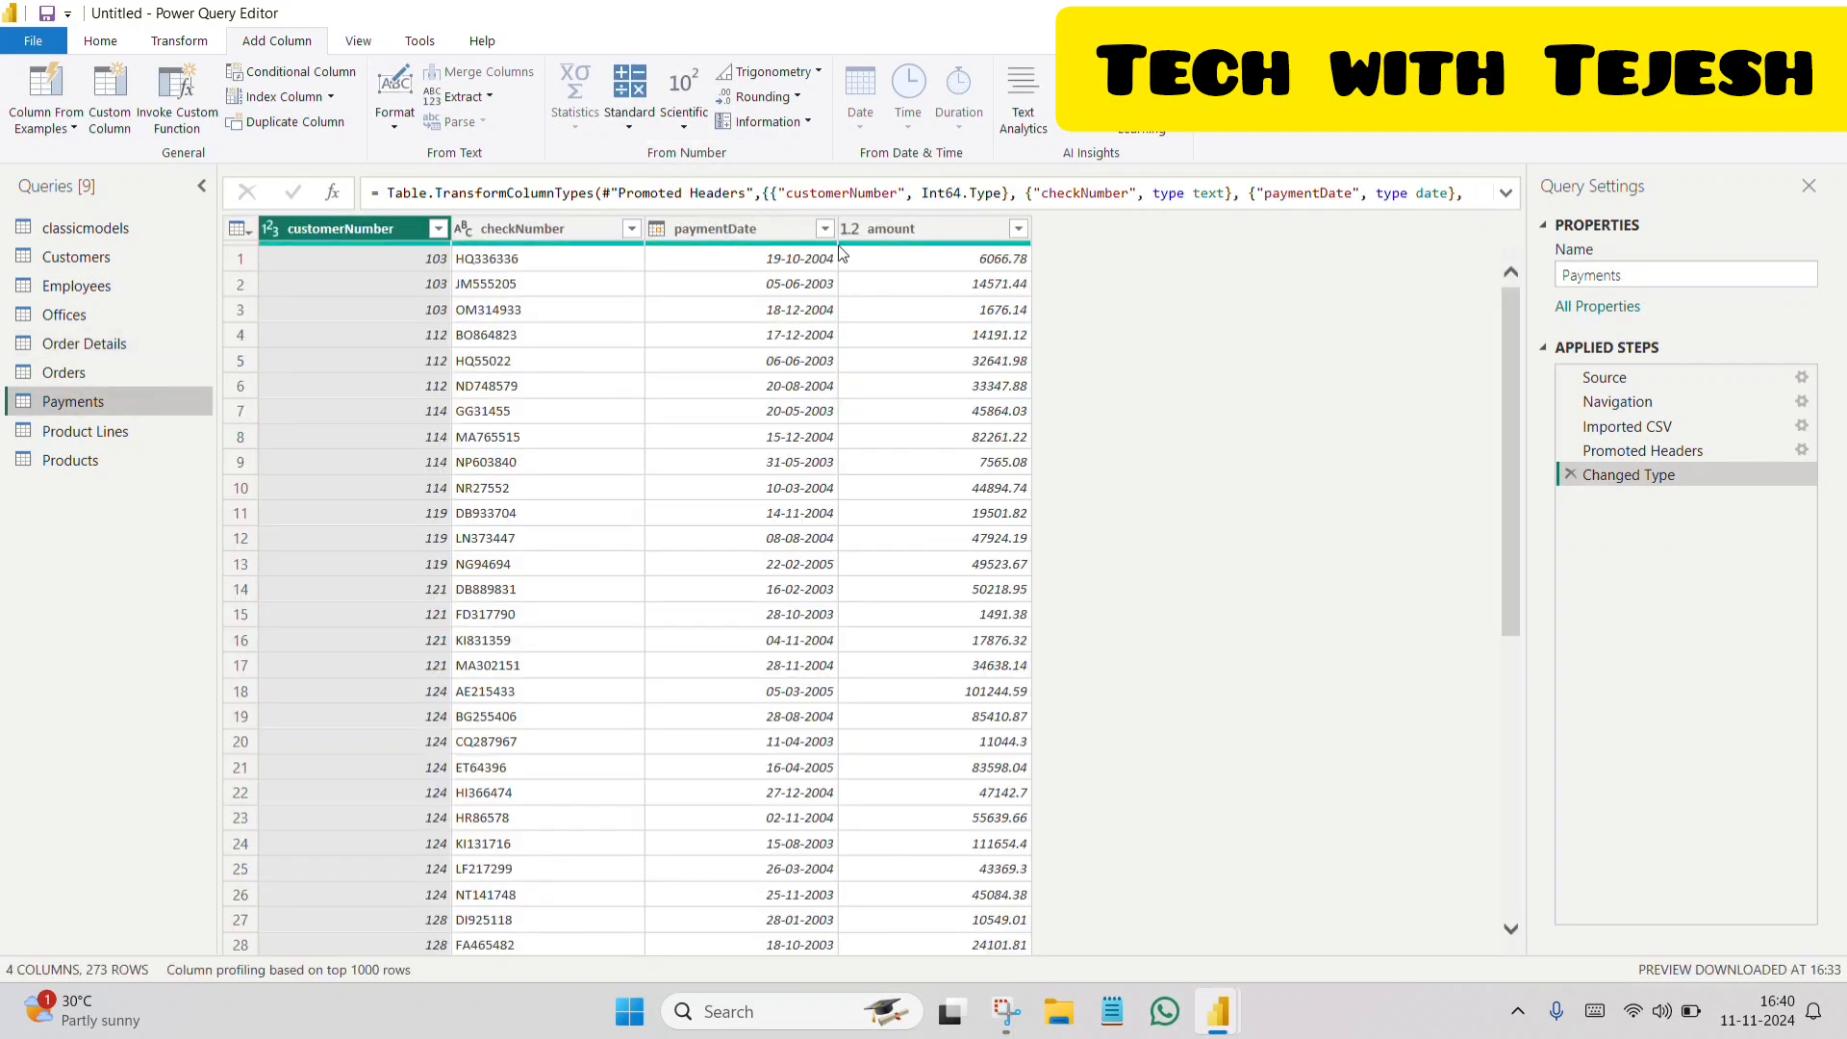